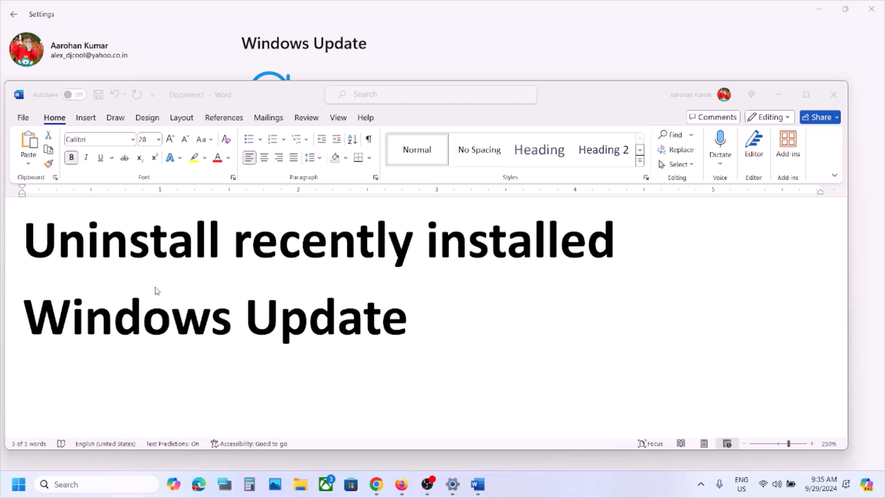
pyautogui.click(31, 249)
pyautogui.hotkey('ctrl', 'a')
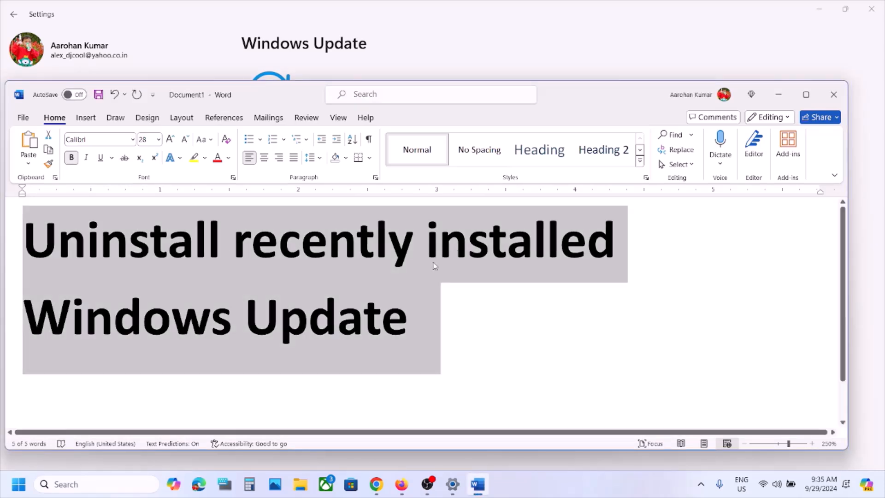
pyautogui.click(438, 309)
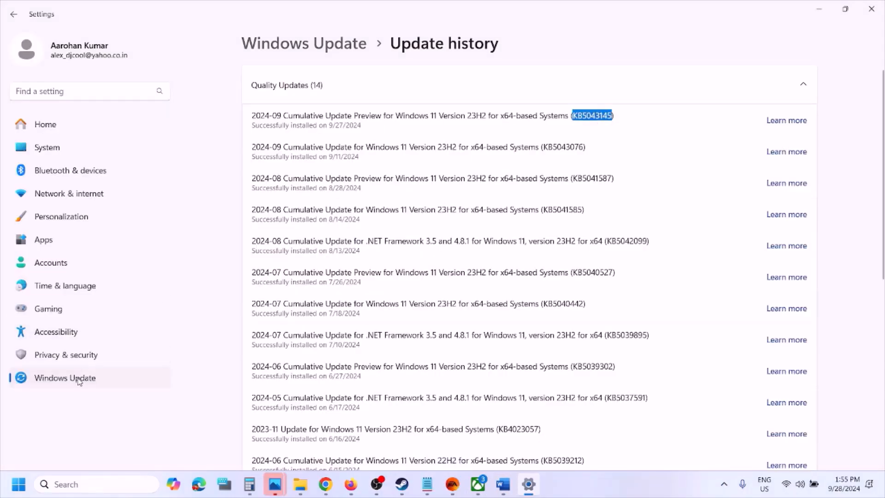
# Uninstall the Microsoft Windows update KB5043145 through the removable updates listed under the update history
pyautogui.click(80, 380)
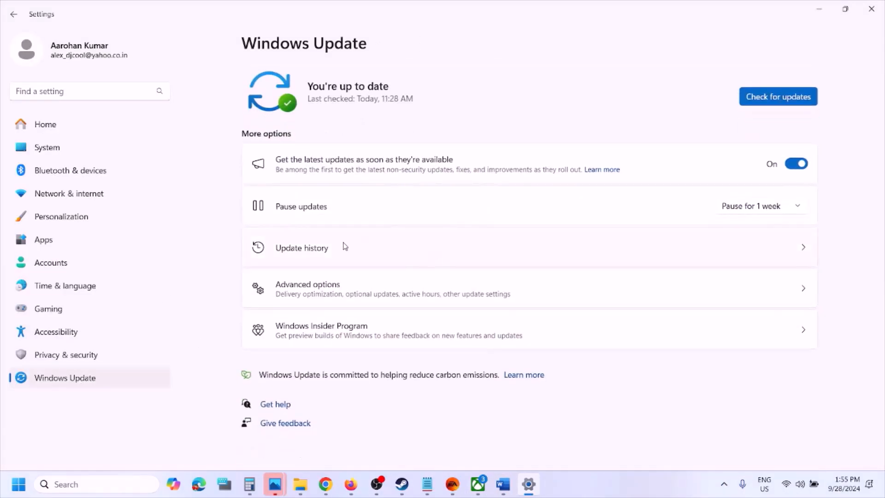
pyautogui.click(369, 249)
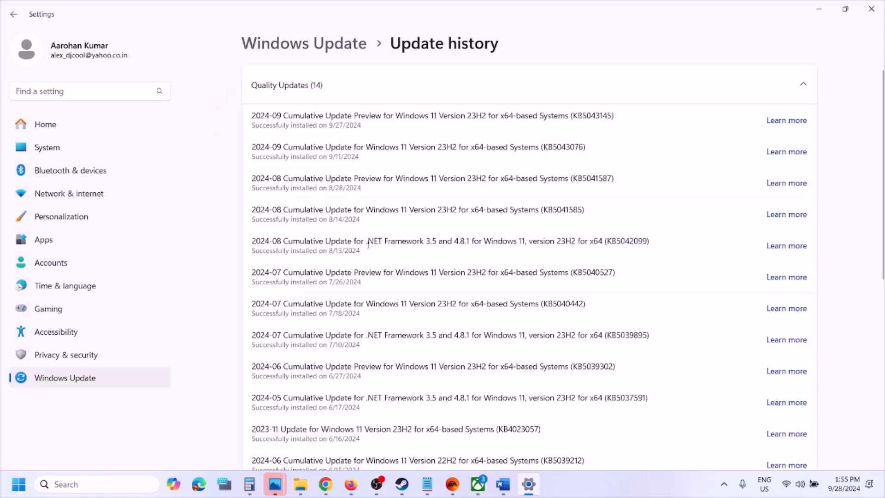
pyautogui.scroll(-8, 368, 244)
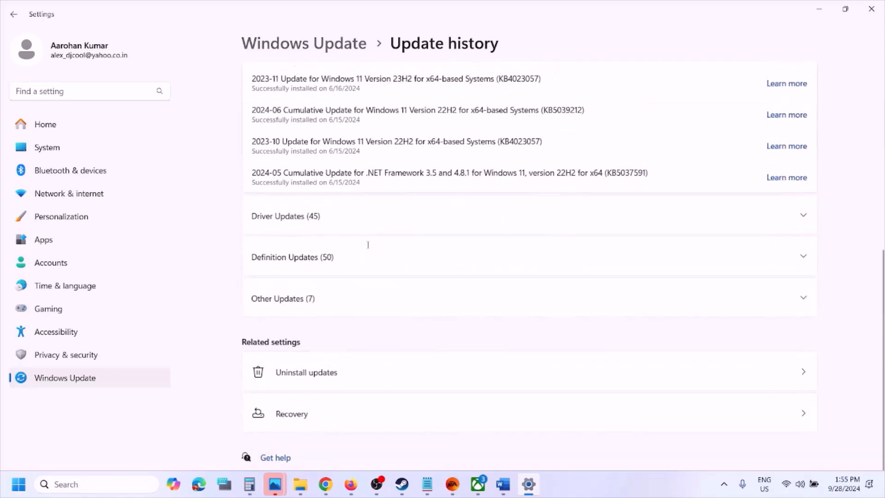
pyautogui.click(317, 376)
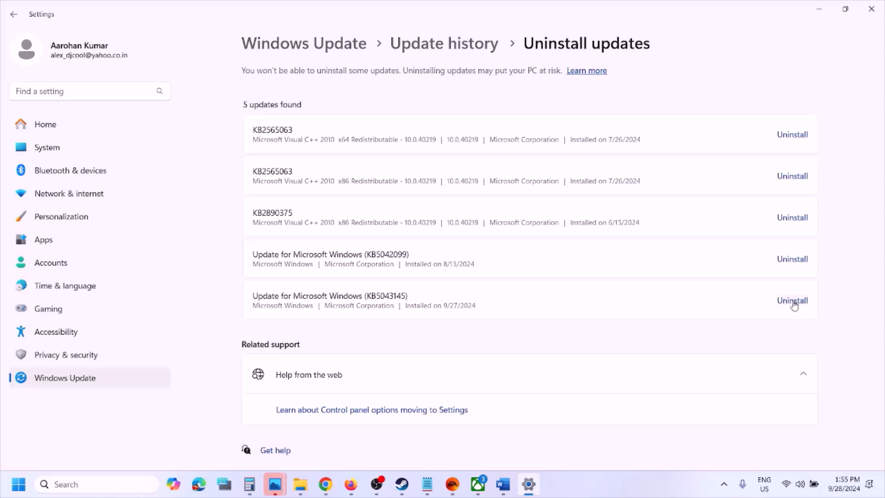
pyautogui.click(793, 302)
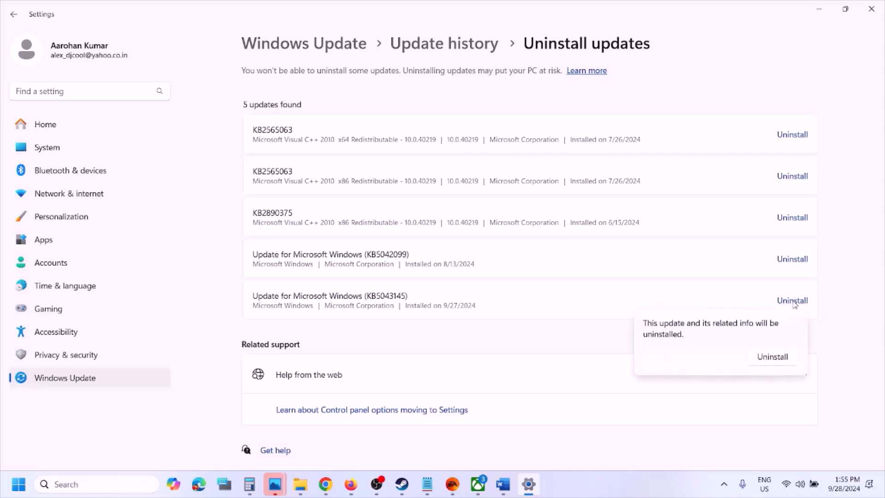
pyautogui.click(779, 361)
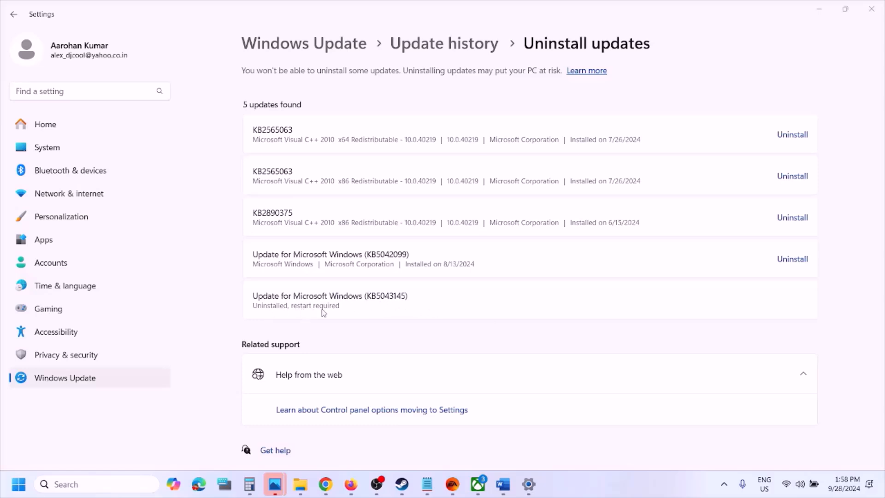
pyautogui.click(19, 484)
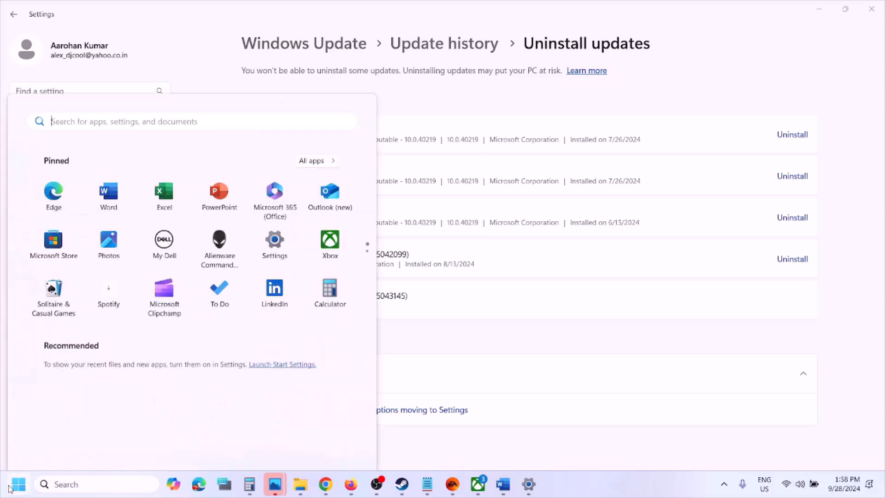
pyautogui.click(336, 445)
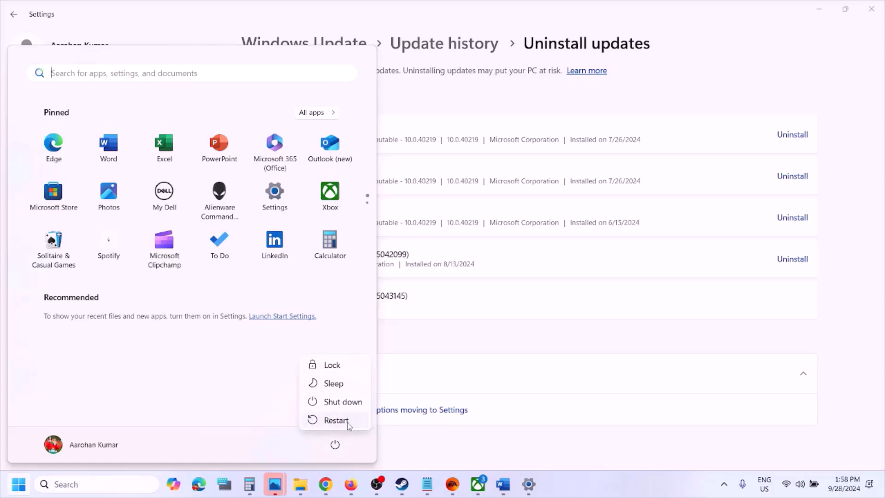
pyautogui.click(534, 456)
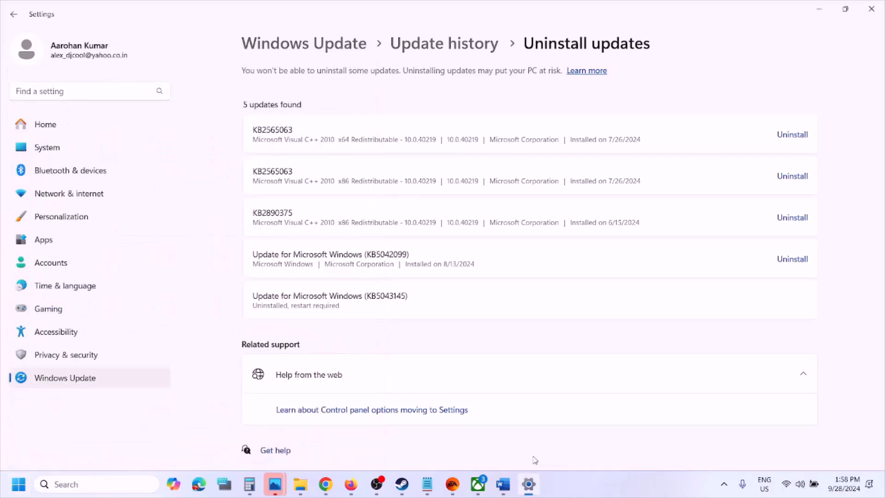
# Pause Windows updates for 1 week and view the available options for extending the pause
pyautogui.click(102, 379)
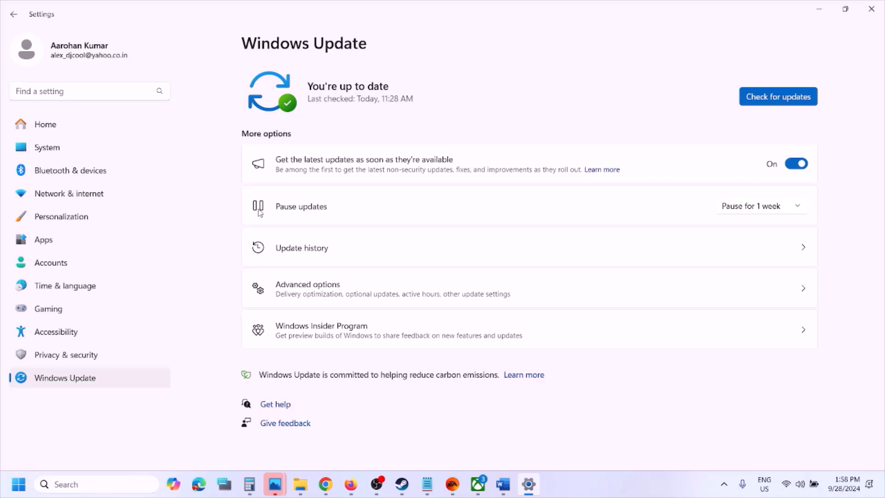
pyautogui.click(767, 210)
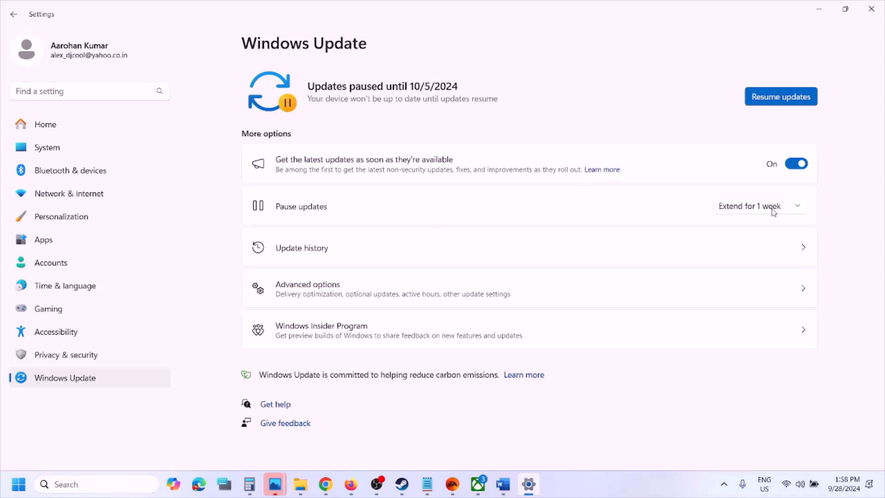
pyautogui.click(801, 211)
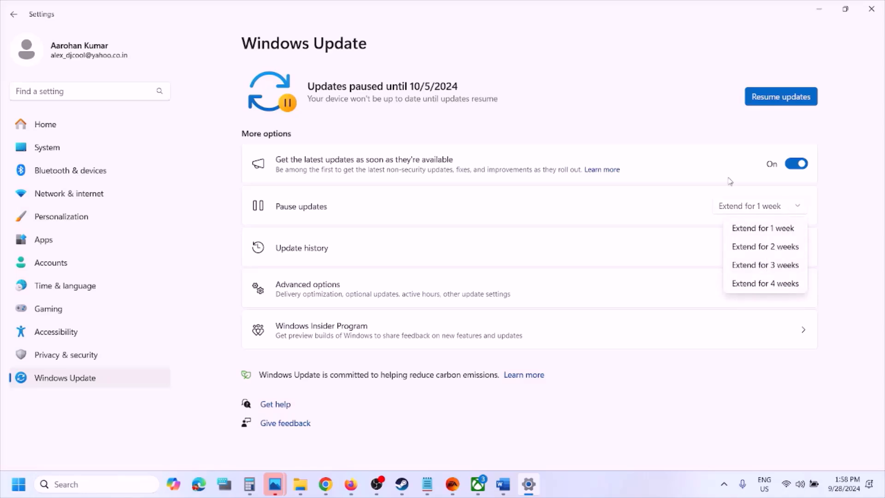
pyautogui.click(678, 89)
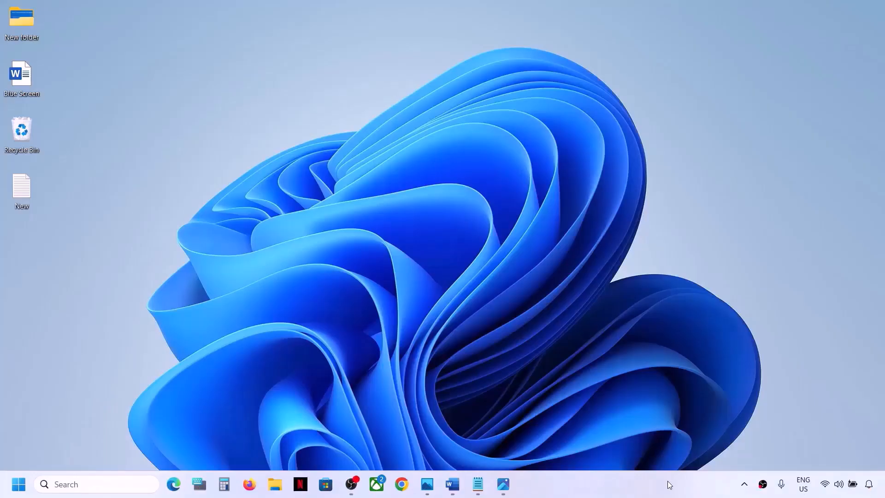
# Look up step 1 in the Blue Screen document and run a check for Windows updates in Settings
pyautogui.click(453, 483)
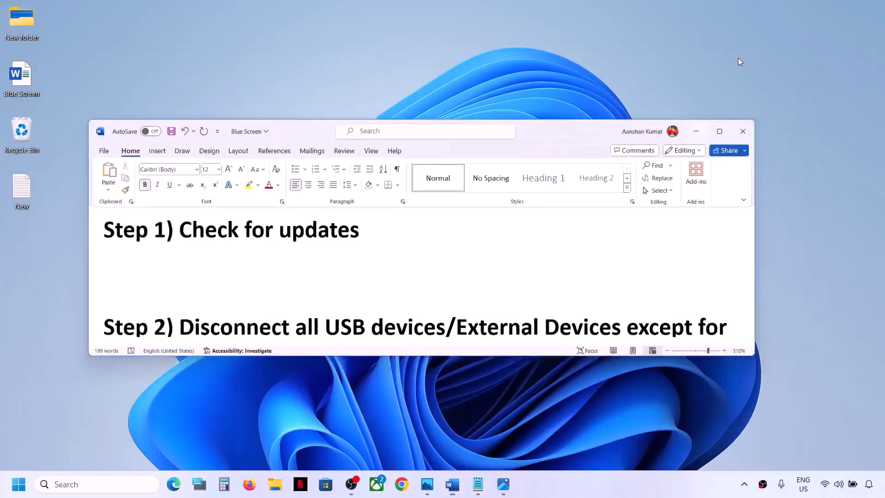
pyautogui.click(741, 67)
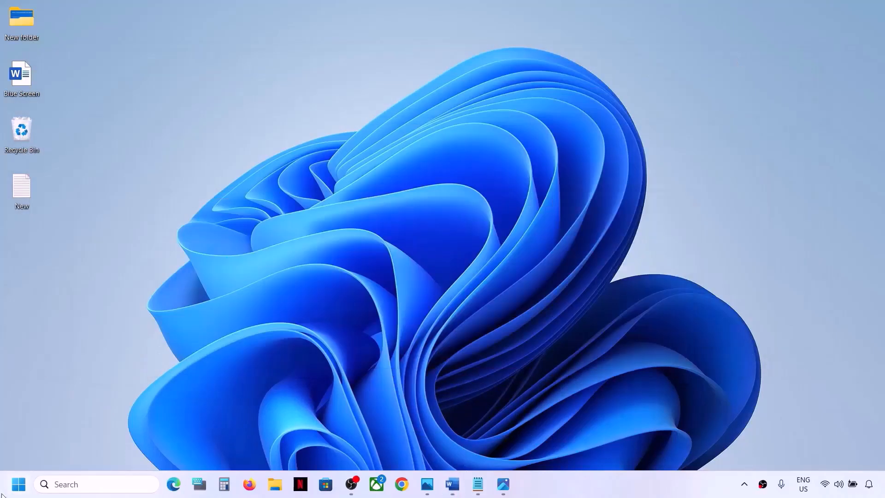
pyautogui.click(19, 484)
pyautogui.click(225, 207)
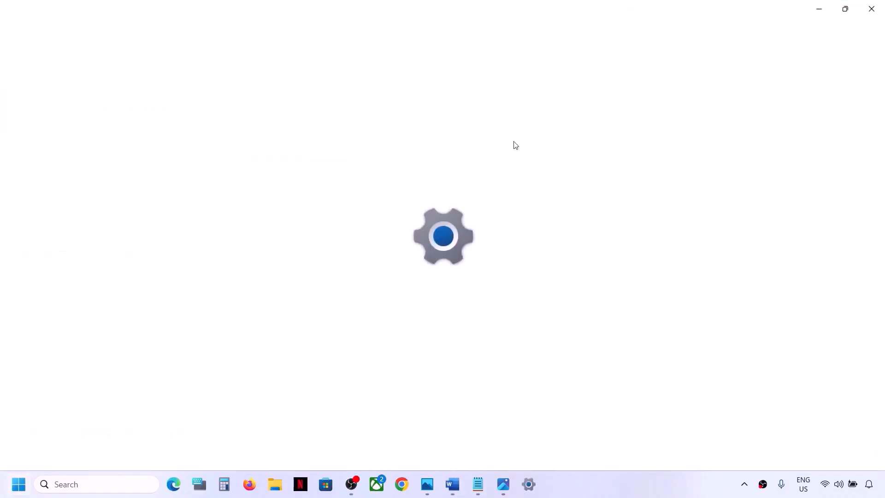
pyautogui.click(73, 377)
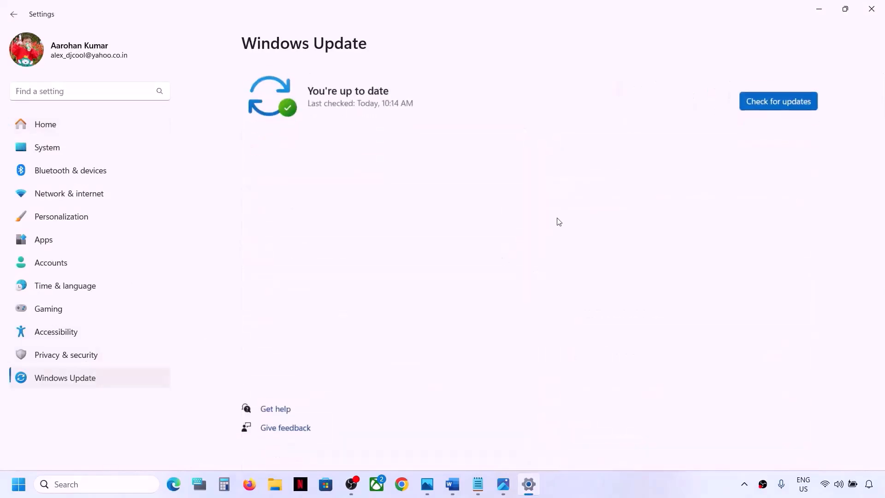
pyautogui.click(781, 103)
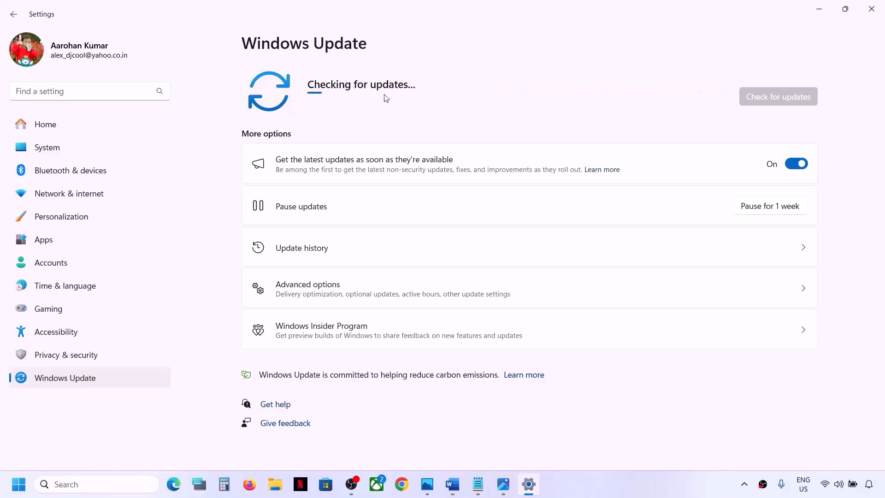
pyautogui.press('super')
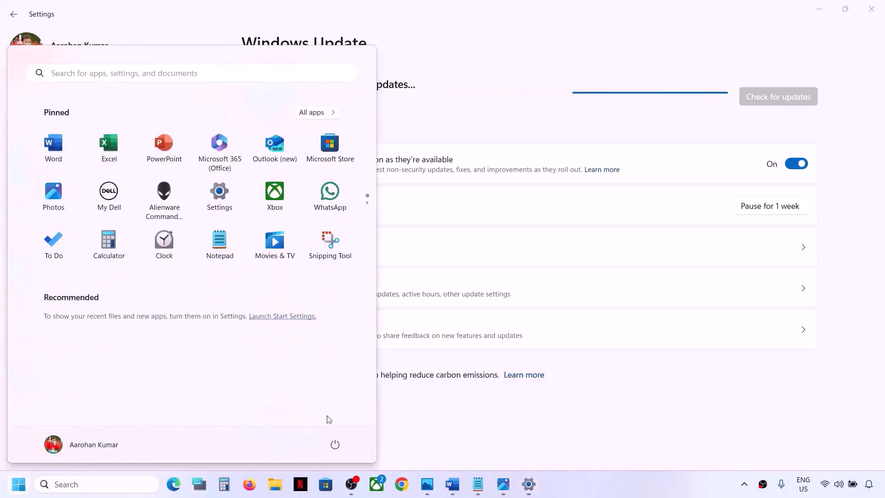
pyautogui.click(336, 444)
pyautogui.click(373, 420)
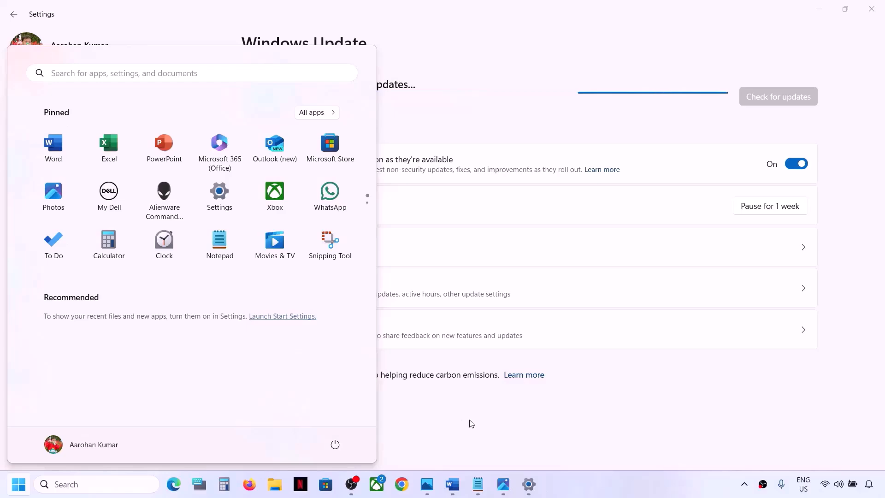
pyautogui.click(504, 421)
# Switch to the Blue Screen document in Word, maximize it and read step 2 on disconnecting devices and closing third-party apps
pyautogui.click(455, 490)
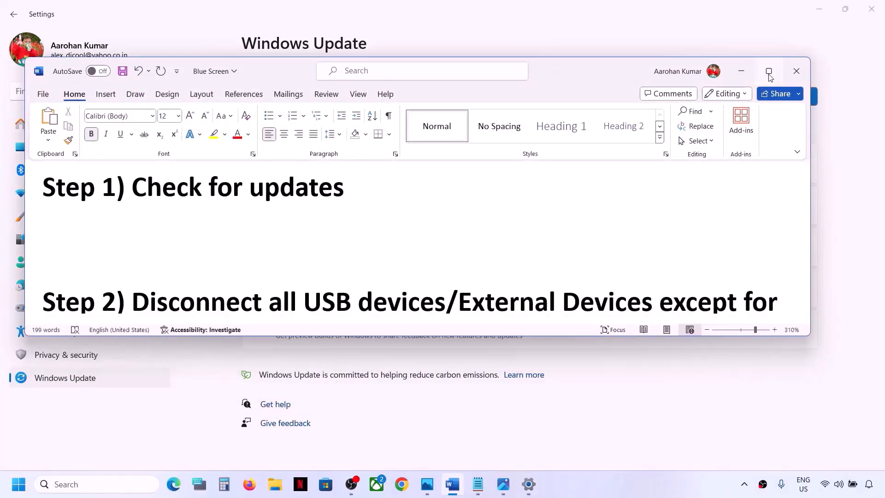
pyautogui.click(768, 72)
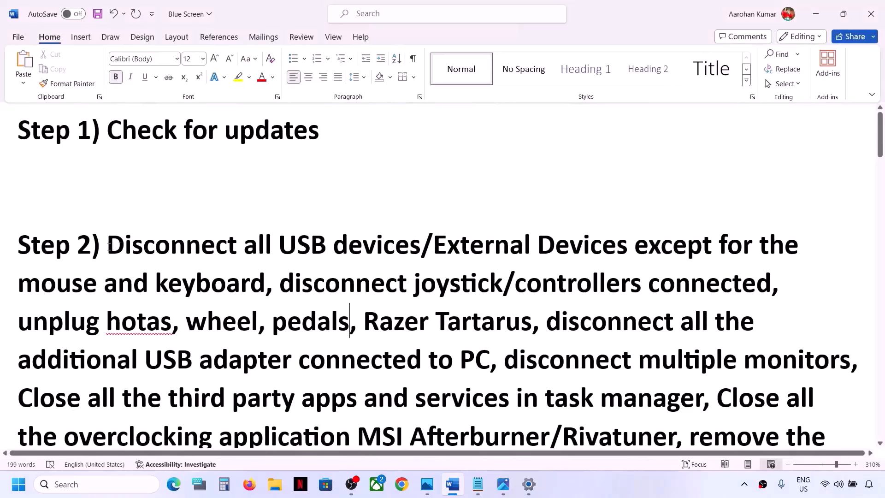
pyautogui.moveTo(109, 247); pyautogui.dragTo(249, 286)
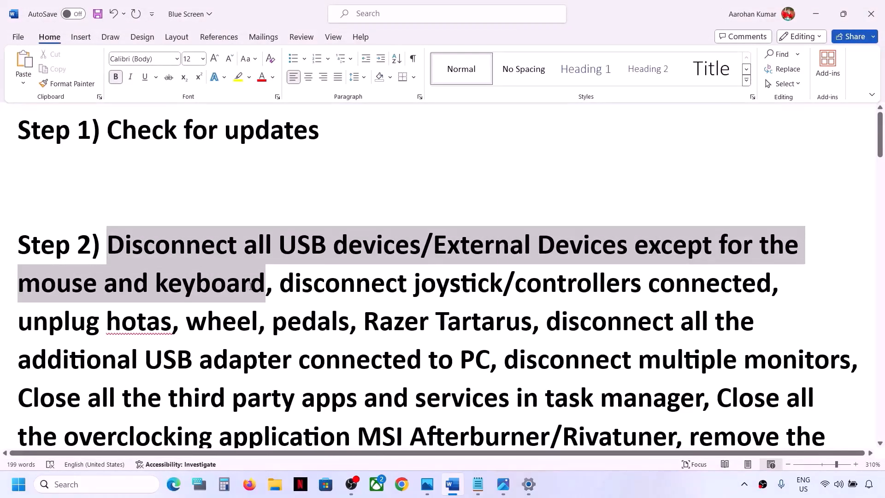
pyautogui.click(210, 281)
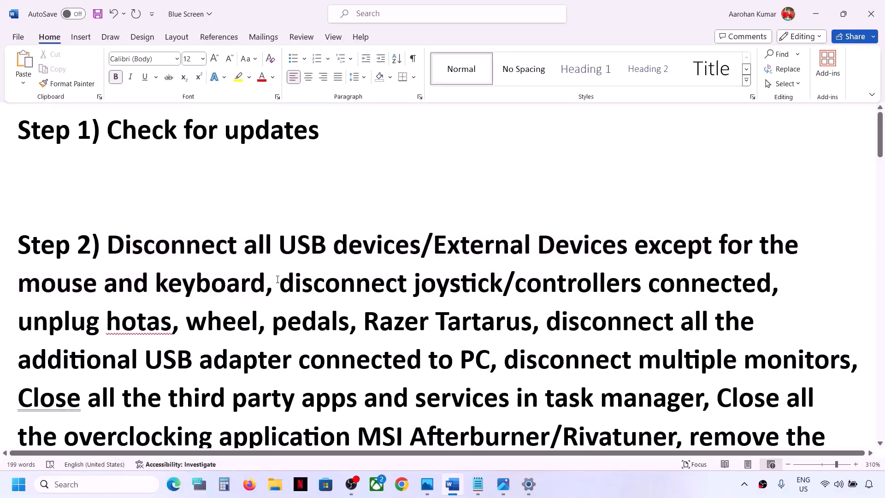
pyautogui.moveTo(279, 283); pyautogui.dragTo(704, 290)
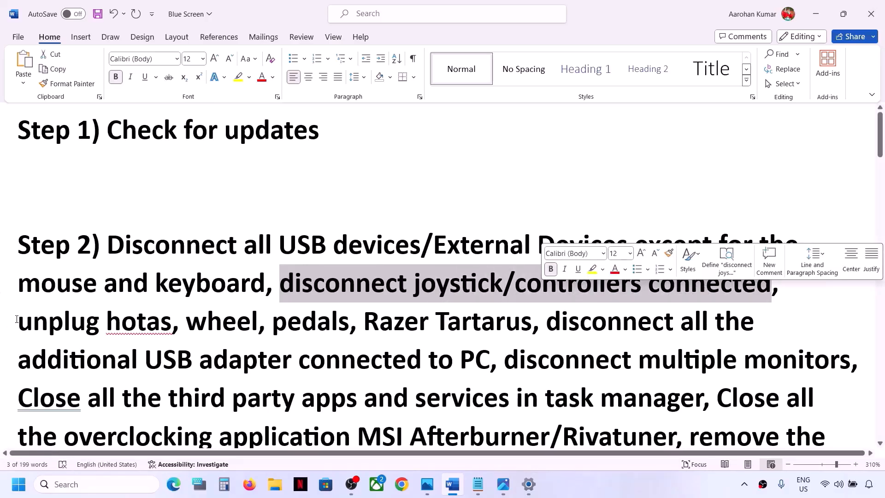
pyautogui.moveTo(17, 319); pyautogui.dragTo(486, 363)
pyautogui.scroll(-4, 486, 362)
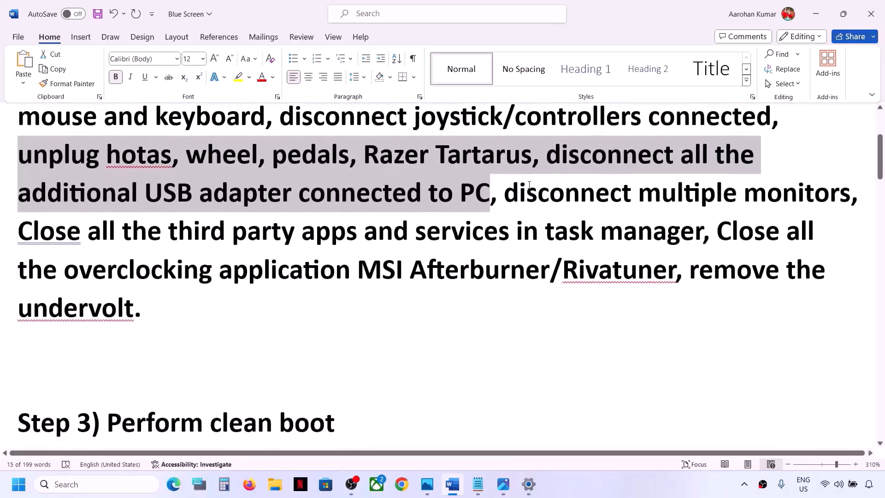
pyautogui.scroll(2, 529, 184)
pyautogui.moveTo(505, 252); pyautogui.dragTo(808, 276)
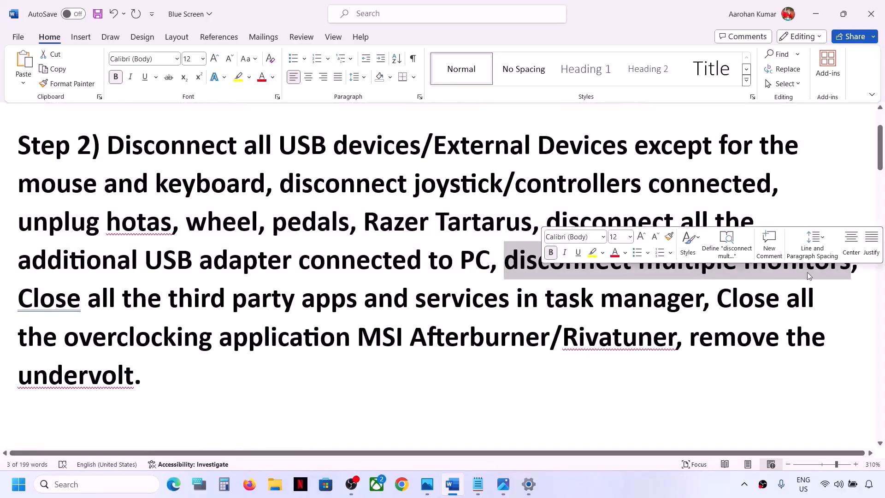
pyautogui.moveTo(21, 299); pyautogui.dragTo(699, 307)
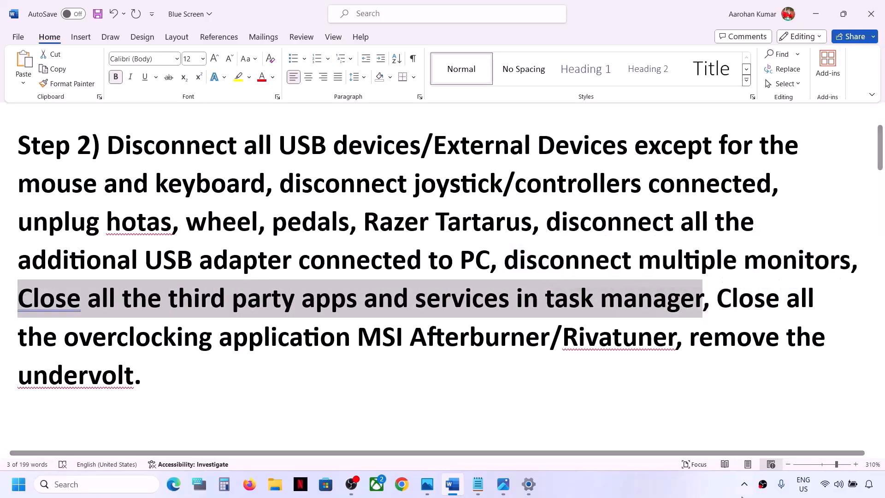
# Quit the two third-party background apps among the hidden system tray icons and clear the text selection in the document
pyautogui.click(744, 484)
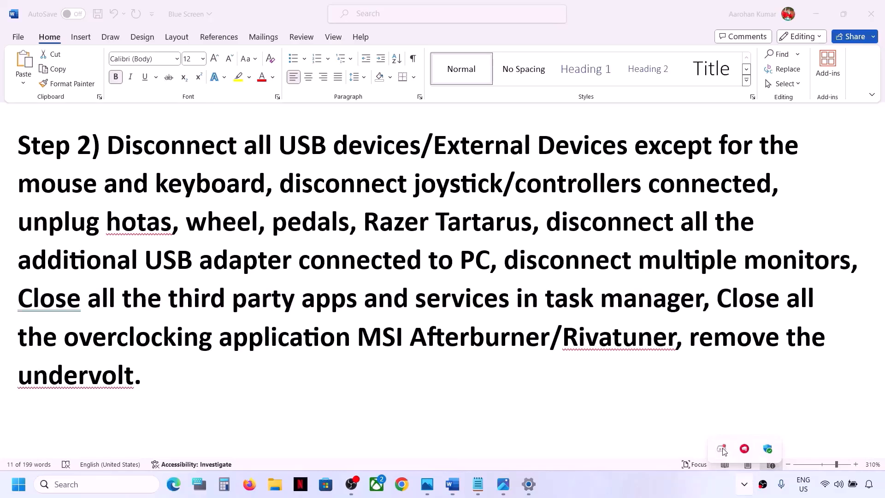
pyautogui.rightClick(724, 451)
pyautogui.click(749, 437)
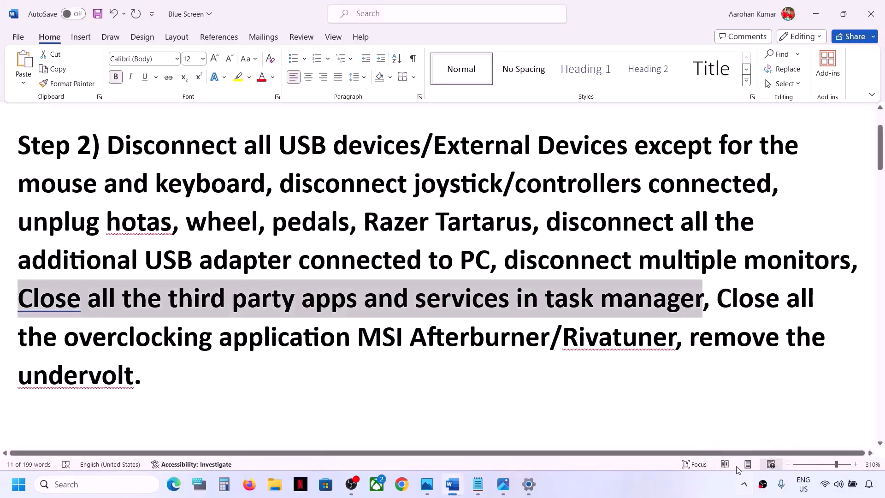
pyautogui.click(745, 484)
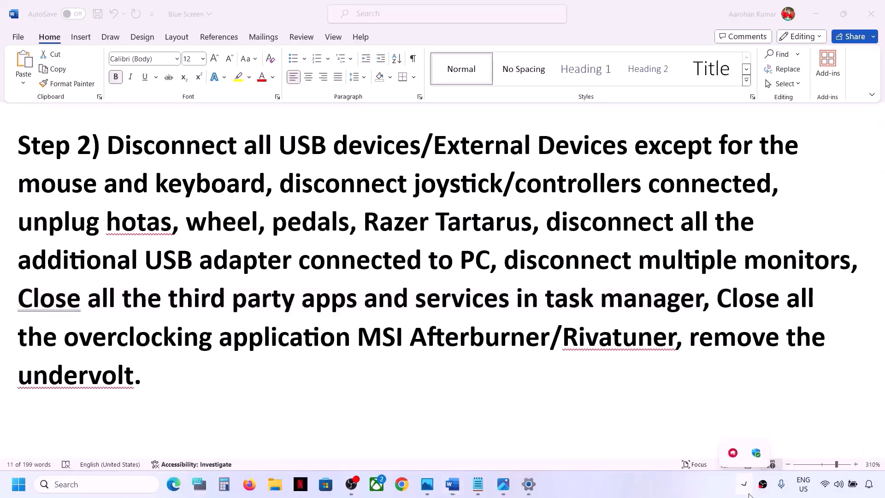
pyautogui.rightClick(735, 451)
pyautogui.click(766, 442)
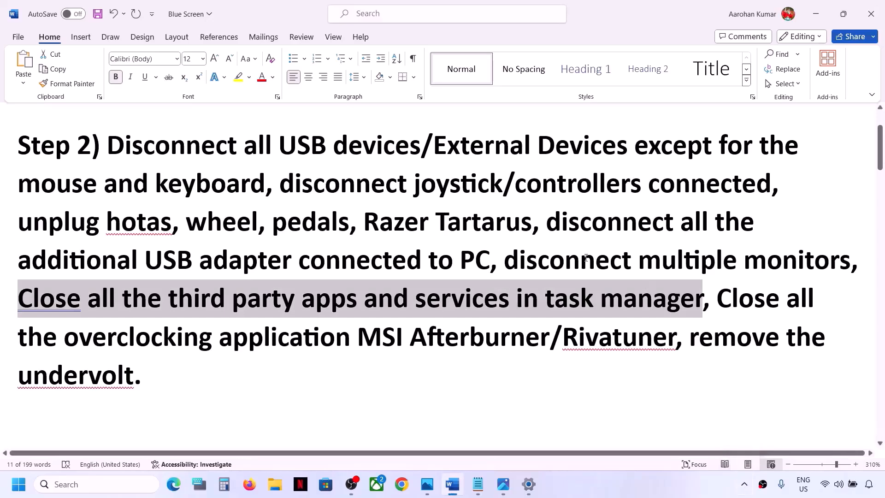
pyautogui.click(402, 280)
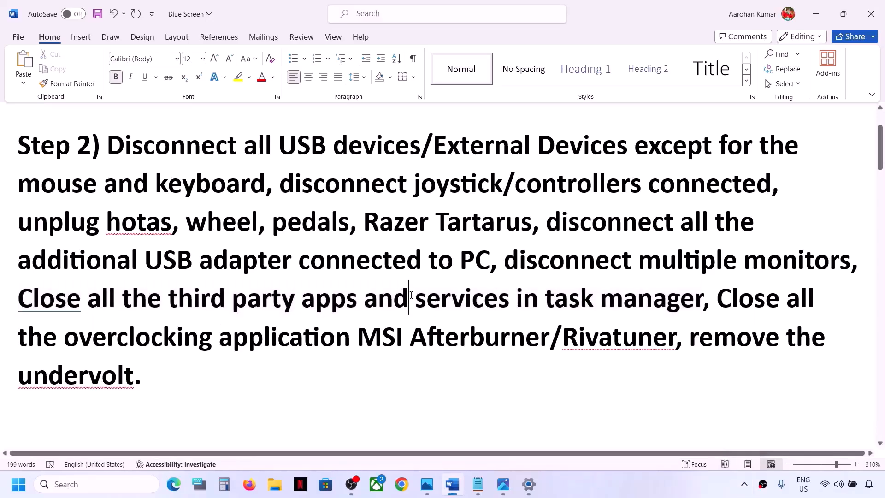
# Open Task Manager, view the task options for OBS Studio without ending it, and close Task Manager
pyautogui.moveTo(415, 299); pyautogui.dragTo(510, 308)
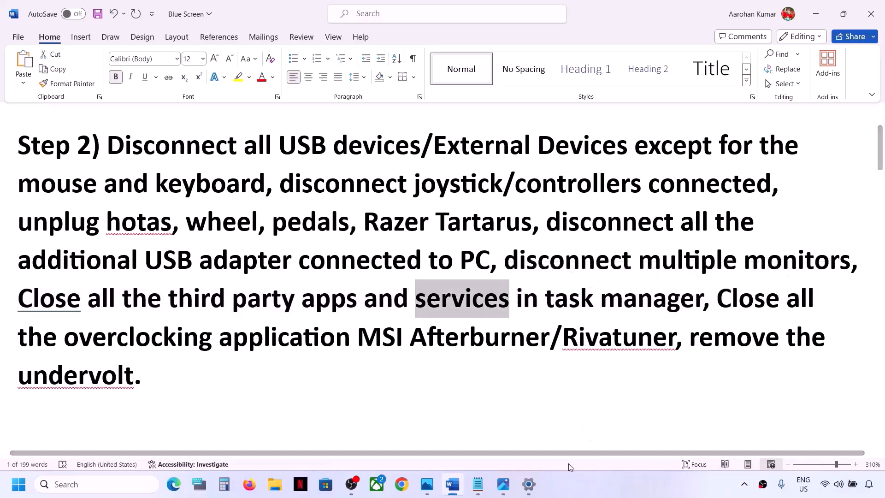
pyautogui.rightClick(19, 485)
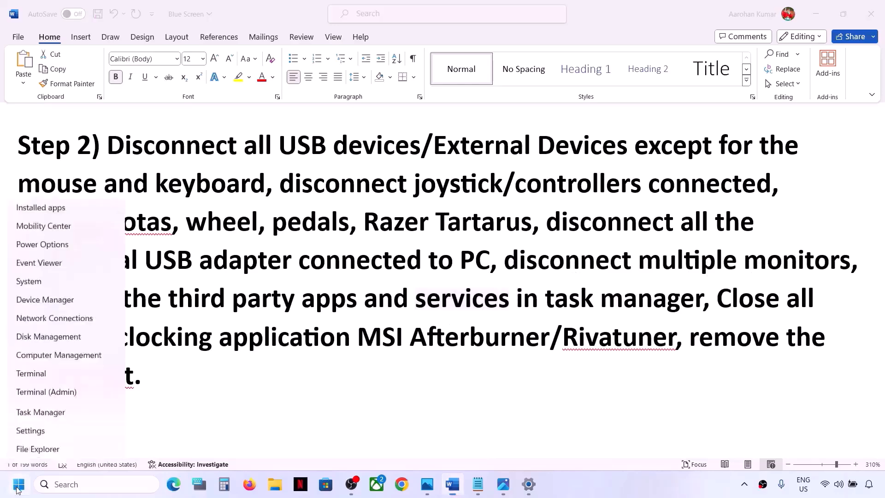
pyautogui.click(49, 341)
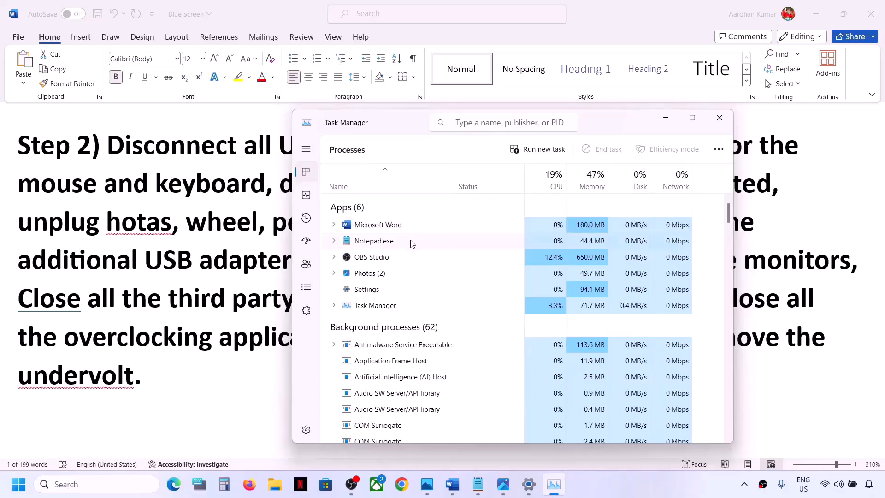
pyautogui.click(372, 259)
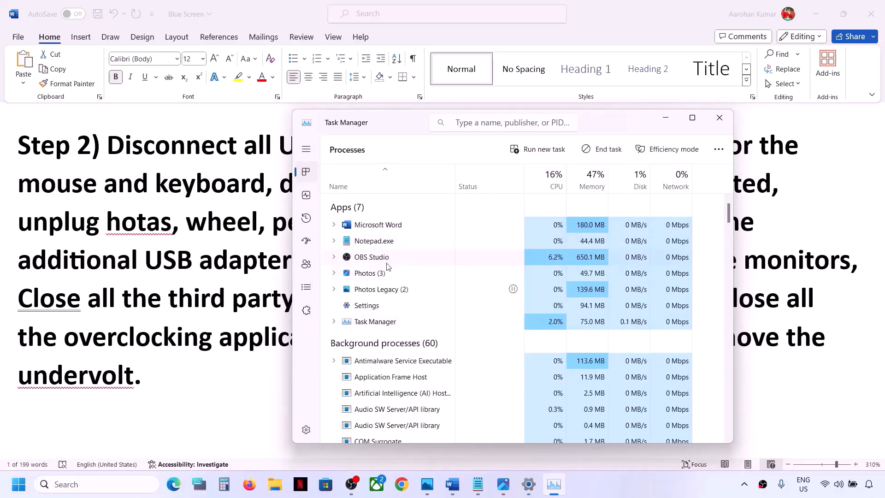
pyautogui.rightClick(389, 259)
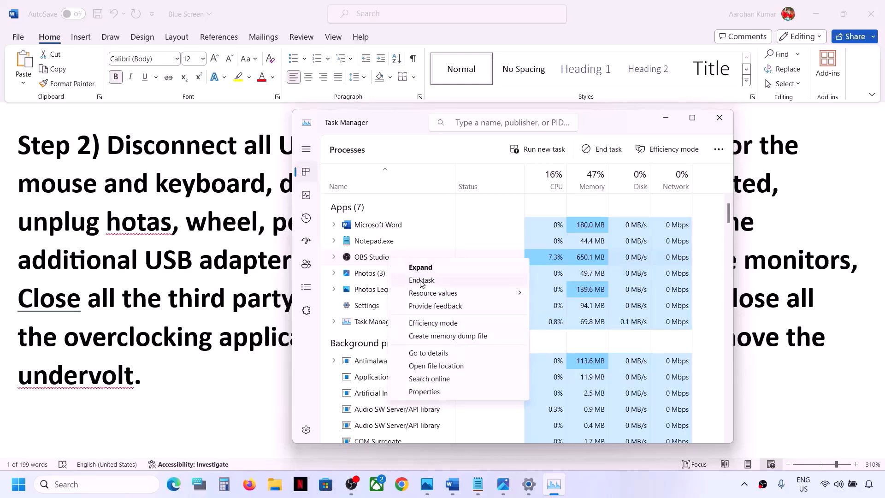
pyautogui.click(312, 380)
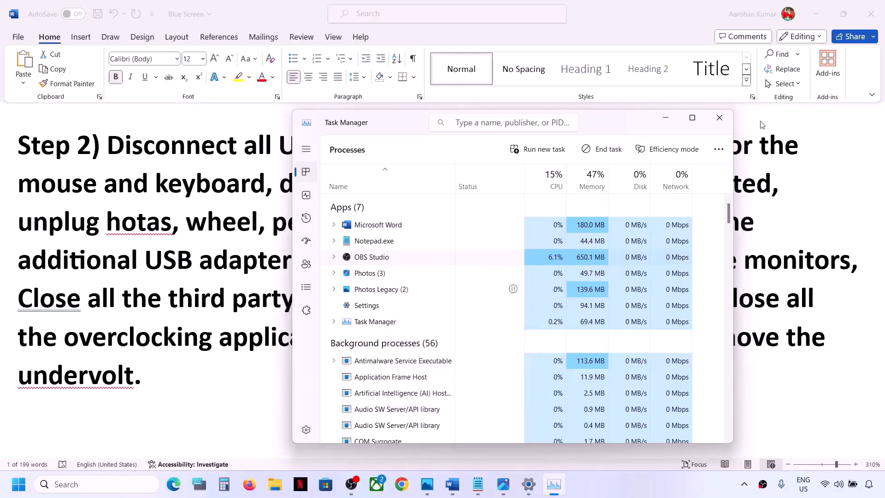
pyautogui.click(729, 124)
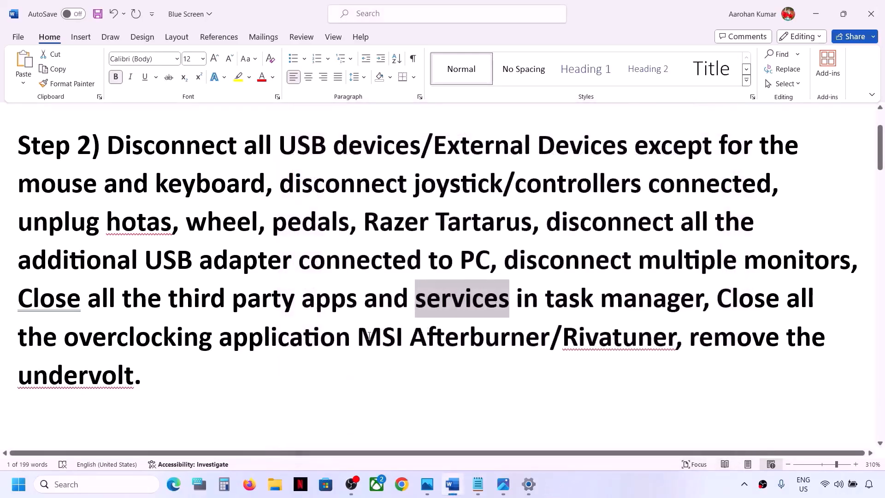
# Read the rest of step 2 in the Blue Screen document on closing MSI Afterburner/Rivatuner and removing the undervolt
pyautogui.moveTo(720, 291); pyautogui.dragTo(653, 337)
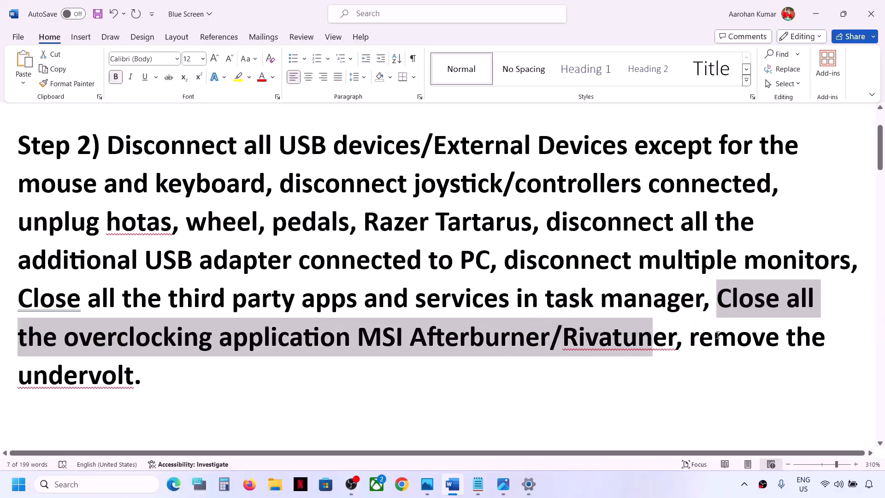
pyautogui.moveTo(692, 340); pyautogui.dragTo(692, 376)
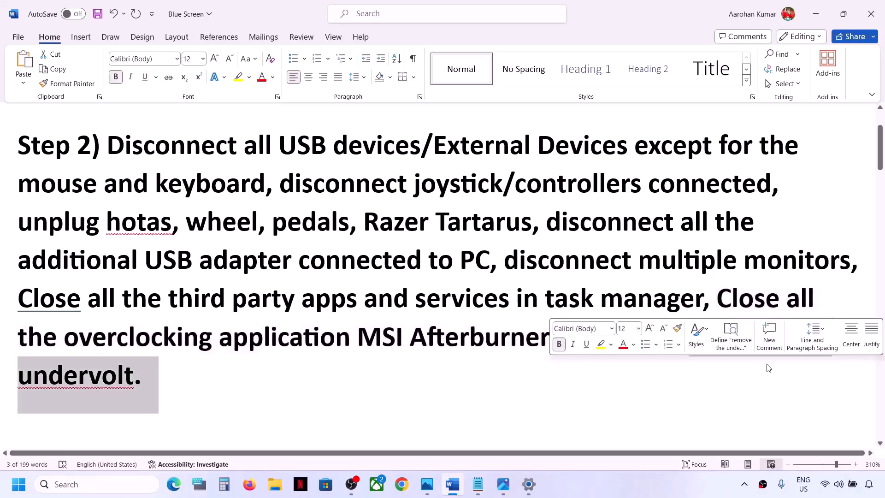
pyautogui.click(327, 341)
pyautogui.scroll(-5, 327, 342)
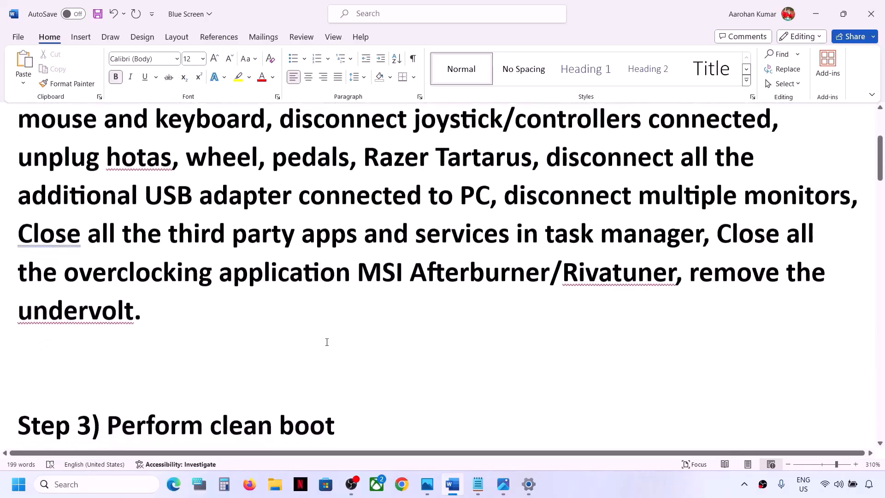
pyautogui.scroll(3, 249, 332)
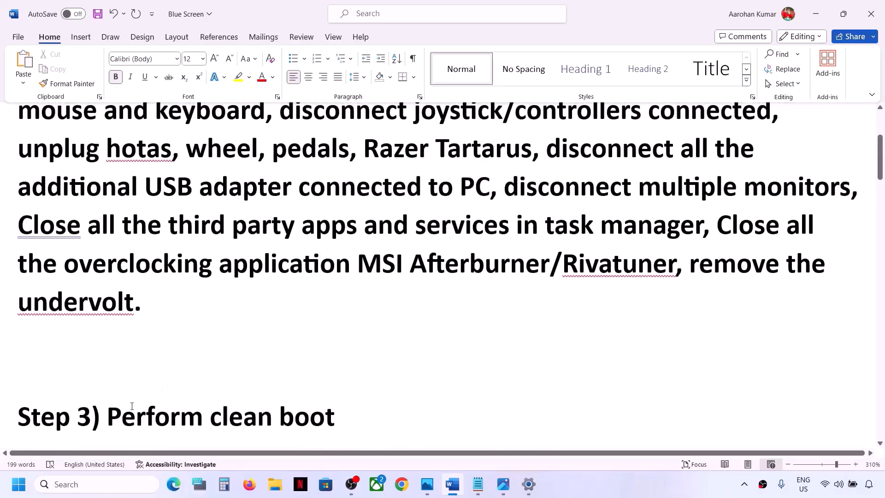
# Look up step 3 on performing a clean boot in the document and open System Configuration through Windows search
pyautogui.moveTo(131, 415); pyautogui.dragTo(395, 405)
pyautogui.scroll(-1, 395, 405)
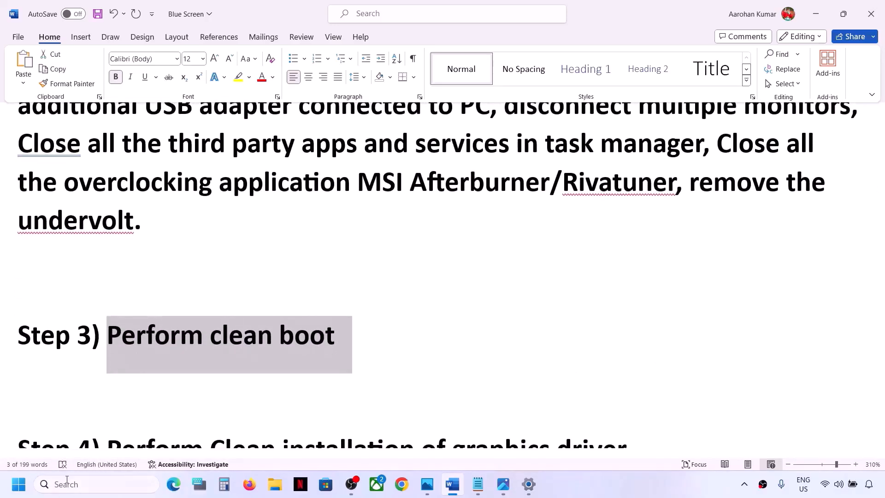
pyautogui.click(74, 485)
pyautogui.write('system Configuration')
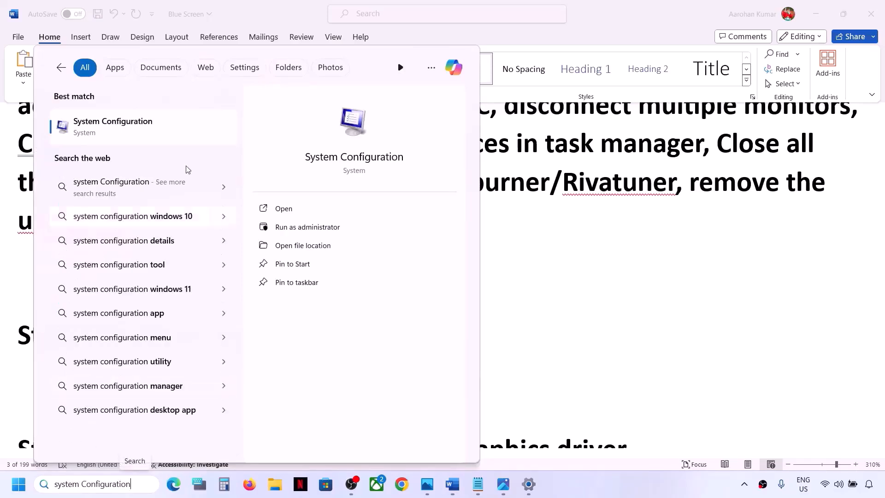
pyautogui.click(143, 130)
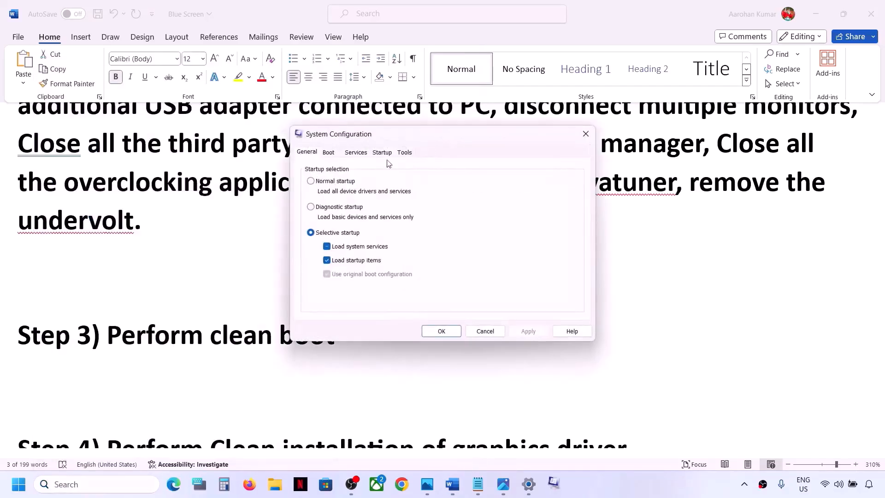
# Hide all Microsoft services in System Configuration's services list and accept the settings
pyautogui.click(360, 157)
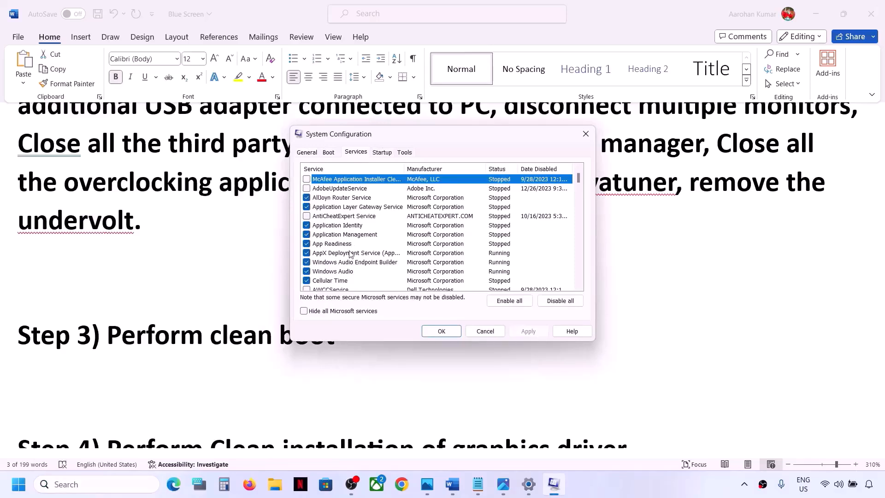
pyautogui.click(304, 312)
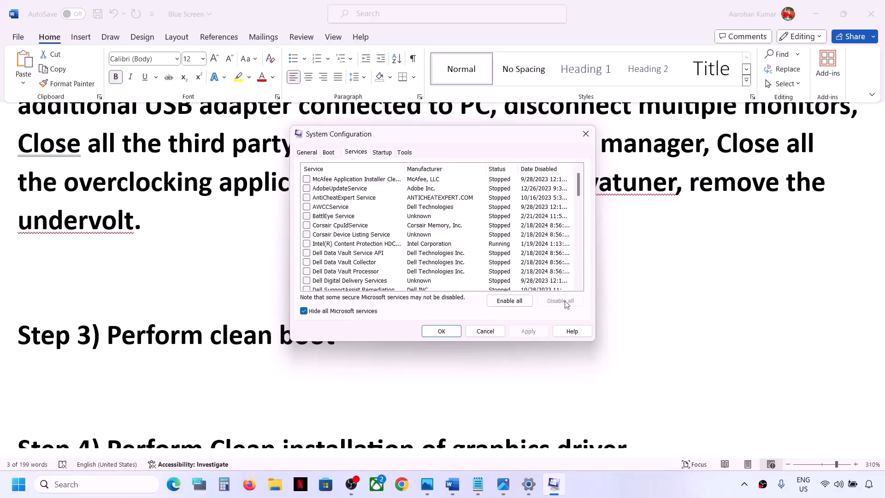
pyautogui.click(441, 331)
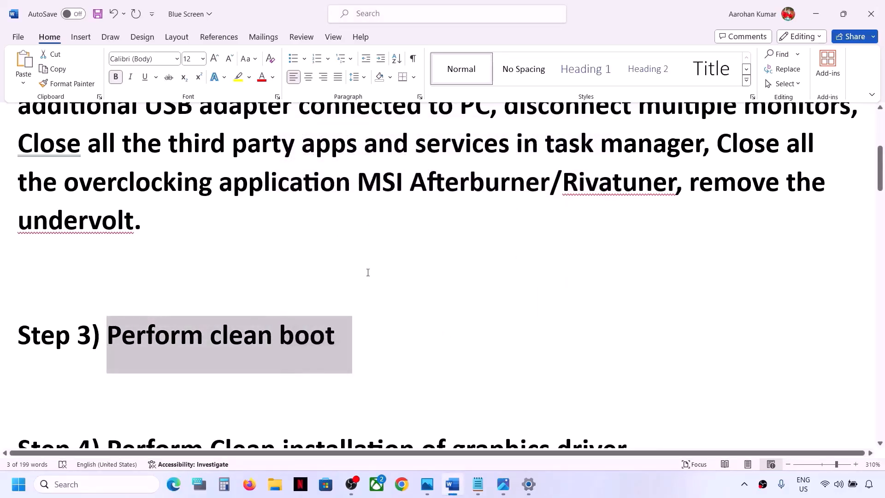
# Read step 4 in the Blue Screen document on clean installation of the graphics driver, including the NVIDIA and AMD links
pyautogui.scroll(-5, 350, 281)
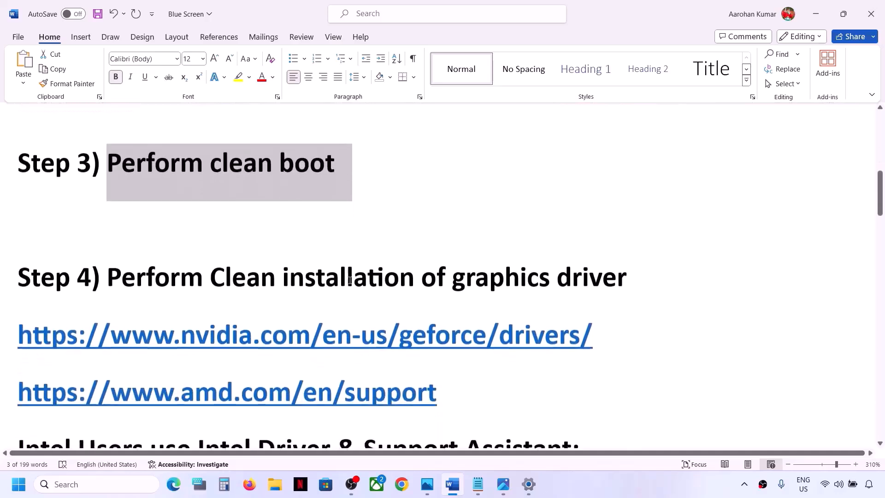
pyautogui.moveTo(141, 239); pyautogui.dragTo(599, 237)
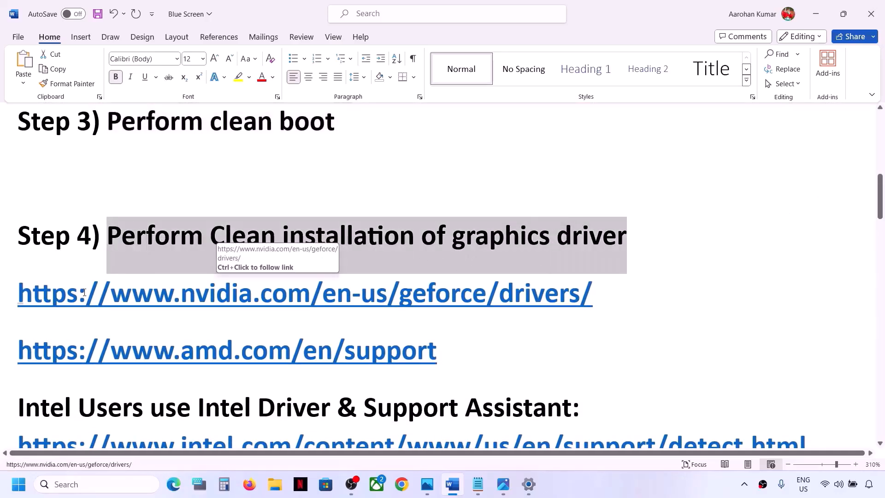
pyautogui.moveTo(79, 295); pyautogui.dragTo(435, 295)
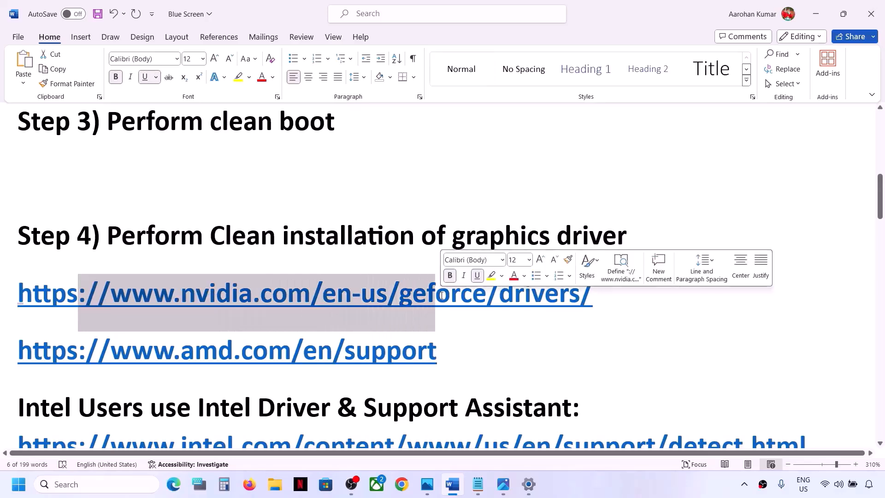
pyautogui.click(484, 300)
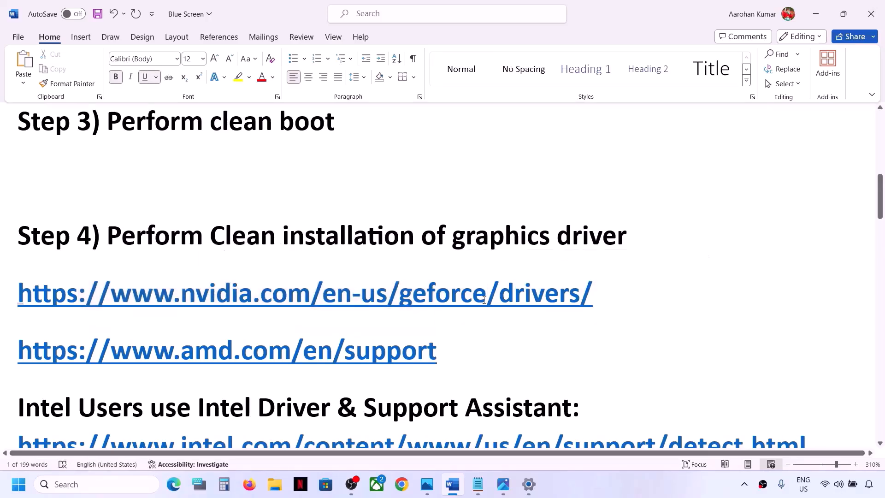
pyautogui.click(604, 491)
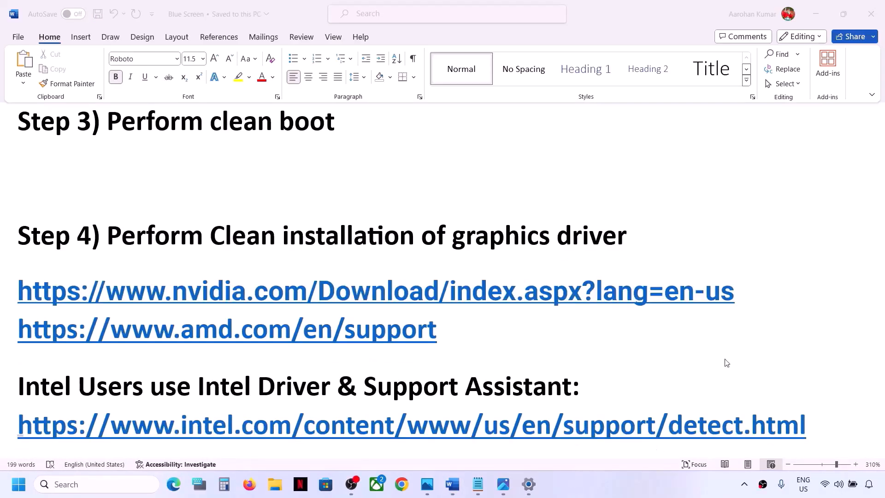
pyautogui.click(741, 298)
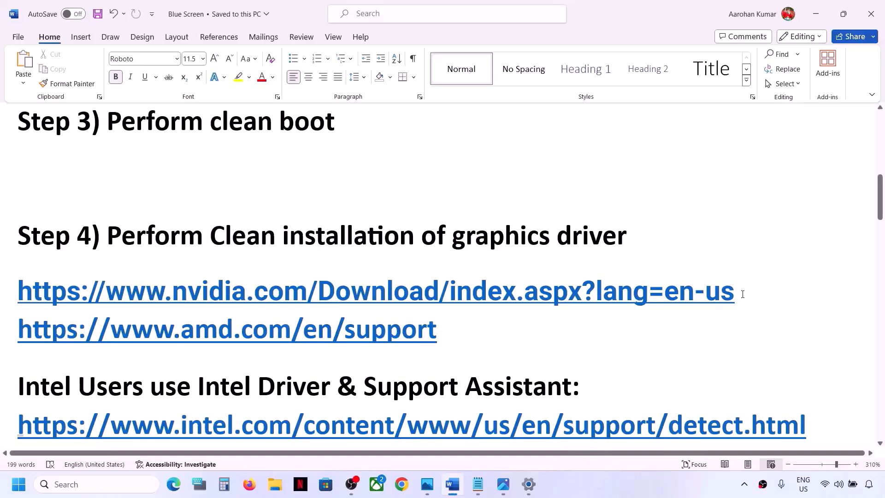
pyautogui.moveTo(743, 294); pyautogui.dragTo(233, 352)
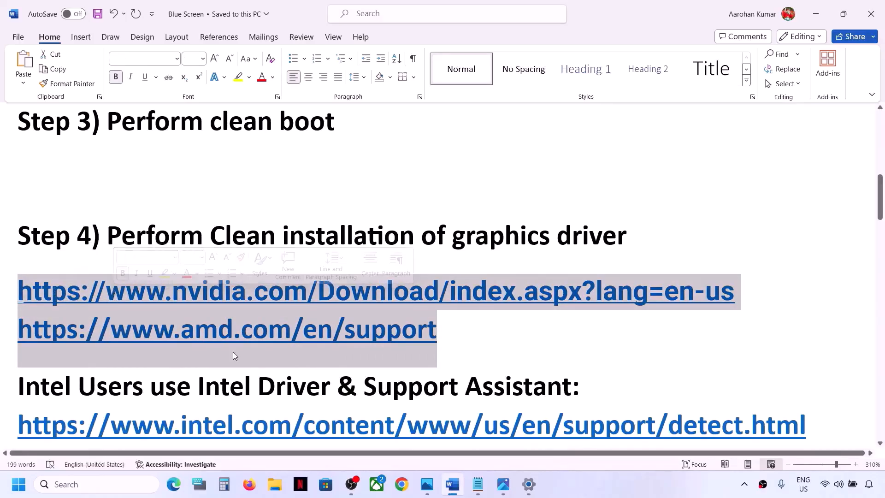
pyautogui.click(387, 329)
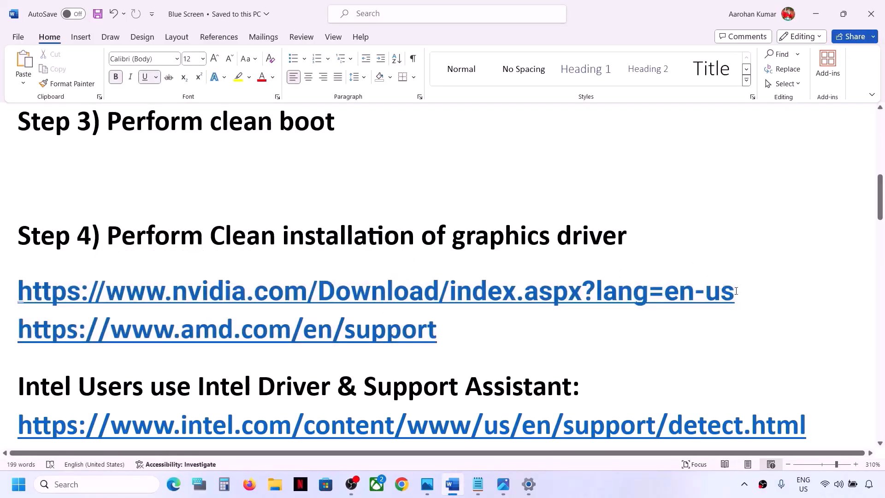
# Copy the NVIDIA driver download link from the document and open it in Chrome
pyautogui.moveTo(737, 291); pyautogui.dragTo(1, 289)
pyautogui.hotkey('ctrl', 'c')
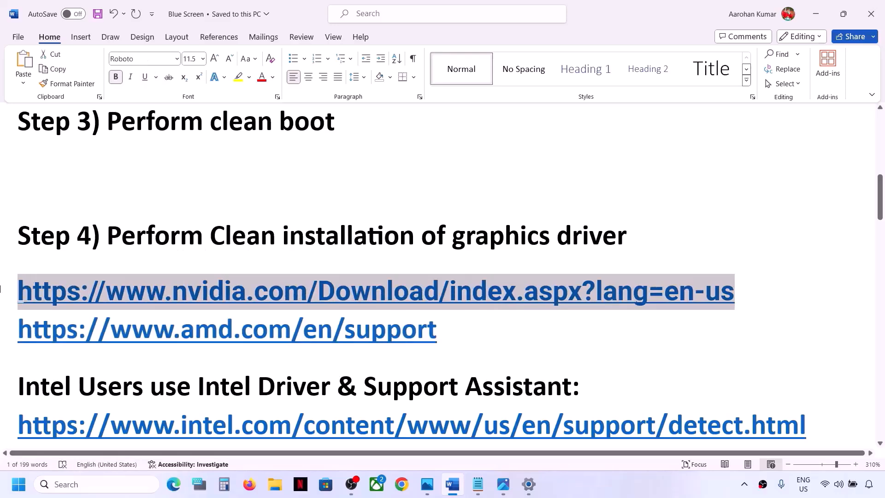
pyautogui.click(401, 484)
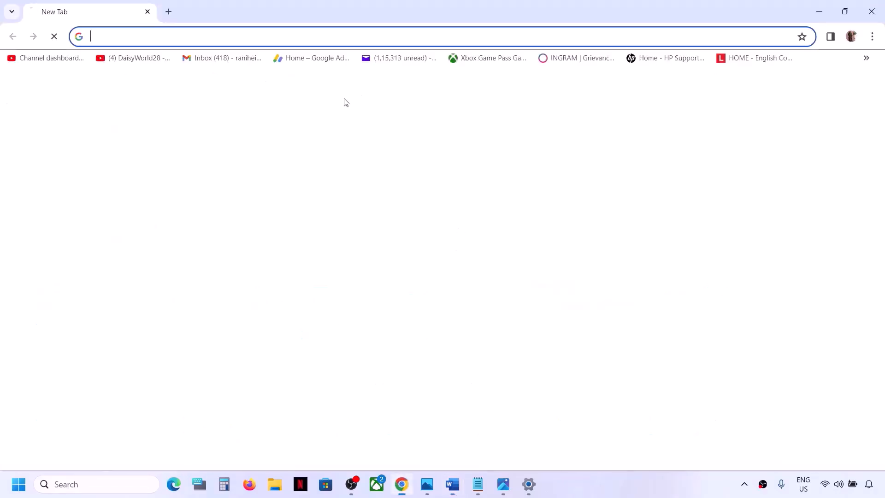
pyautogui.hotkey('ctrl', 'v')
pyautogui.press('Return')
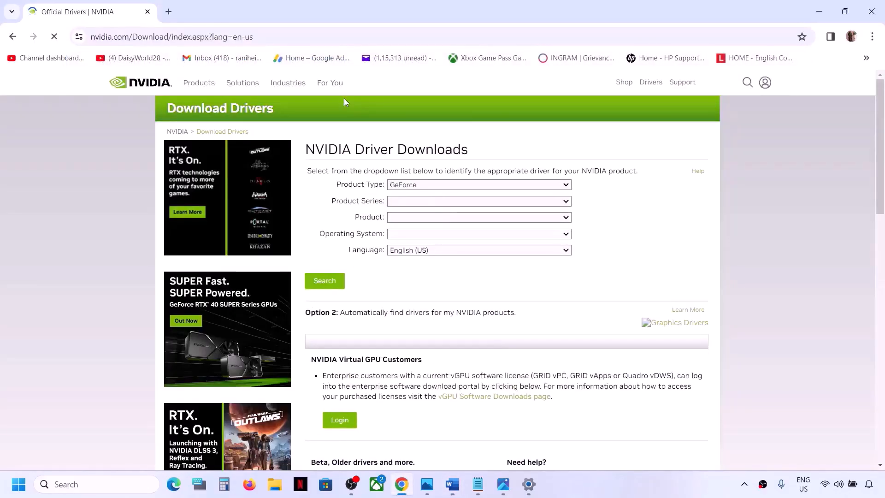
# Search NVIDIA drivers for GeForce, GeForce RTX 30 Series (Notebooks), GeForce RTX 3050 Laptop GPU and Windows 11
pyautogui.click(460, 186)
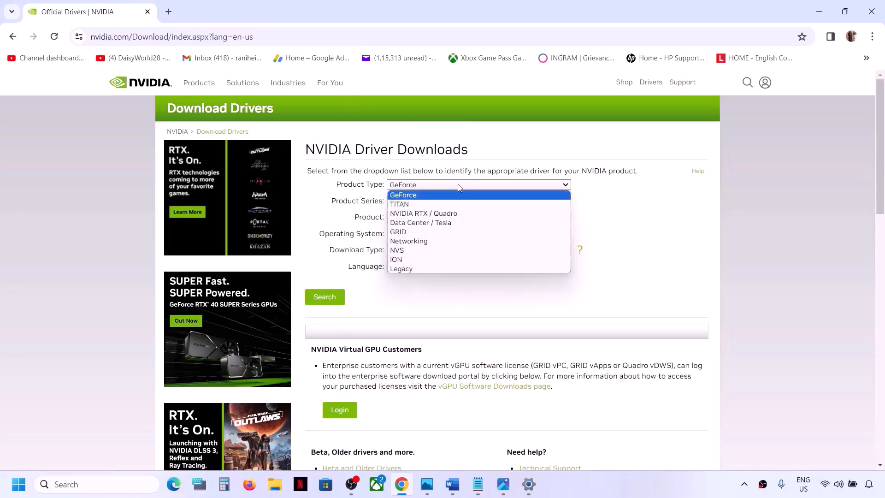
pyautogui.click(411, 198)
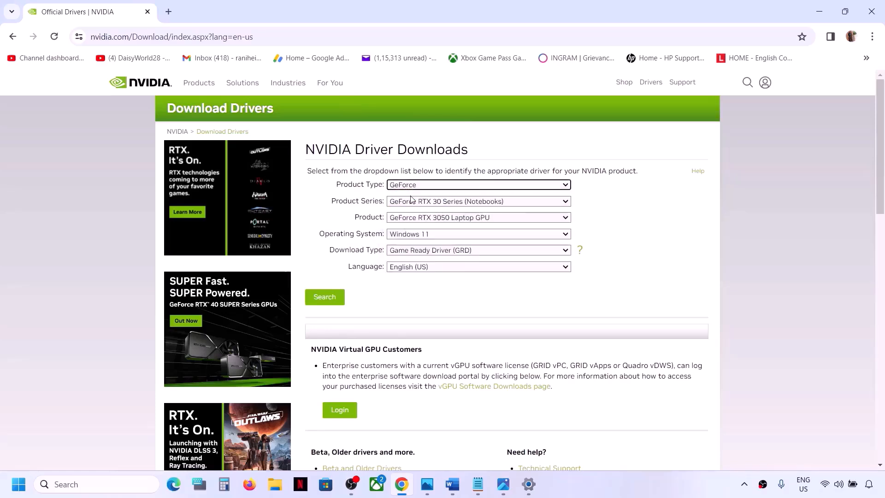
pyautogui.click(451, 202)
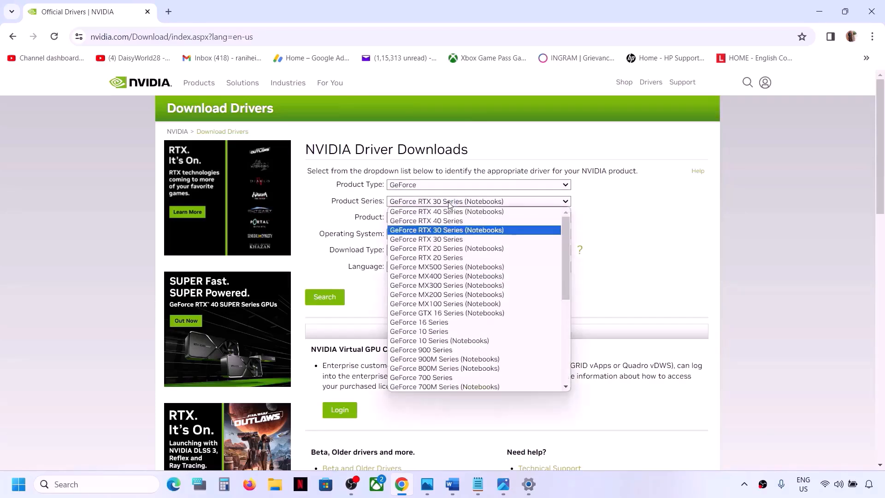
pyautogui.click(483, 230)
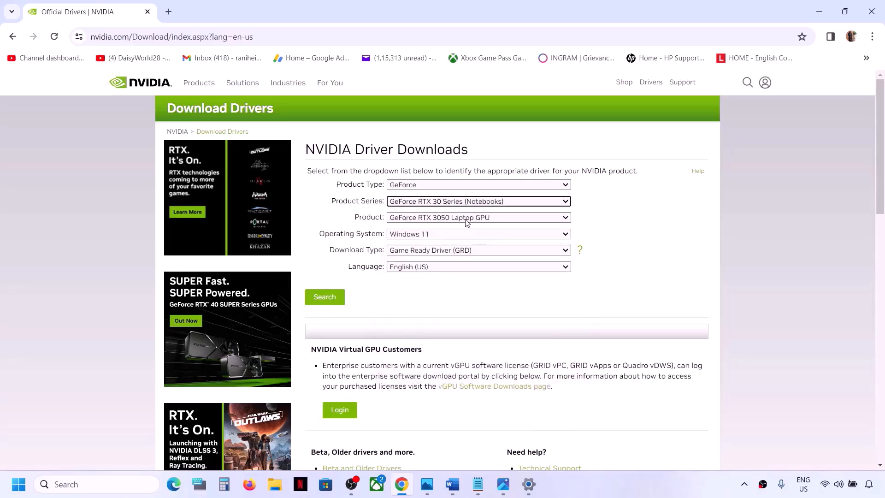
pyautogui.click(470, 220)
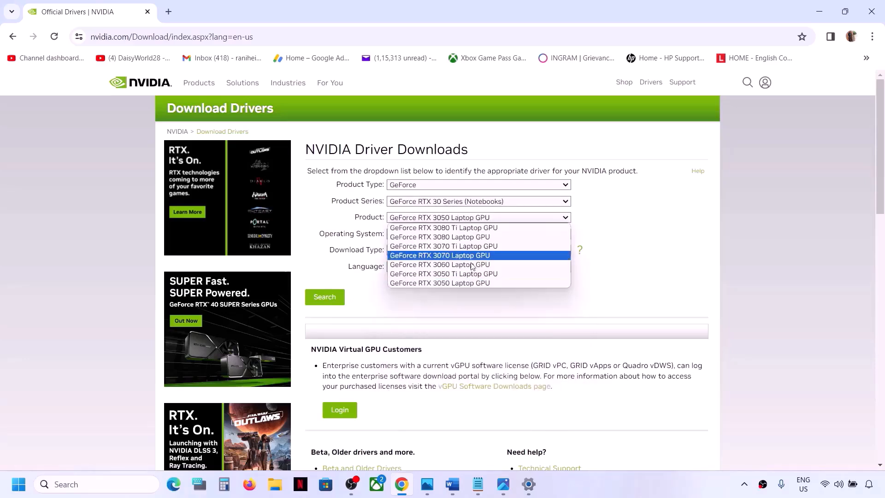
pyautogui.click(453, 283)
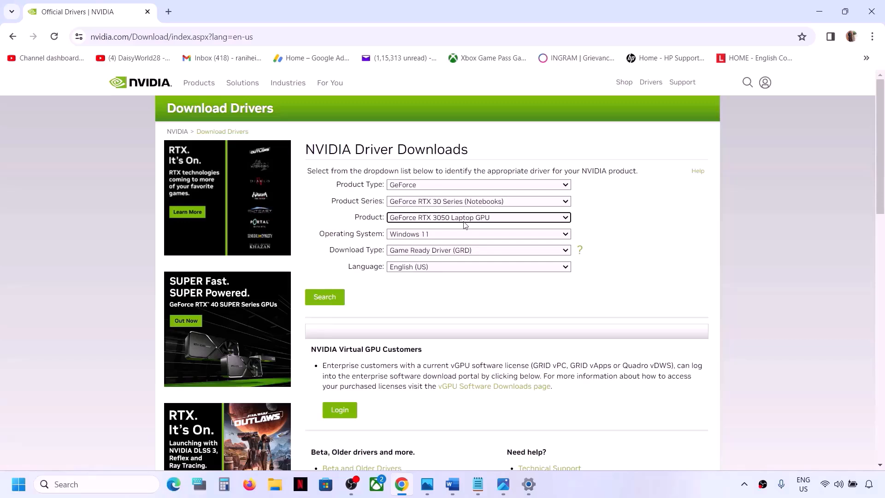
pyautogui.click(444, 237)
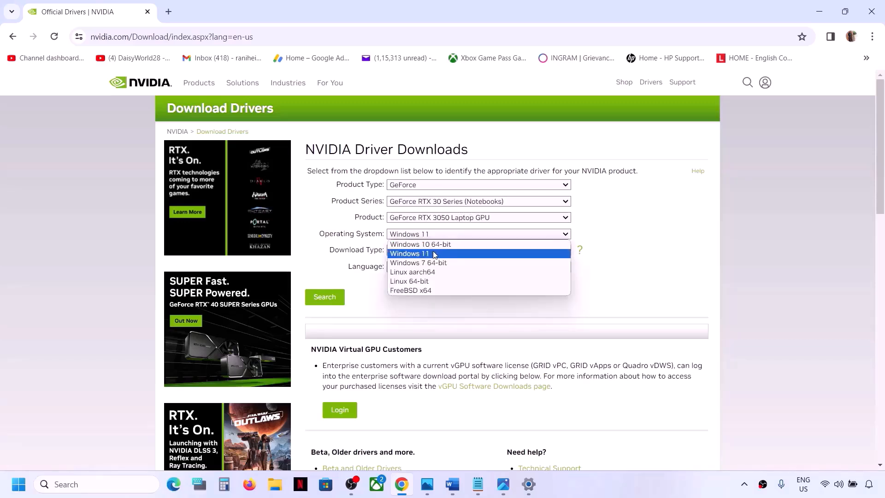
pyautogui.click(436, 254)
pyautogui.click(325, 297)
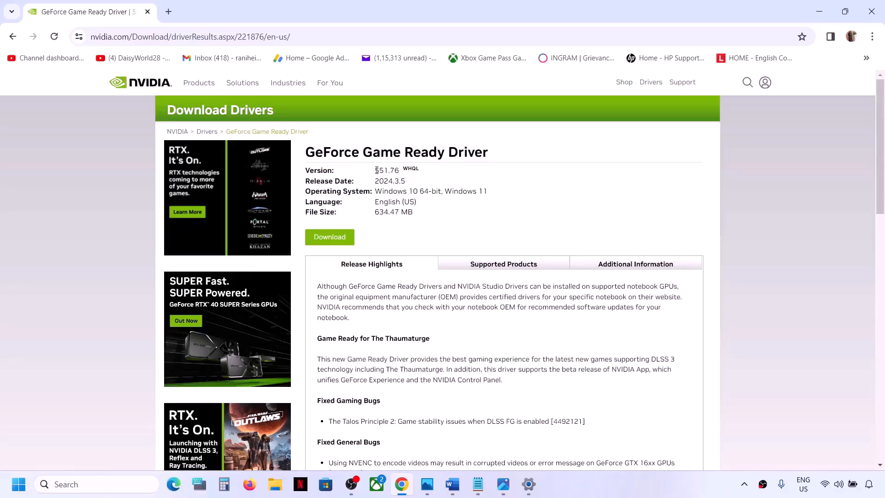
# Check the version of the GeForce Game Ready Driver and download its installer
pyautogui.moveTo(377, 170); pyautogui.dragTo(401, 171)
pyautogui.click(482, 189)
pyautogui.click(327, 239)
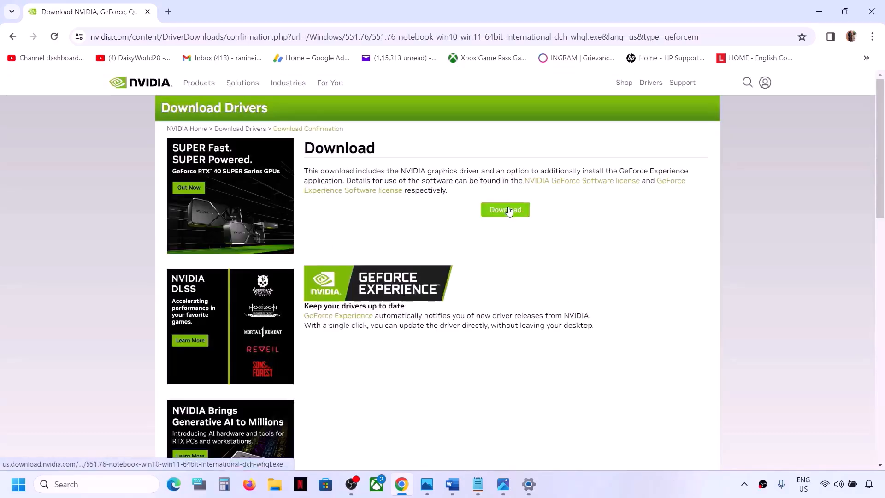
pyautogui.click(509, 211)
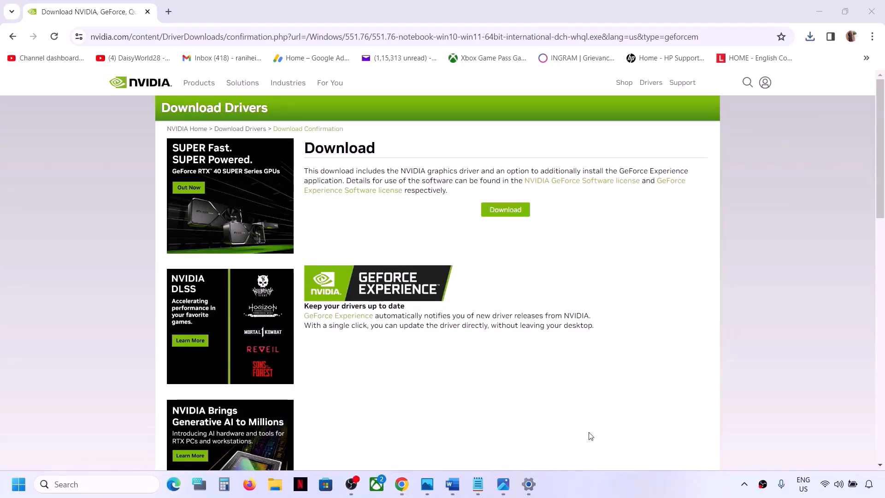
# Run the downloaded NVIDIA driver package and extract its files to the default folder
pyautogui.click(810, 37)
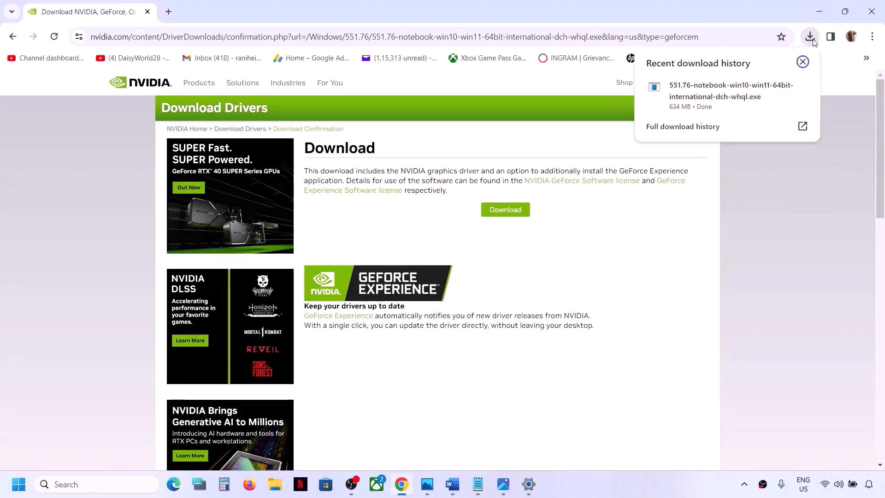
pyautogui.click(709, 98)
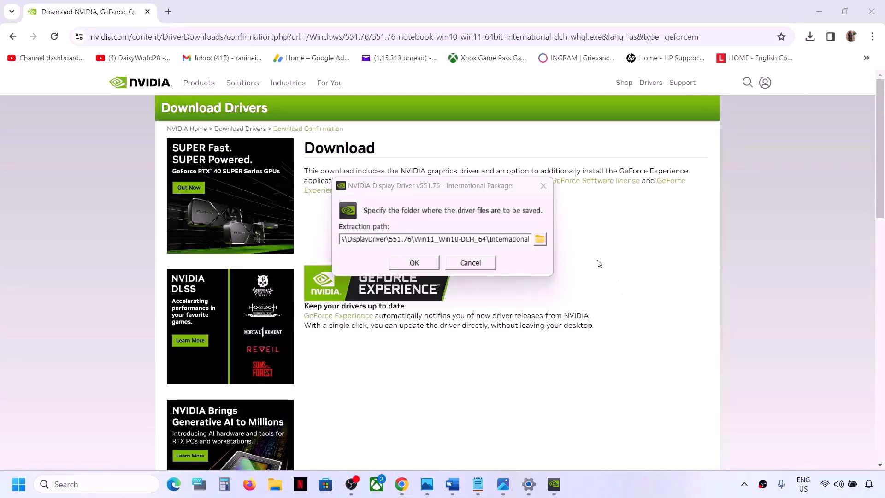
pyautogui.click(409, 263)
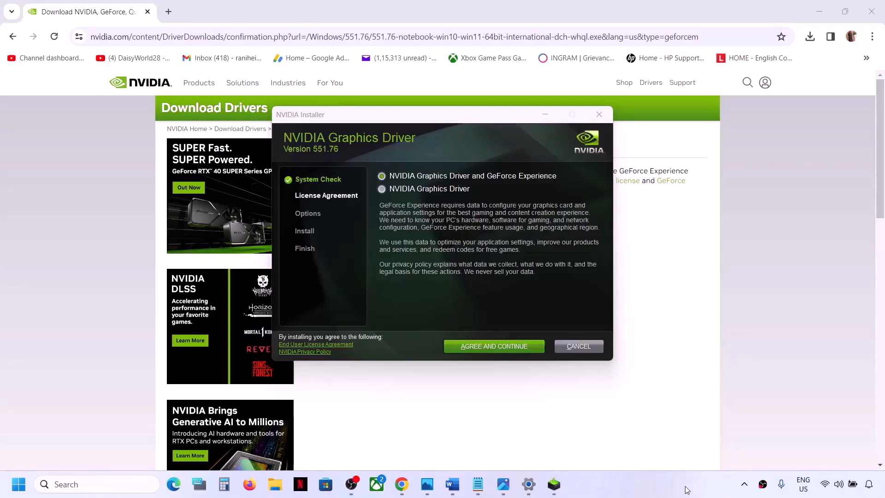
# Accept the NVIDIA licence with GeForce Experience included and start a Custom (Advanced) installation with Perform a clean installation enabled
pyautogui.click(498, 351)
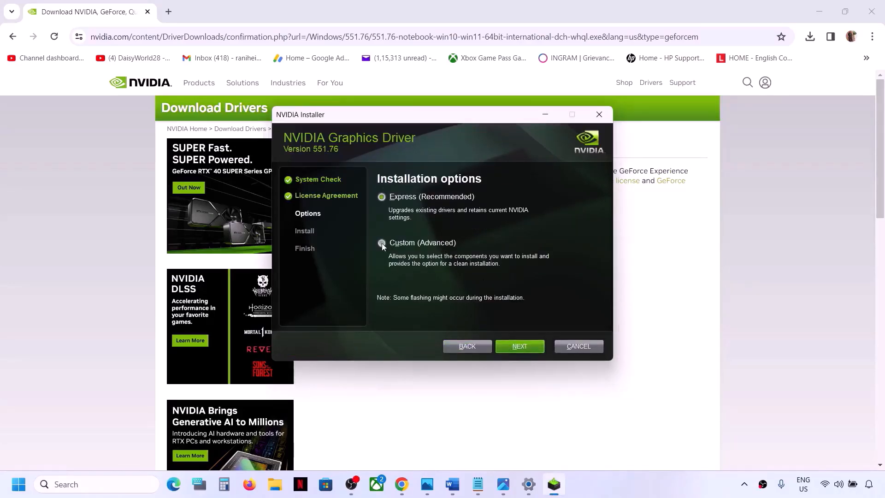
pyautogui.click(381, 242)
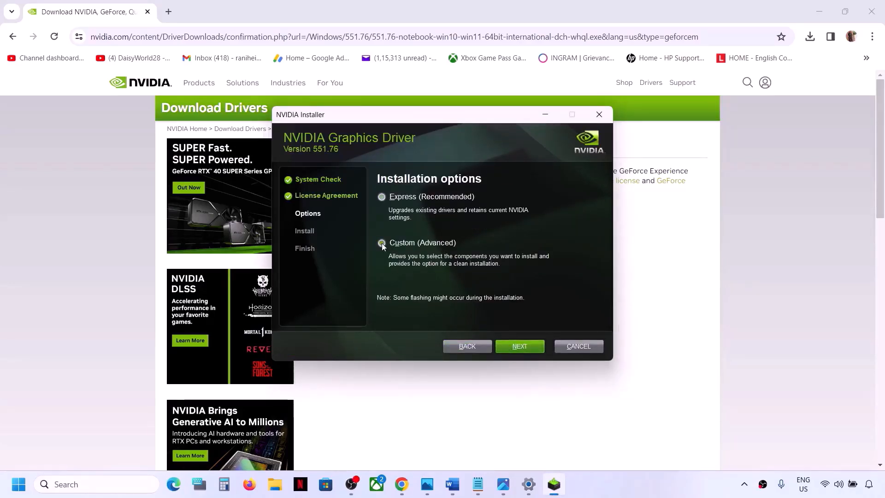
pyautogui.click(514, 347)
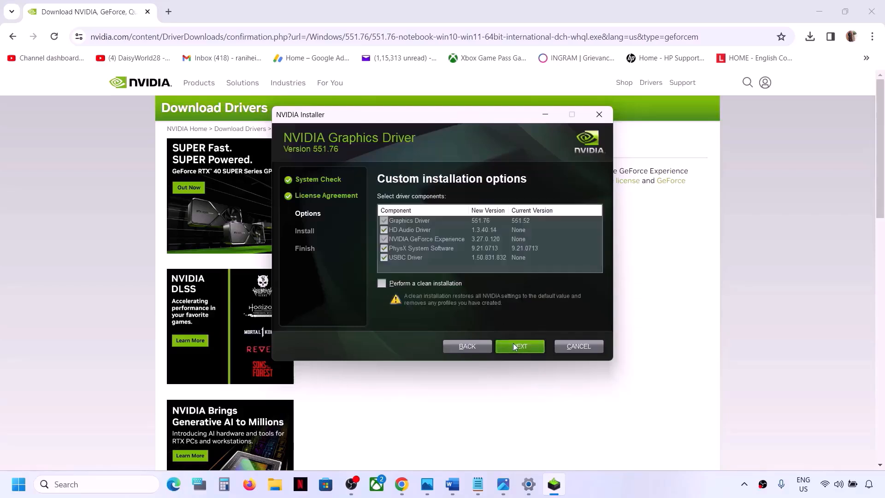
pyautogui.click(382, 283)
pyautogui.click(525, 351)
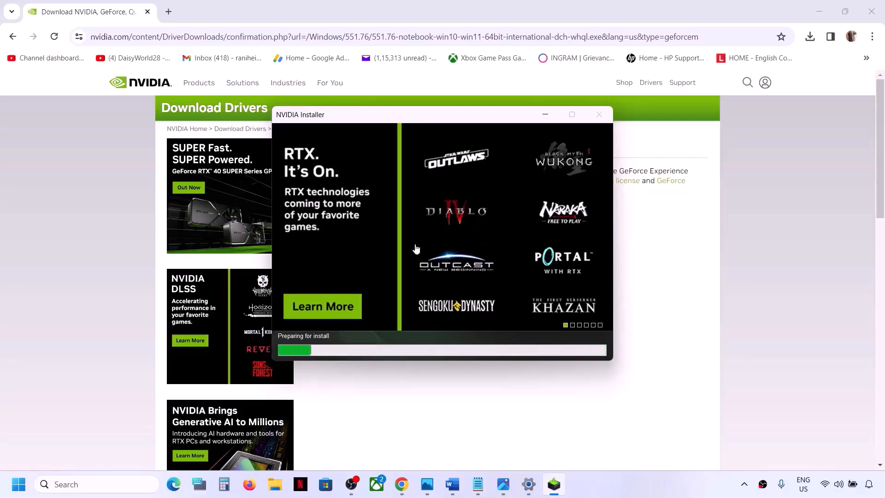
pyautogui.press('super')
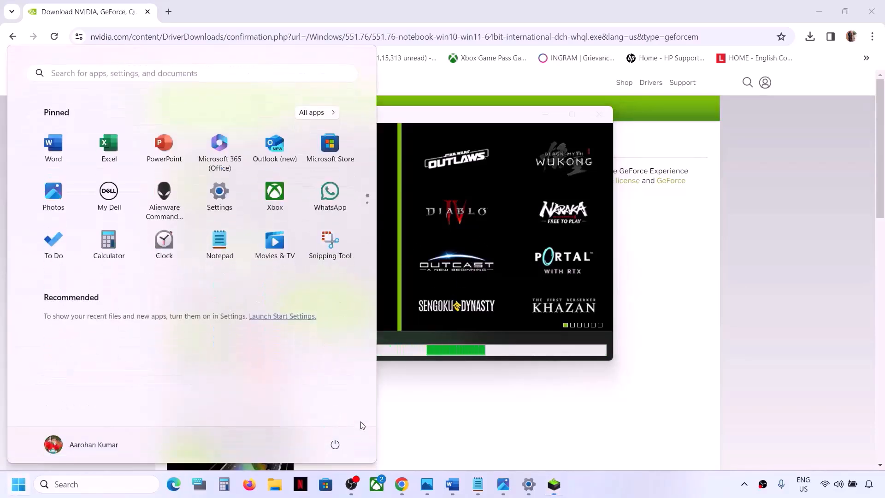
pyautogui.click(335, 445)
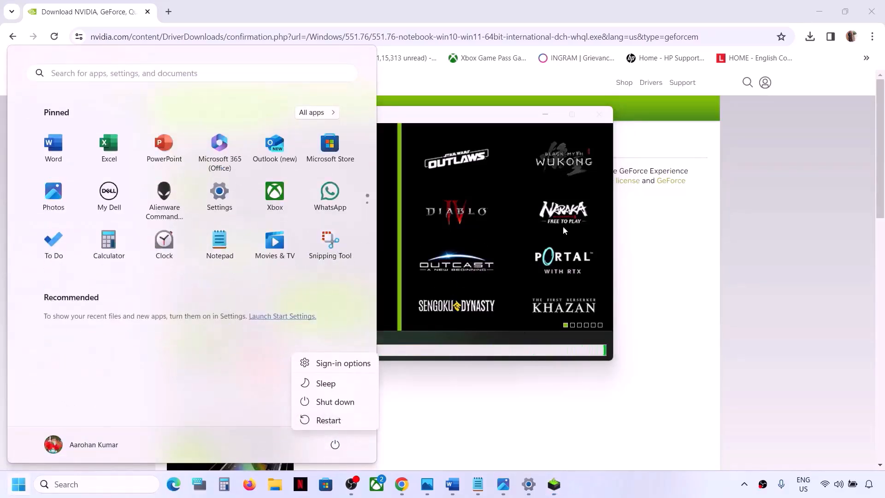
pyautogui.press('Escape')
pyautogui.click(518, 126)
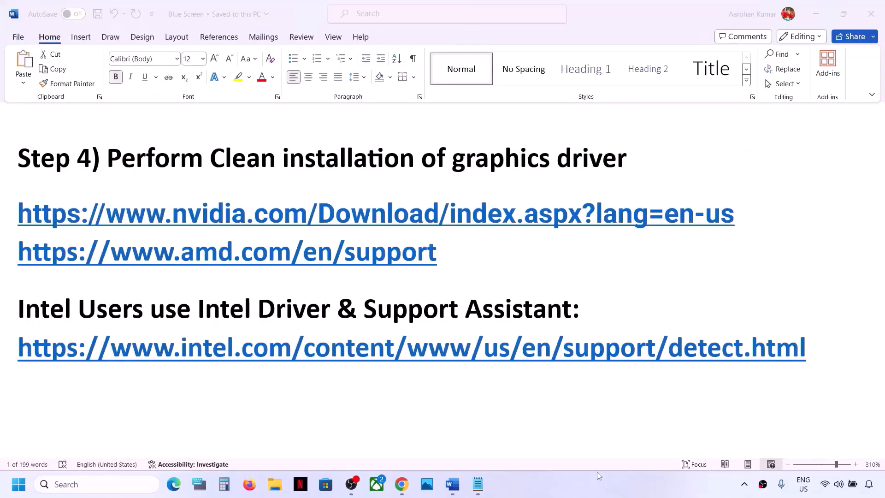
# Copy the Intel Driver & Support Assistant link from the Word document and open it in a new Chrome tab
pyautogui.tripleClick(819, 354)
pyautogui.hotkey('ctrl', 'c')
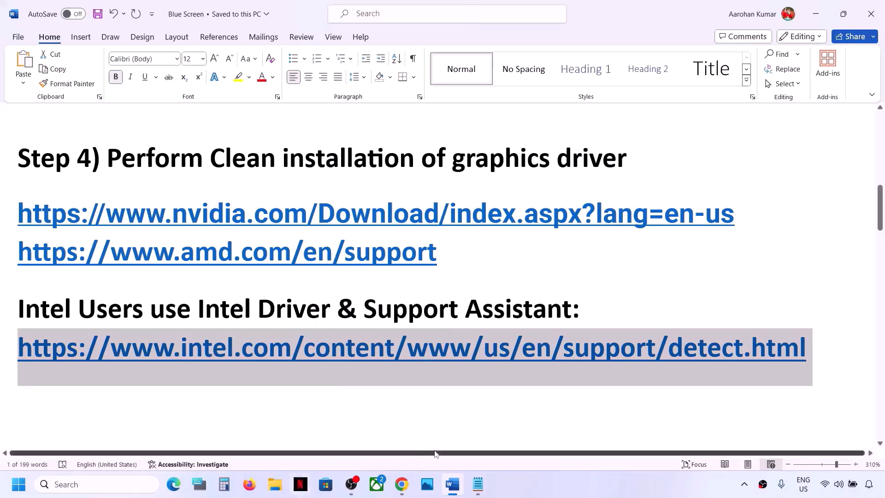
pyautogui.click(404, 488)
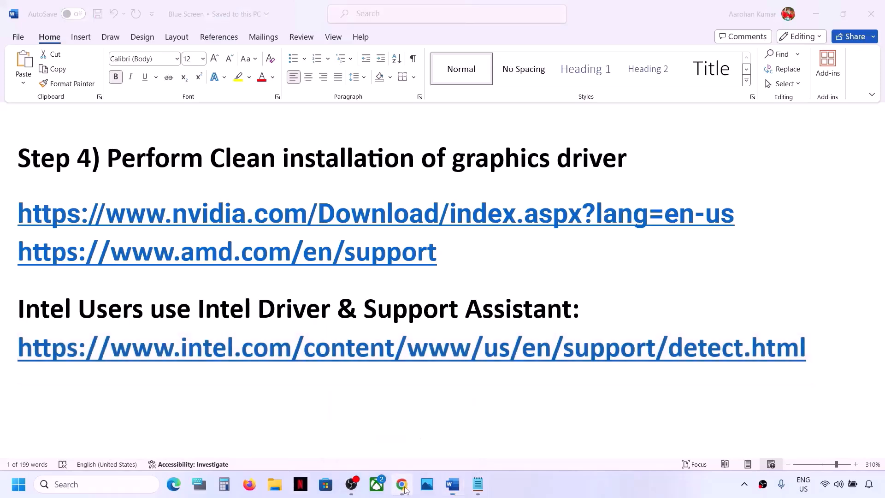
pyautogui.click(169, 11)
pyautogui.hotkey('ctrl', 'v')
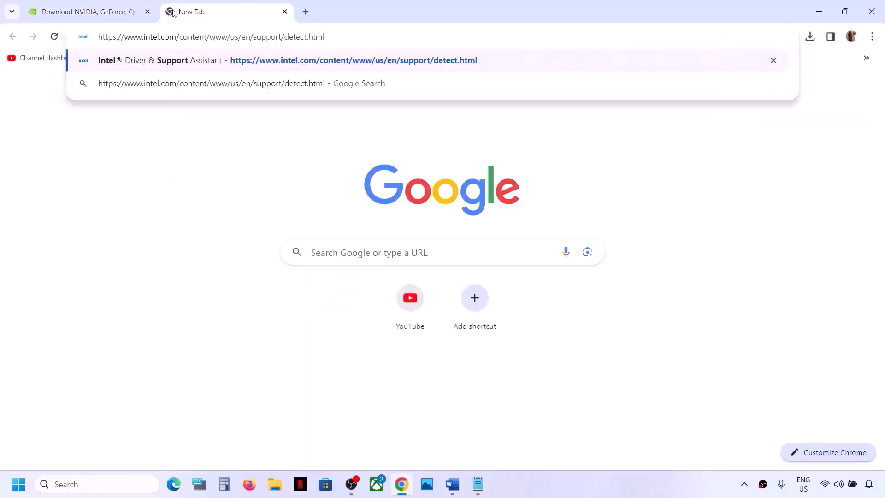
pyautogui.press('Return')
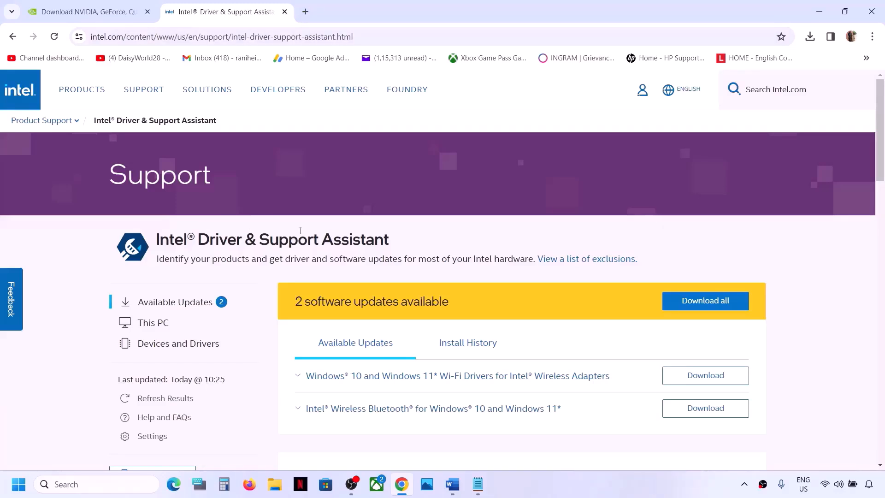
# Download all available Intel driver updates and start installing all of them
pyautogui.scroll(-2, 552, 281)
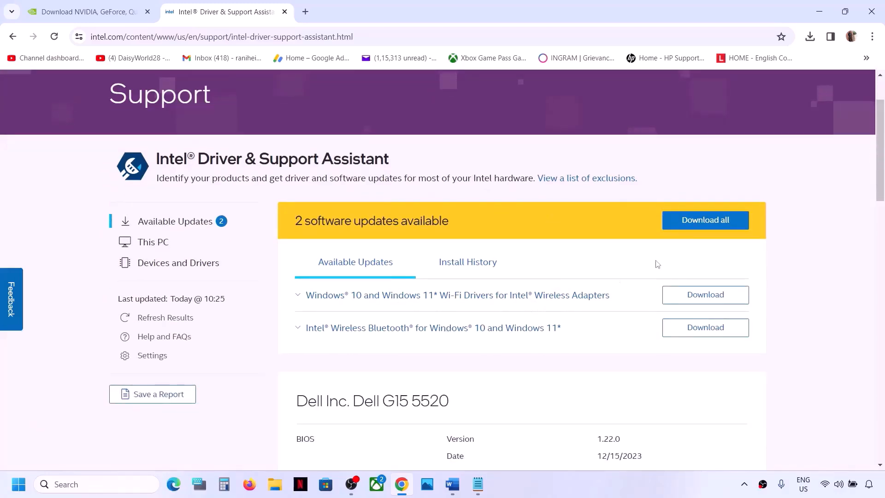
pyautogui.click(705, 230)
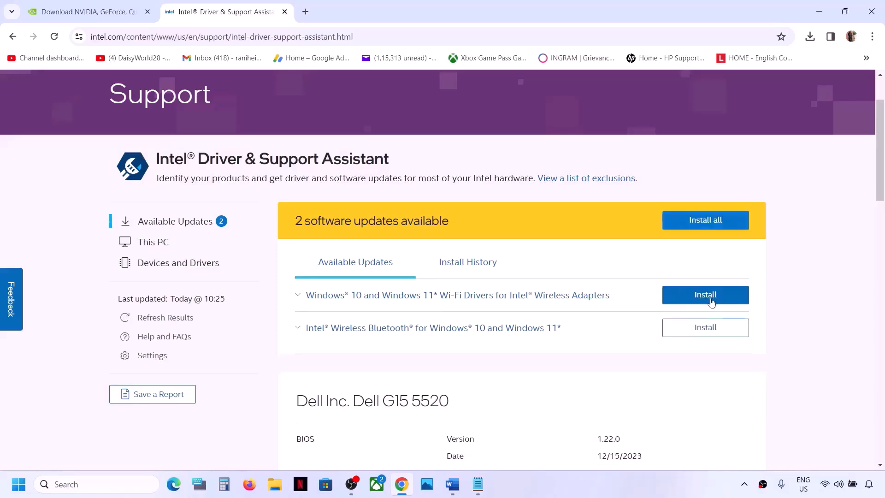
pyautogui.click(722, 225)
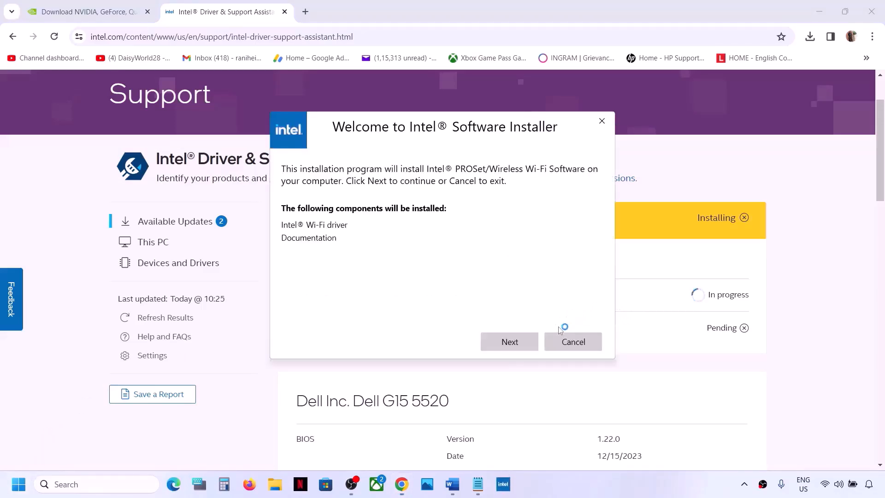
# Agree to the Intel licence terms and install the Intel PROSet/Wireless Wi-Fi Software
pyautogui.click(515, 345)
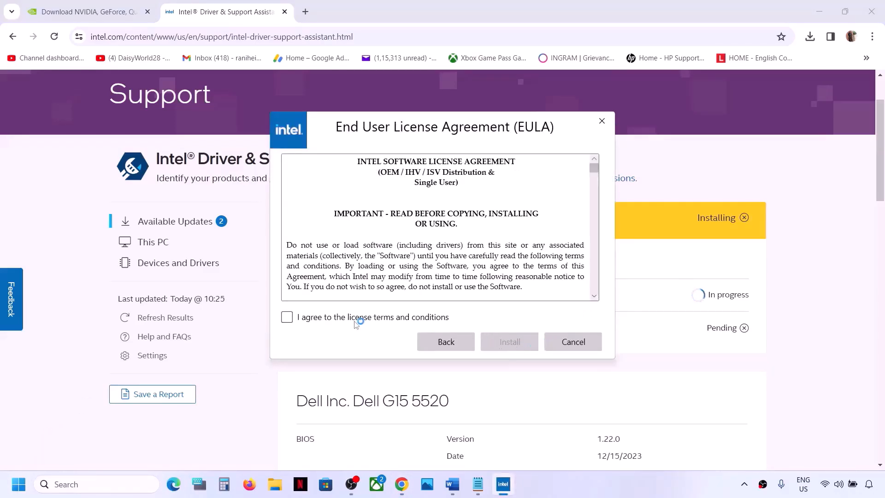
pyautogui.click(358, 318)
pyautogui.click(507, 342)
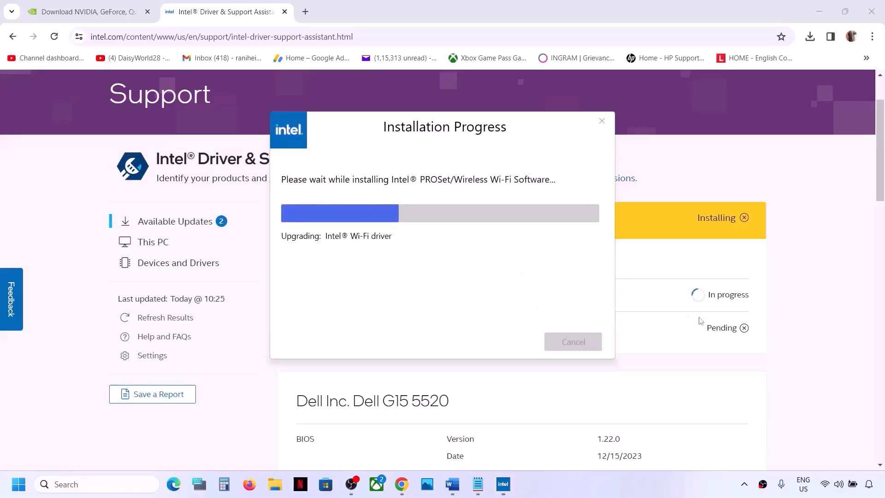
pyautogui.click(798, 333)
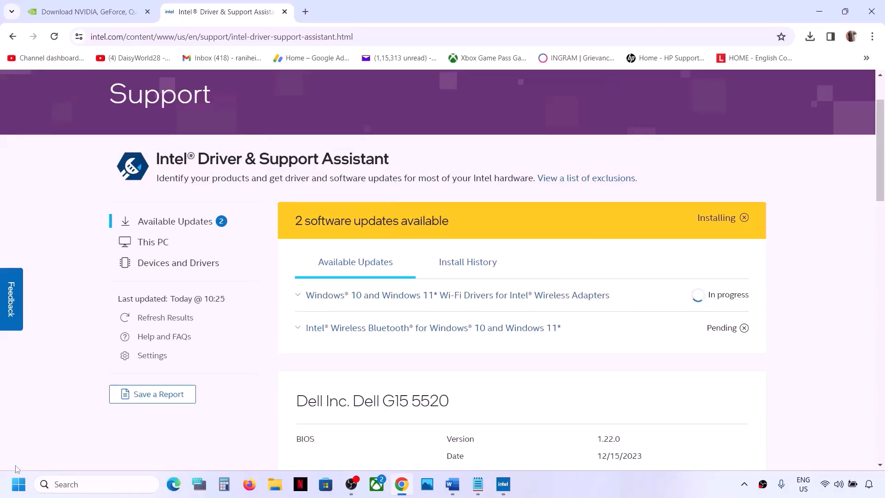
pyautogui.click(19, 484)
pyautogui.click(336, 445)
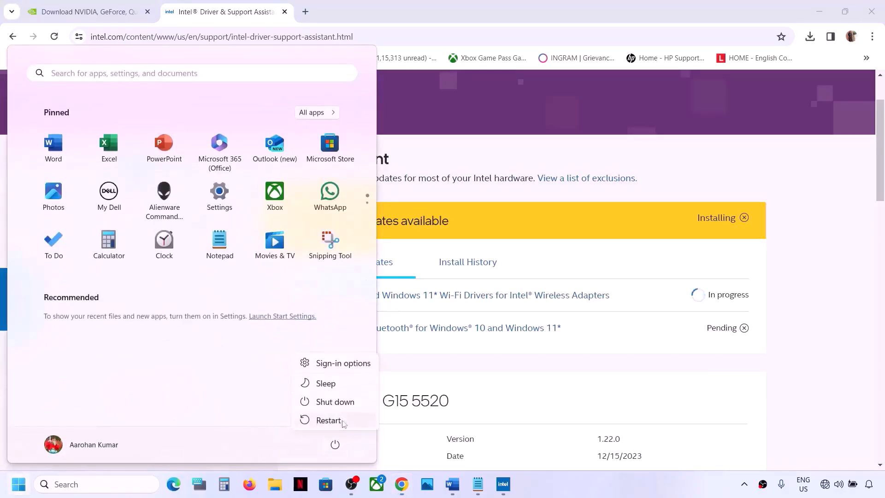
pyautogui.click(723, 378)
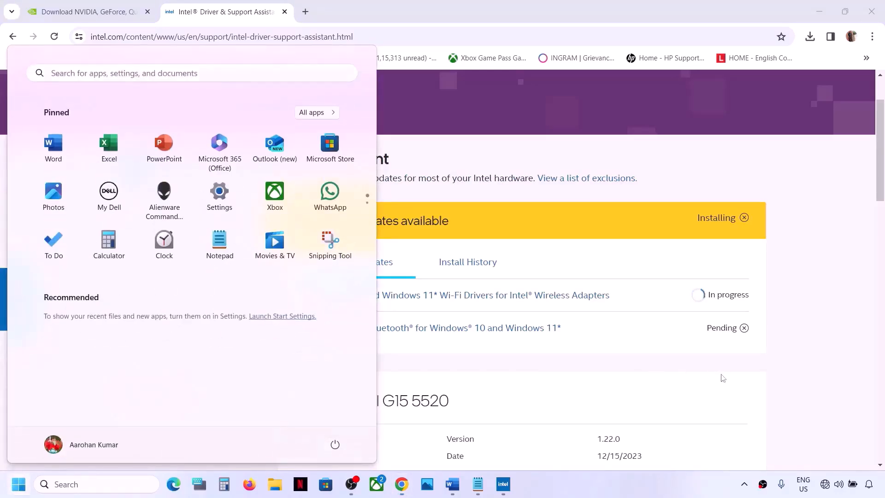
# Switch to the Word document, highlight the Step 5 heading Run SFC & DISM Command, and open Command Prompt as administrator
pyautogui.click(455, 489)
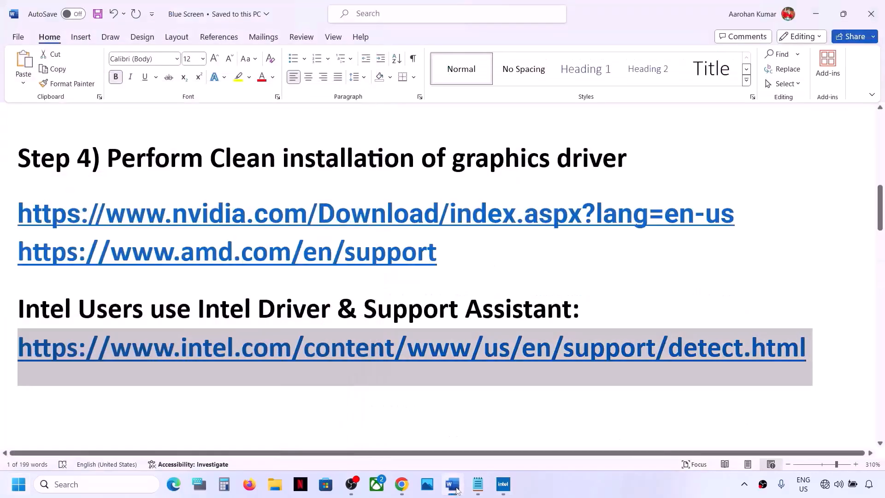
pyautogui.scroll(-3, 302, 308)
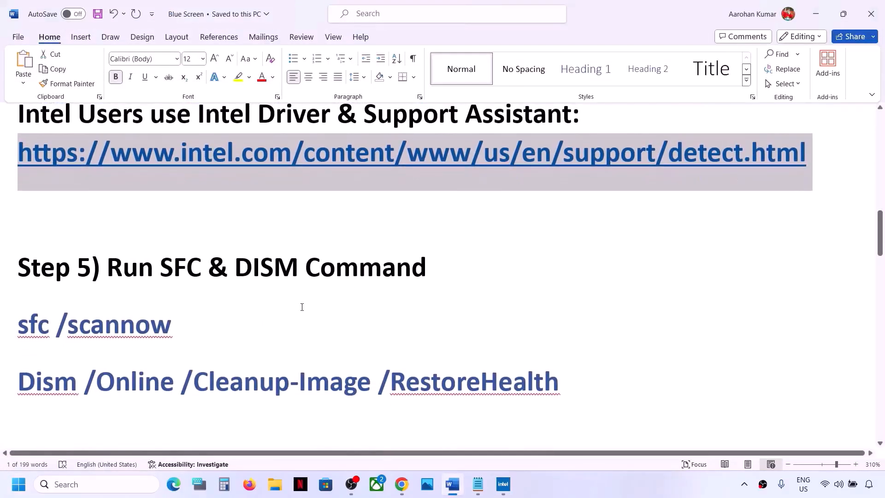
pyautogui.moveTo(121, 260); pyautogui.dragTo(426, 270)
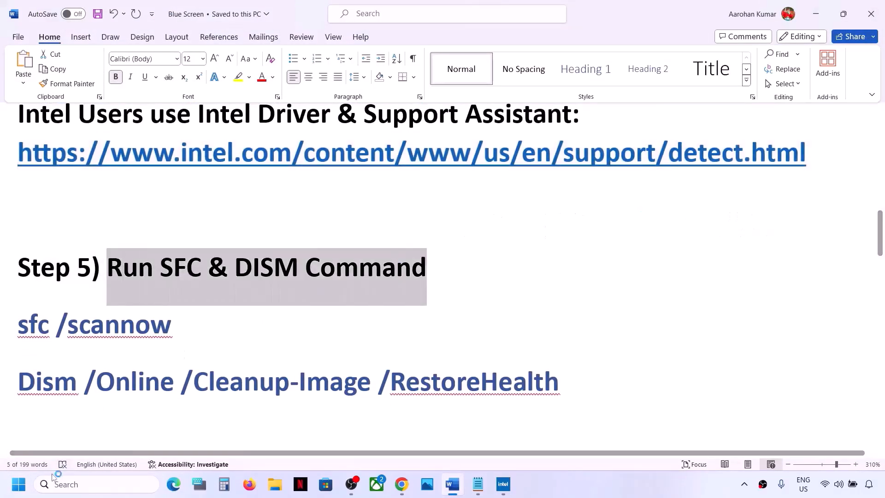
pyautogui.click(69, 483)
pyautogui.write('cmd')
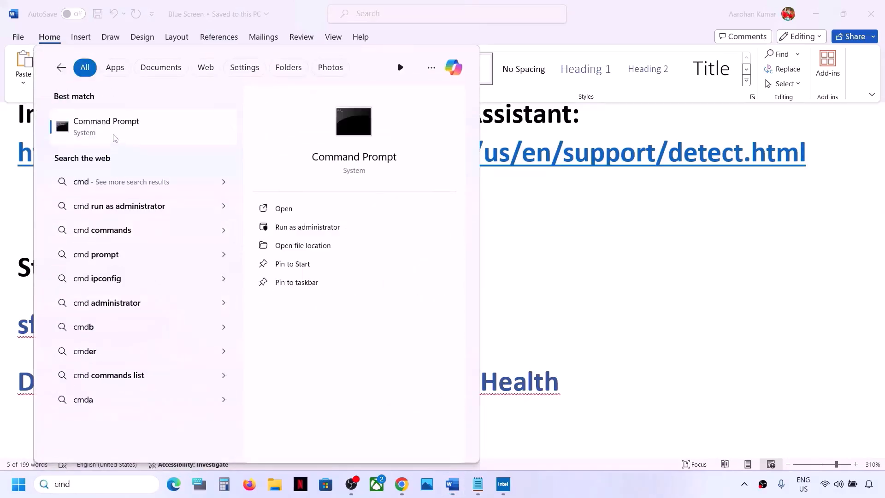
pyautogui.rightClick(115, 138)
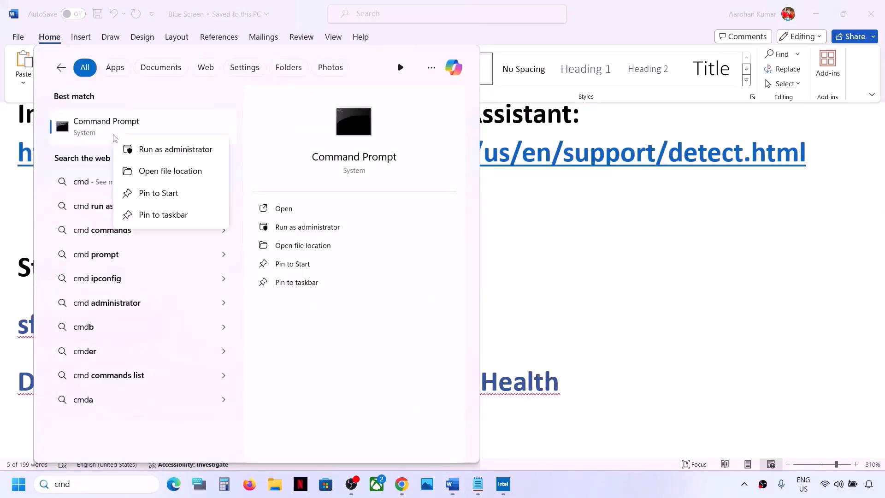
pyautogui.click(155, 150)
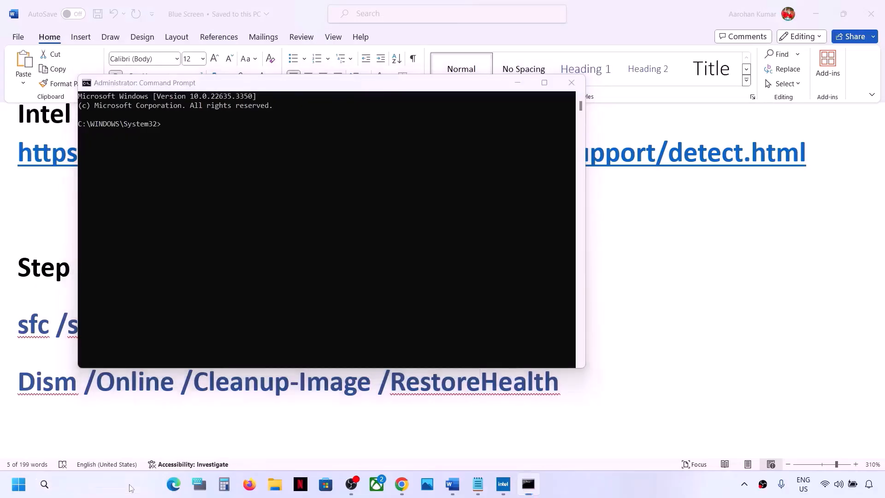
pyautogui.click(131, 487)
pyautogui.write('cmd')
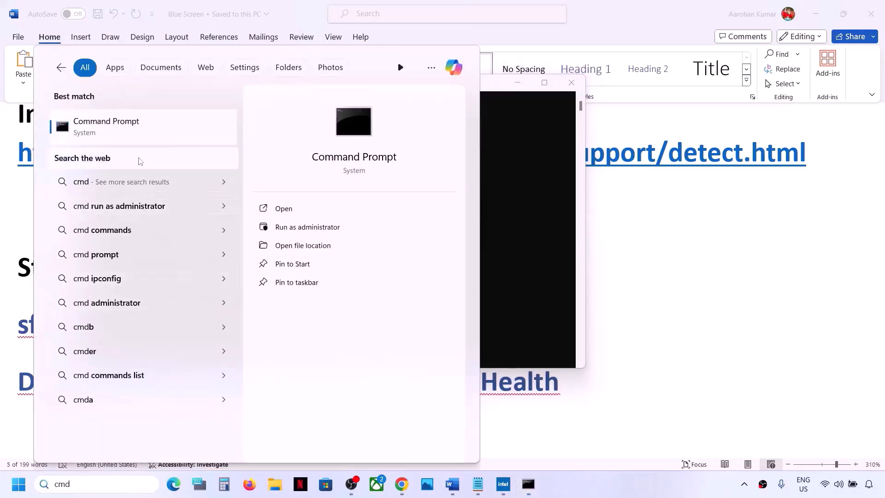
pyautogui.rightClick(138, 137)
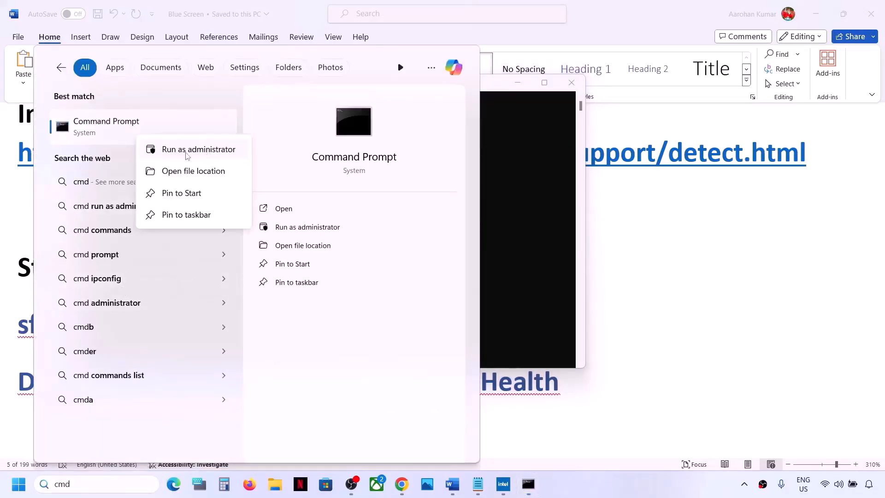
pyautogui.click(535, 206)
pyautogui.click(396, 216)
# Copy the sfc /scannow command from the Word document and run it in the administrator Command Prompt
pyautogui.click(28, 333)
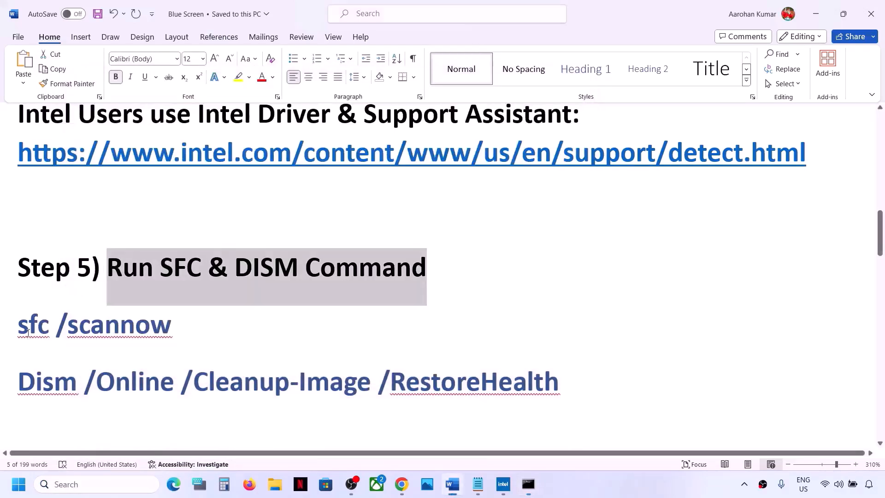
pyautogui.doubleClick(100, 329)
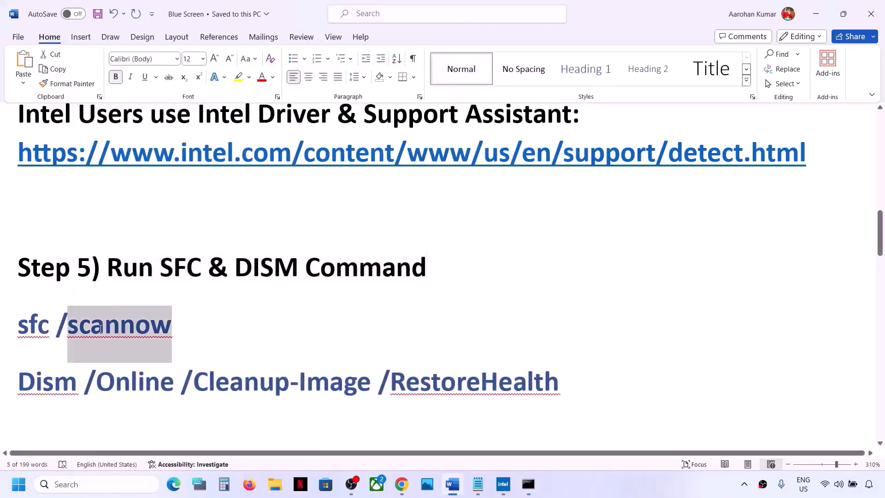
pyautogui.click(183, 321)
pyautogui.moveTo(182, 321); pyautogui.dragTo(25, 313)
pyautogui.press('super+c')
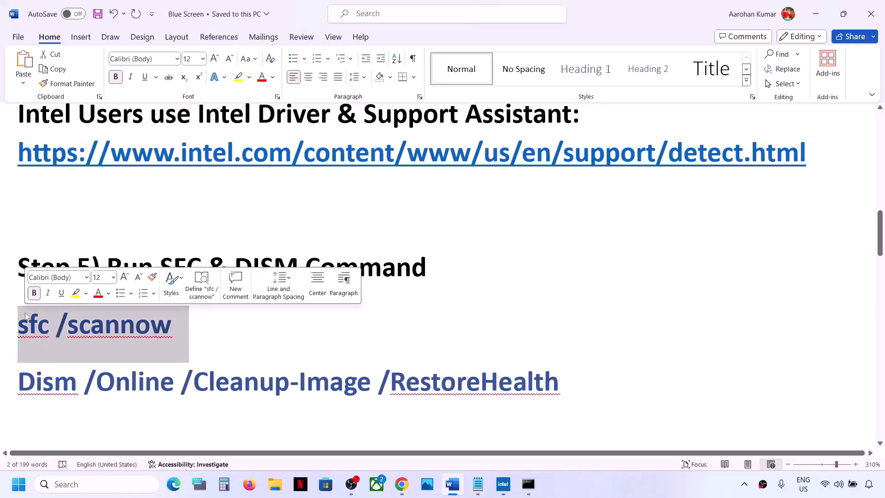
pyautogui.hotkey('alt', 'Tab')
pyautogui.rightClick(302, 180)
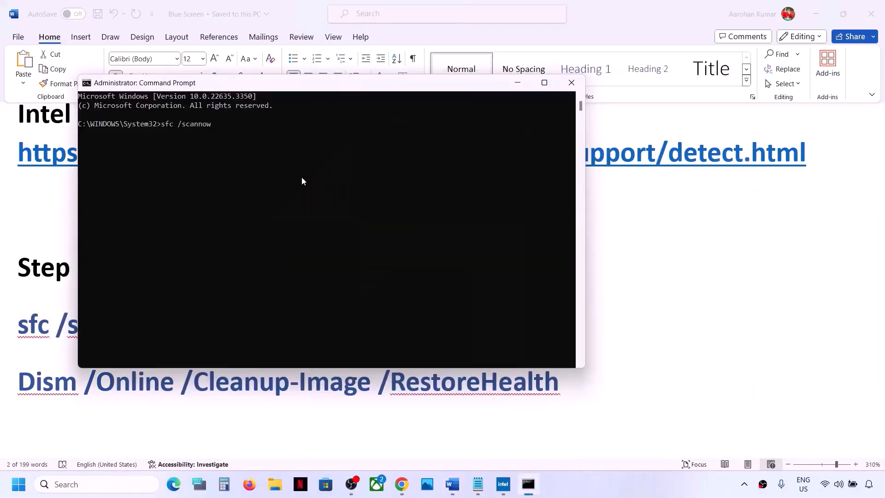
pyautogui.press('Return')
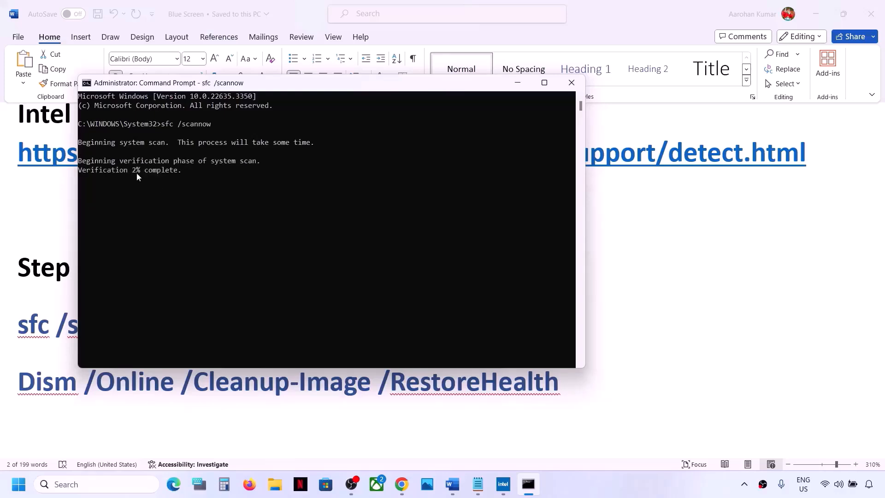
# Copy the command Dism /Online /Cleanup-Image /RestoreHealth from the Word document and check the scan's progress in Command Prompt
pyautogui.hotkey('alt', 'Tab')
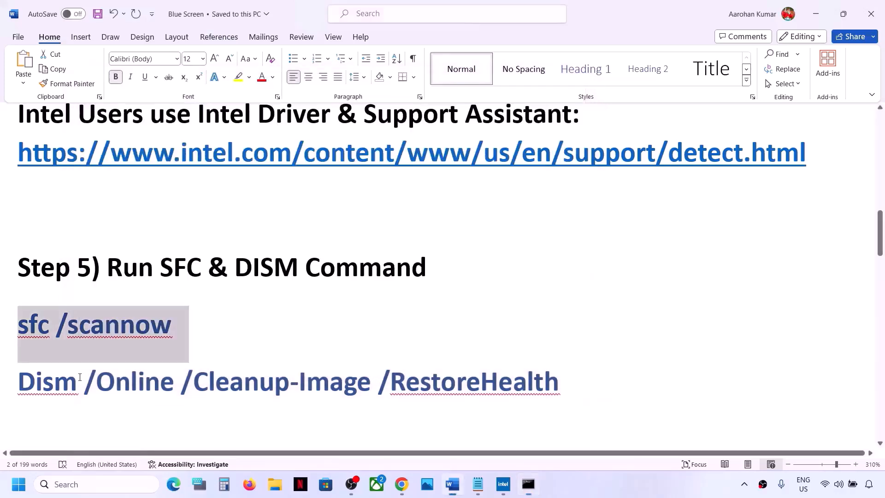
pyautogui.doubleClick(196, 379)
pyautogui.click(196, 379)
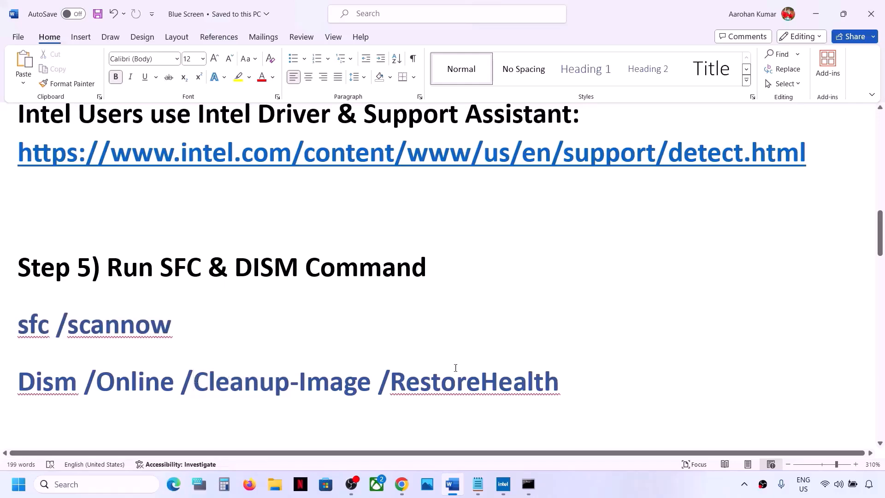
pyautogui.moveTo(579, 376); pyautogui.dragTo(37, 379)
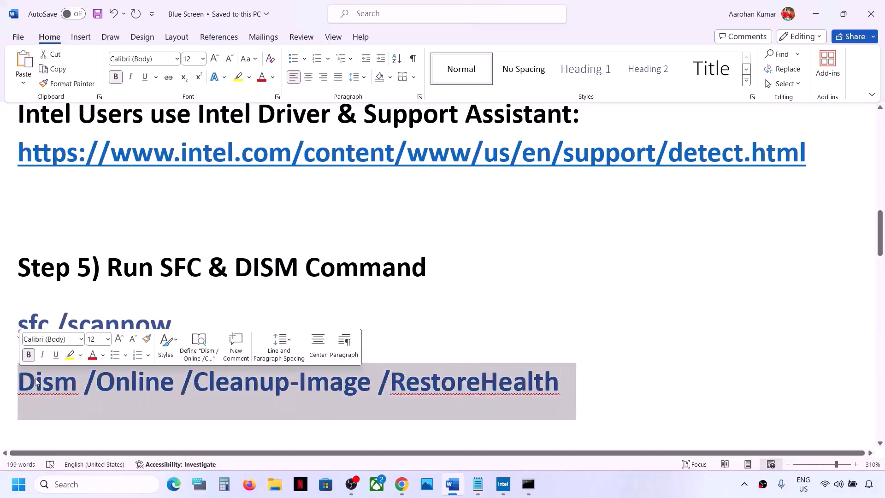
pyautogui.rightClick(37, 379)
pyautogui.click(65, 195)
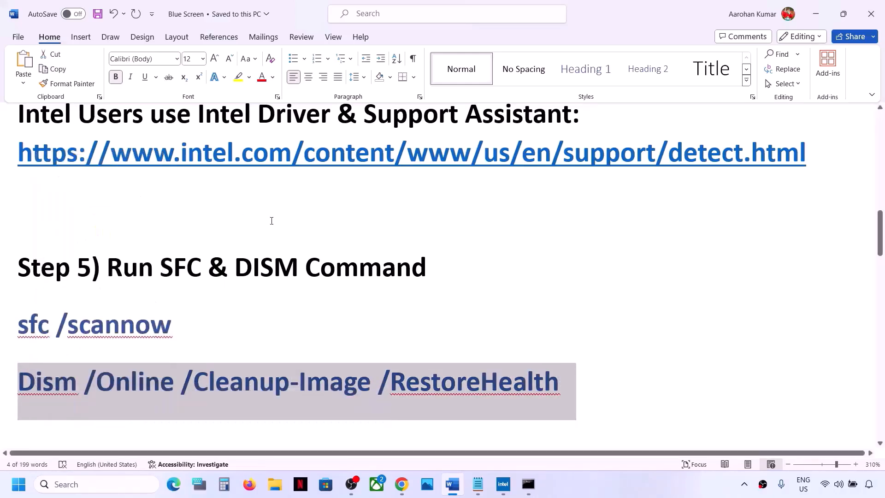
pyautogui.hotkey('alt', 'Tab')
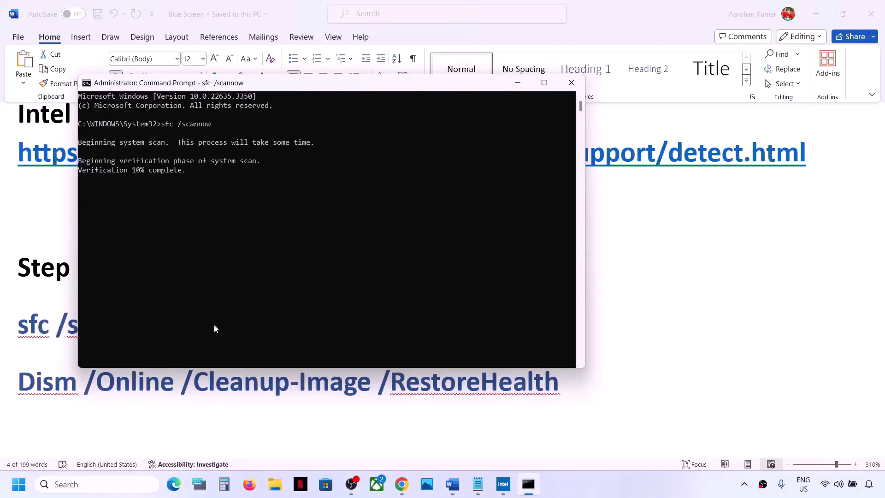
pyautogui.hotkey('alt', 'Tab')
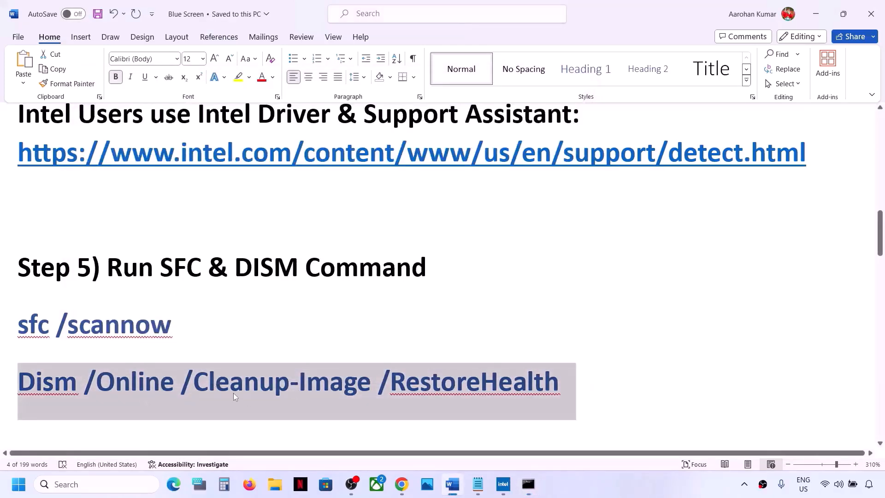
pyautogui.press('super')
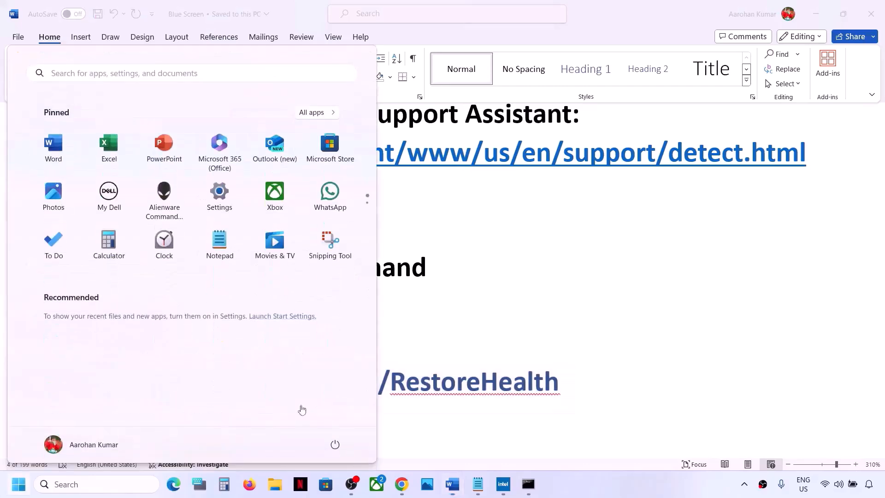
pyautogui.click(335, 444)
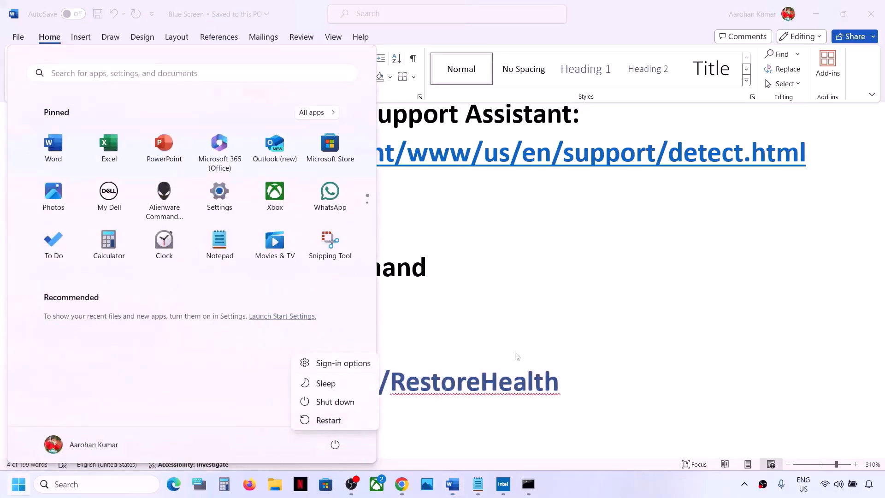
pyautogui.press('Escape')
pyautogui.press('Escape')
# Go to Step 6 in the Word document and highlight its heading text Increase the Virtual Memory
pyautogui.scroll(-3, 488, 346)
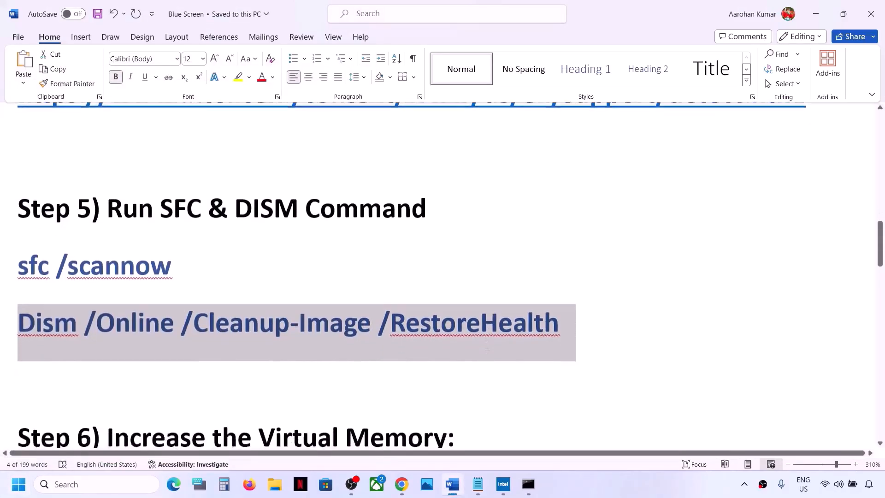
pyautogui.scroll(-1, 487, 346)
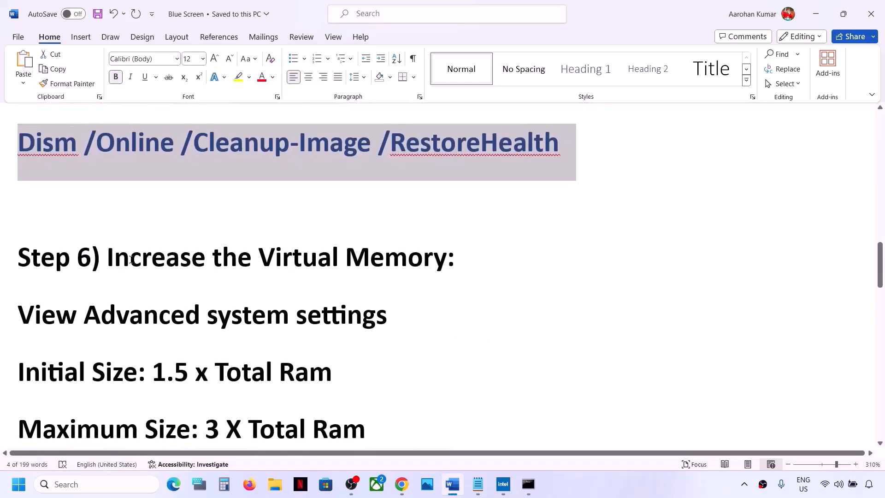
pyautogui.moveTo(131, 259); pyautogui.dragTo(427, 260)
pyautogui.click(657, 488)
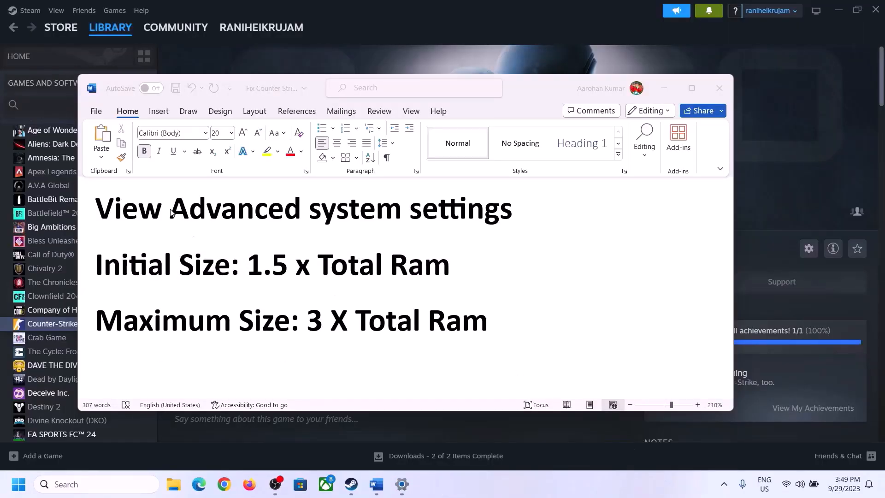
# Copy View Advanced system settings from the Word document and use it in Windows search to open System Properties
pyautogui.click(118, 212)
pyautogui.moveTo(105, 212); pyautogui.dragTo(491, 219)
pyautogui.hotkey('ctrl', 'c')
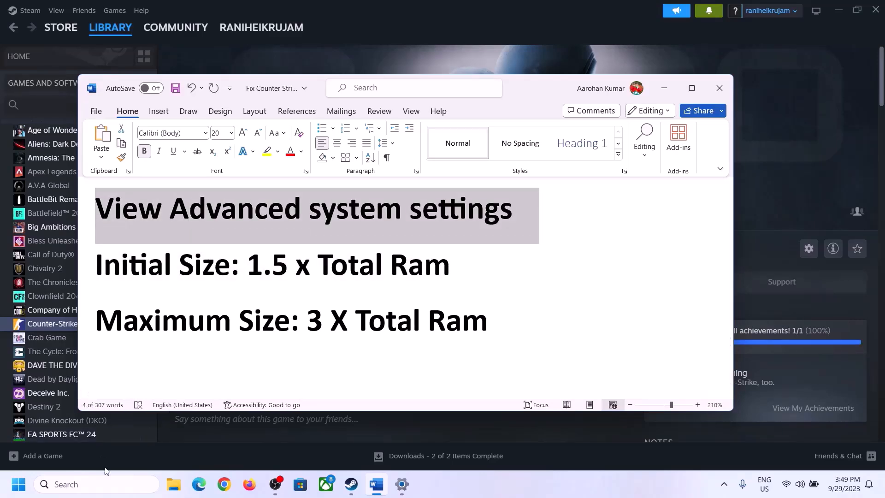
pyautogui.click(105, 484)
pyautogui.hotkey('ctrl', 'v')
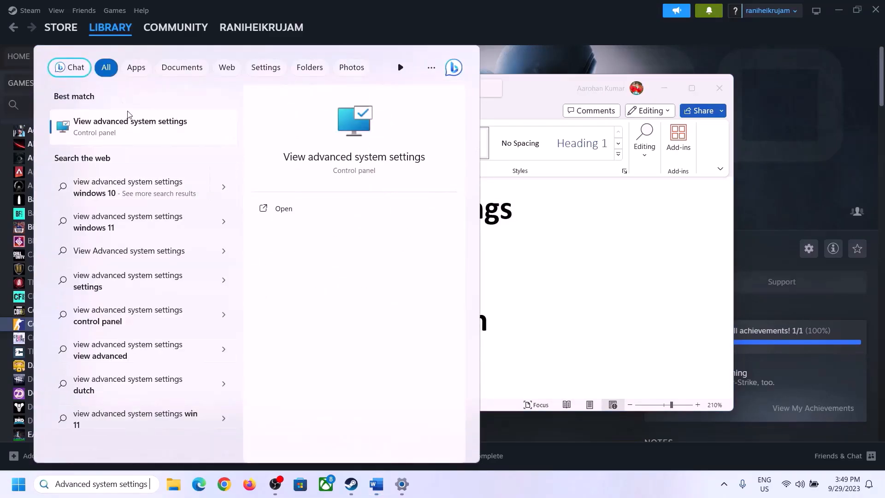
pyautogui.click(124, 133)
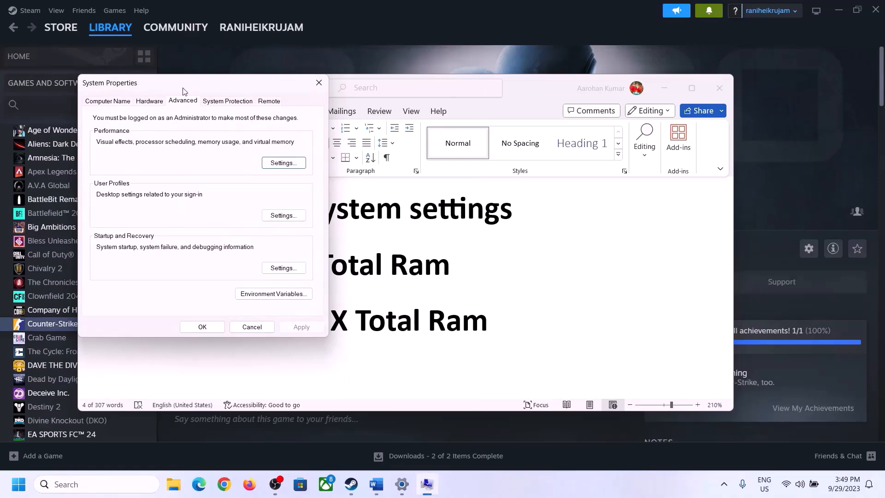
# Open the virtual memory settings from Performance Options, disable automatic paging file management and choose Custom size for drive C:
pyautogui.moveTo(184, 91); pyautogui.dragTo(396, 162)
pyautogui.click(490, 234)
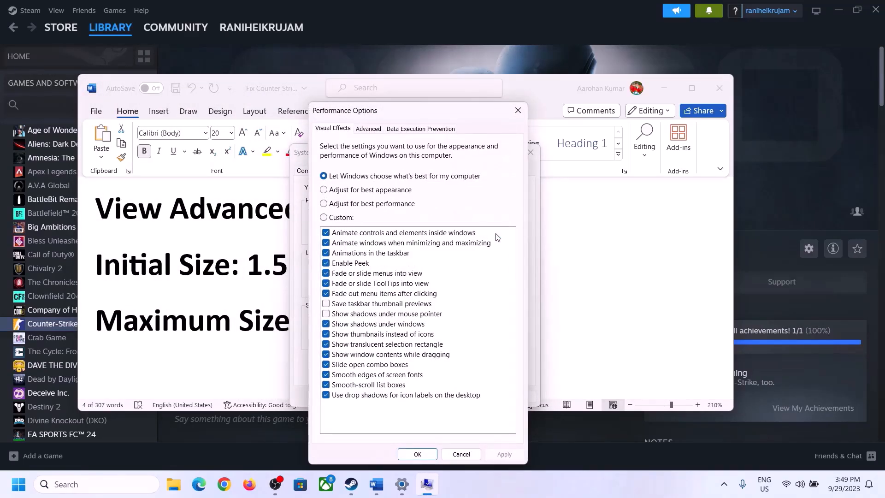
pyautogui.click(371, 130)
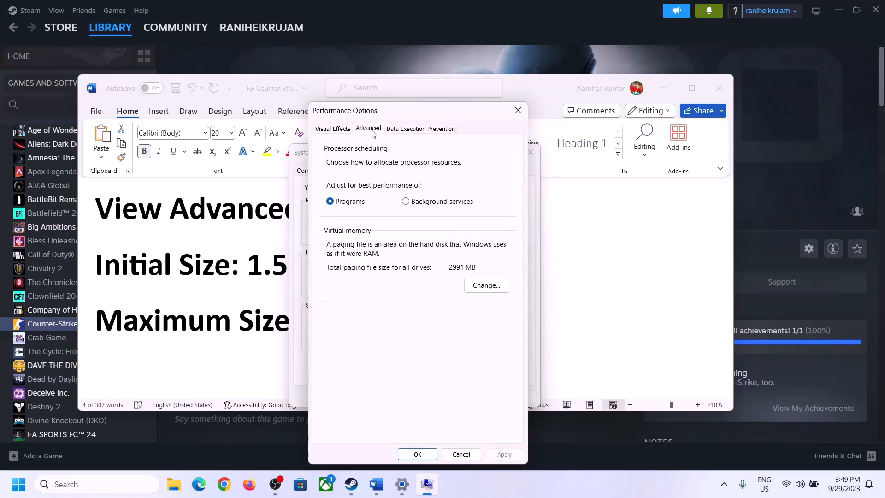
pyautogui.click(490, 287)
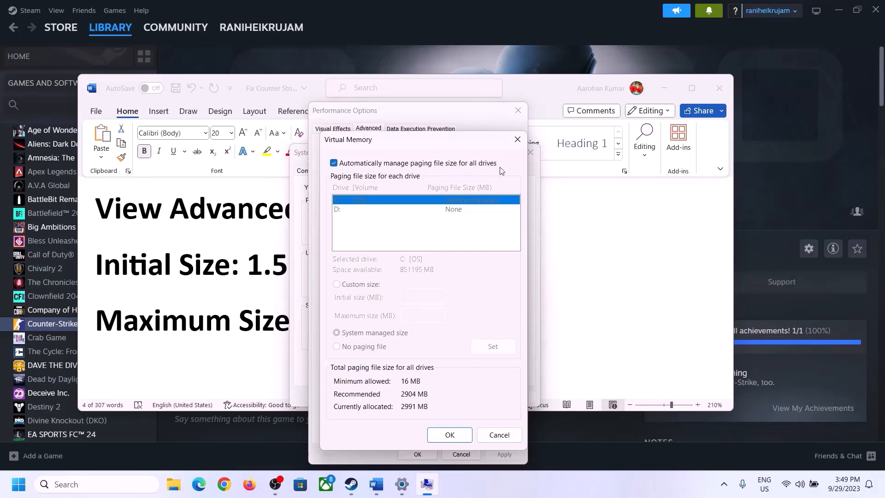
pyautogui.click(333, 163)
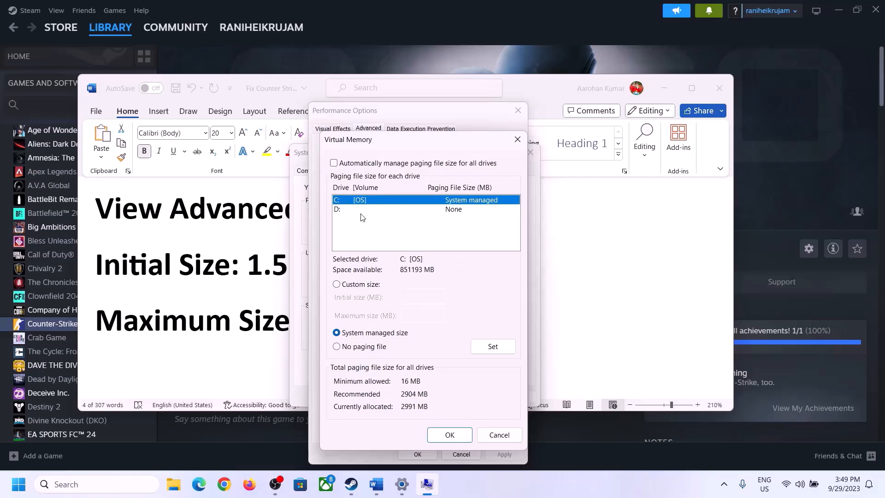
pyautogui.click(337, 284)
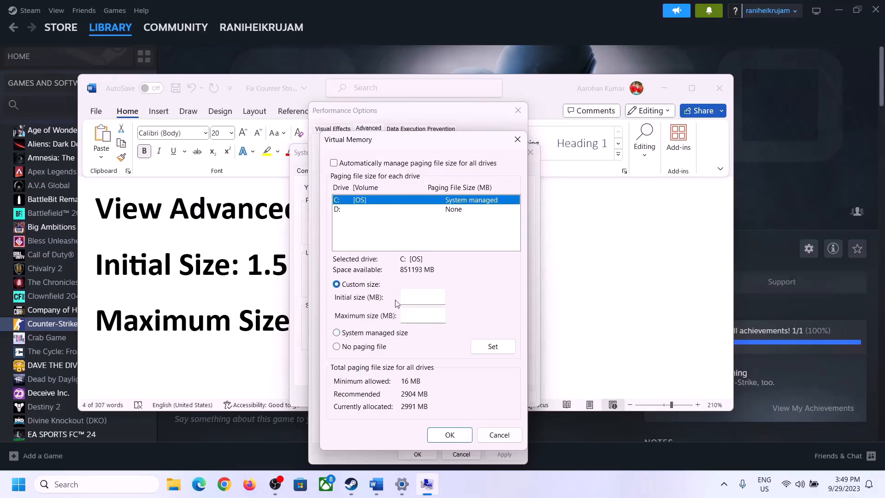
# Highlight 1.5 x Total Ram in the Word document and look up the installed RAM on the Settings About page
pyautogui.click(241, 276)
pyautogui.moveTo(246, 272); pyautogui.dragTo(411, 276)
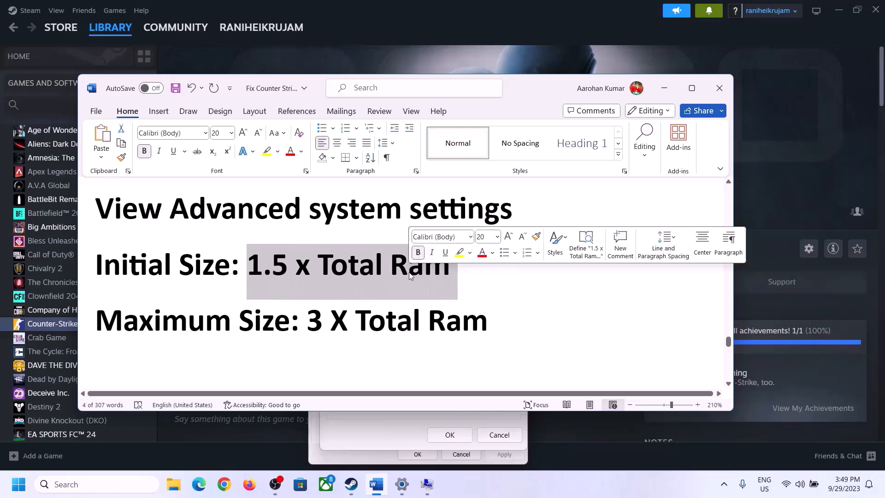
pyautogui.click(402, 486)
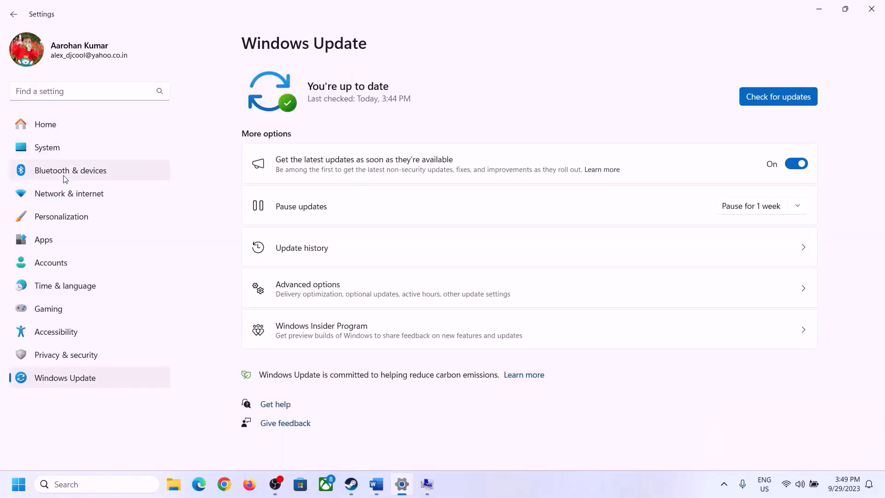
pyautogui.click(40, 152)
pyautogui.scroll(-8, 320, 320)
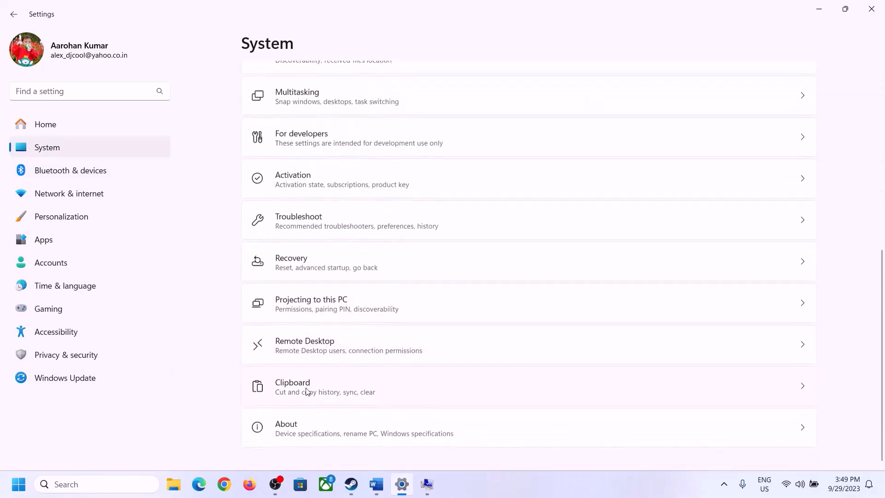
pyautogui.click(291, 433)
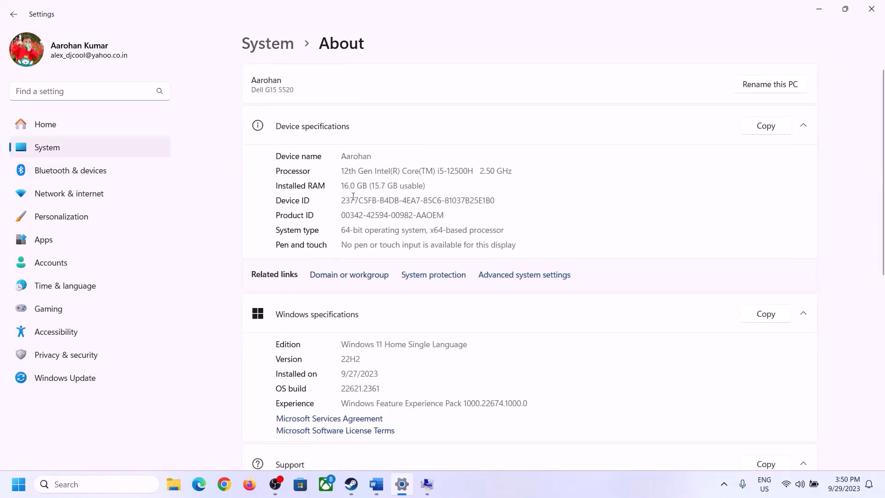
pyautogui.moveTo(348, 184); pyautogui.dragTo(337, 188)
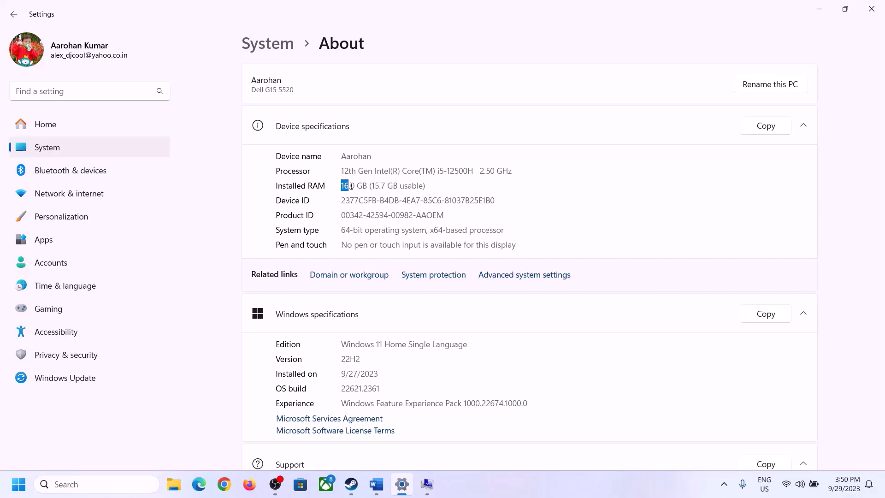
pyautogui.click(348, 185)
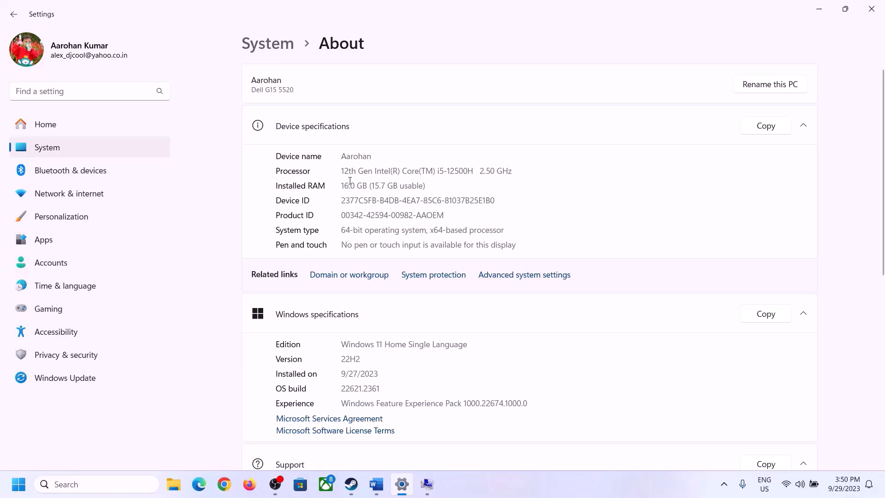
pyautogui.moveTo(349, 184); pyautogui.dragTo(337, 184)
# Launch Calculator with the Run command calc and place its window beside the Virtual Memory dialog
pyautogui.click(427, 484)
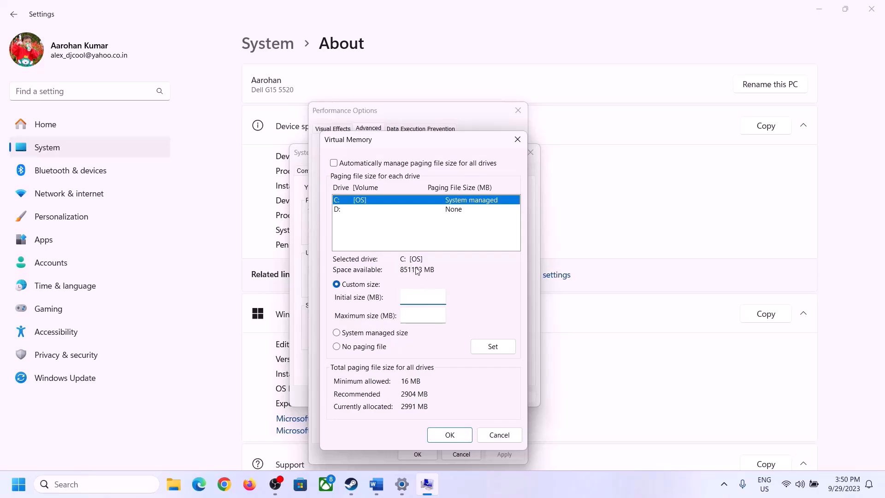
pyautogui.moveTo(401, 484)
pyautogui.click(399, 429)
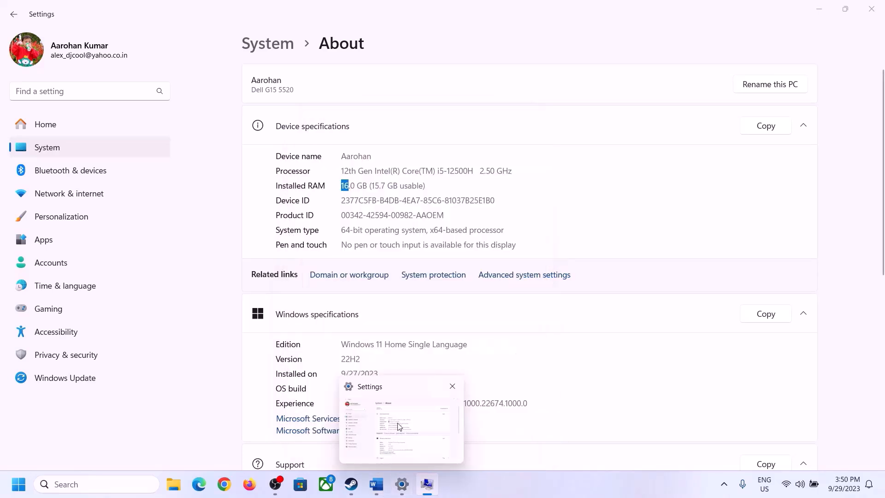
pyautogui.press('super+r')
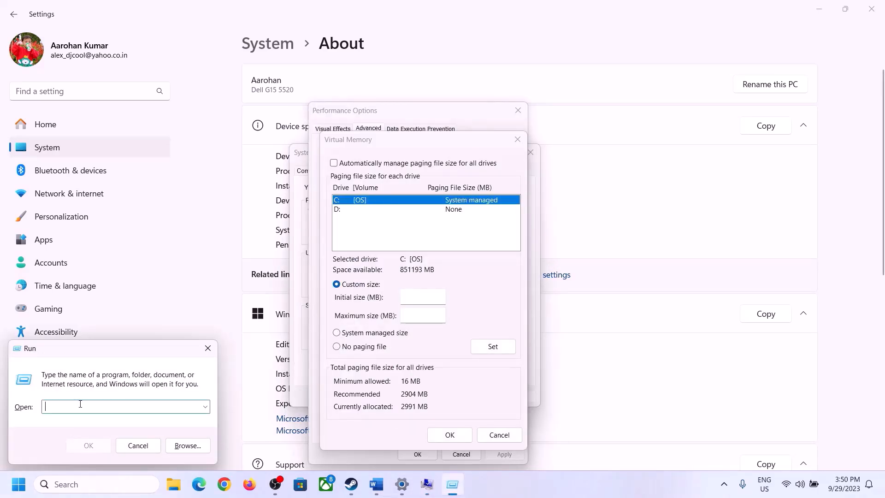
pyautogui.write('calc')
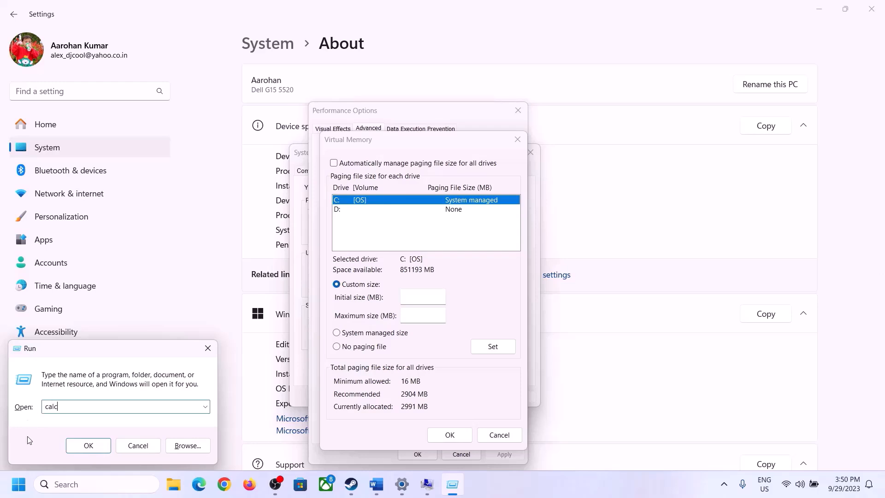
pyautogui.click(84, 446)
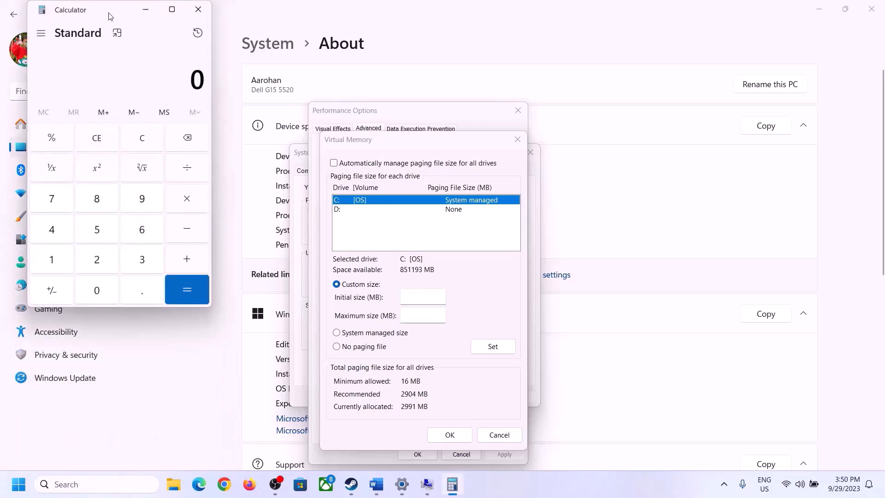
pyautogui.moveTo(110, 16); pyautogui.dragTo(646, 150)
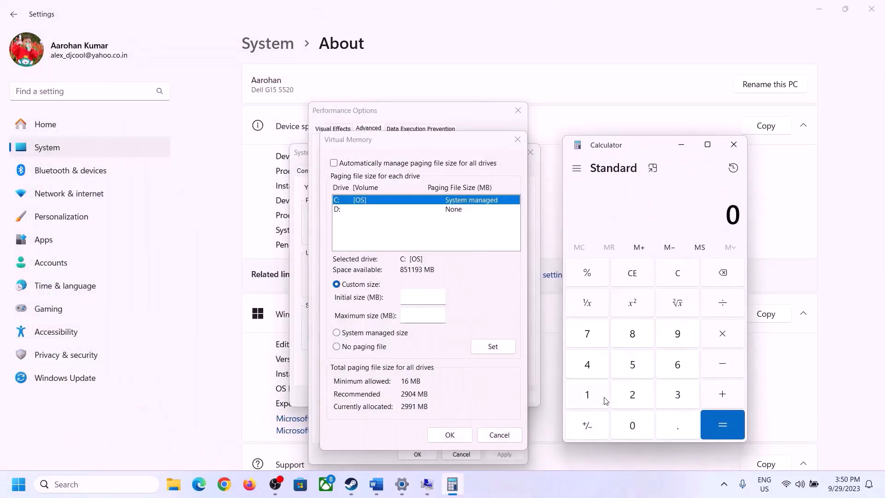
# Check the Initial Size formula in the Word document and multiply 16 by 1024 in Calculator
pyautogui.click(316, 407)
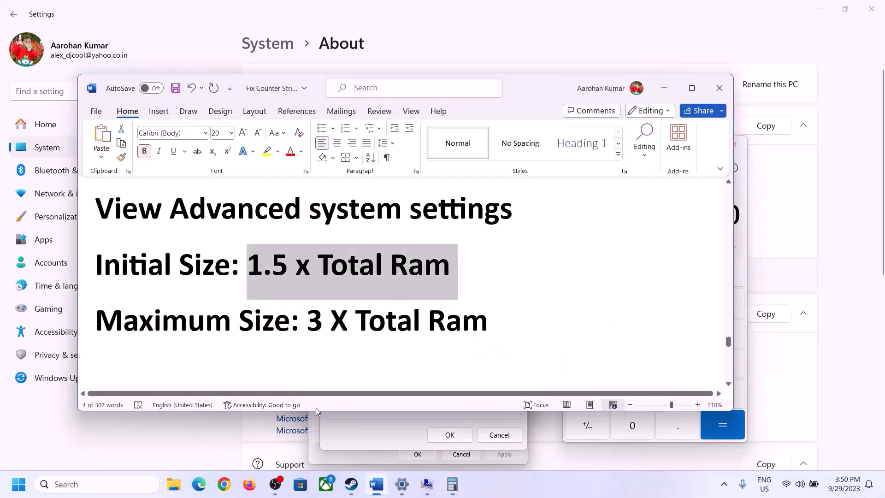
pyautogui.click(453, 486)
pyautogui.click(590, 398)
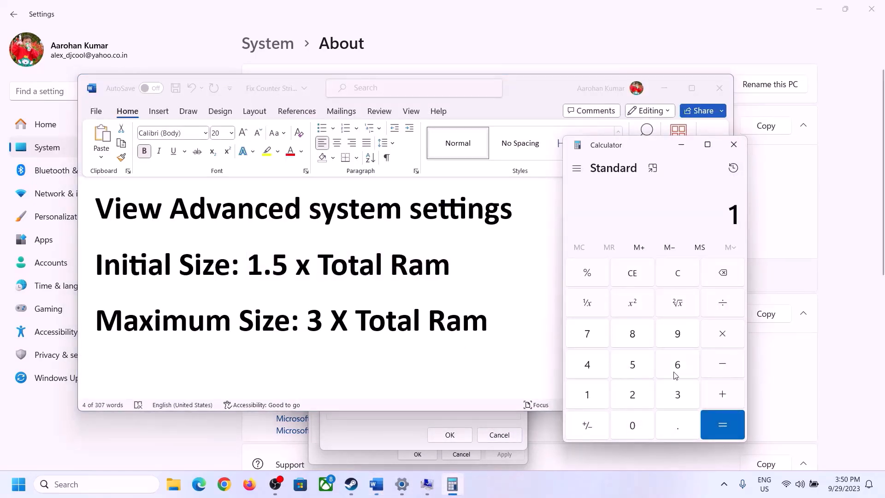
pyautogui.click(674, 372)
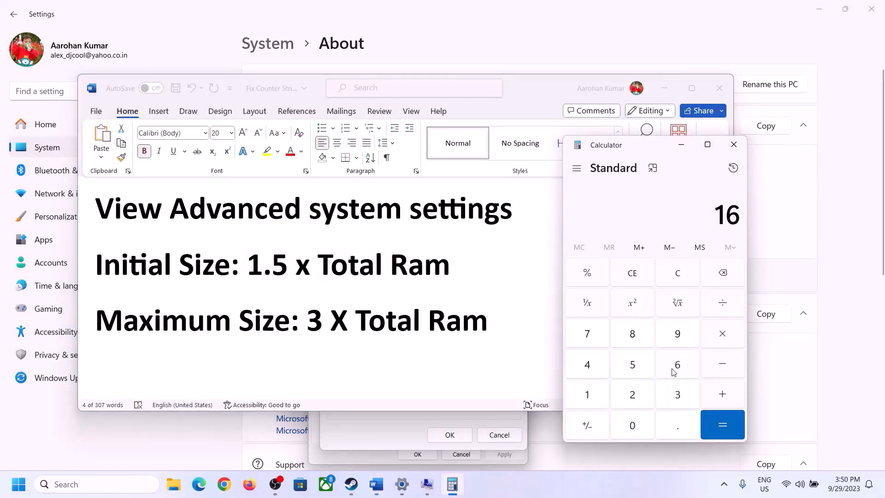
pyautogui.click(680, 282)
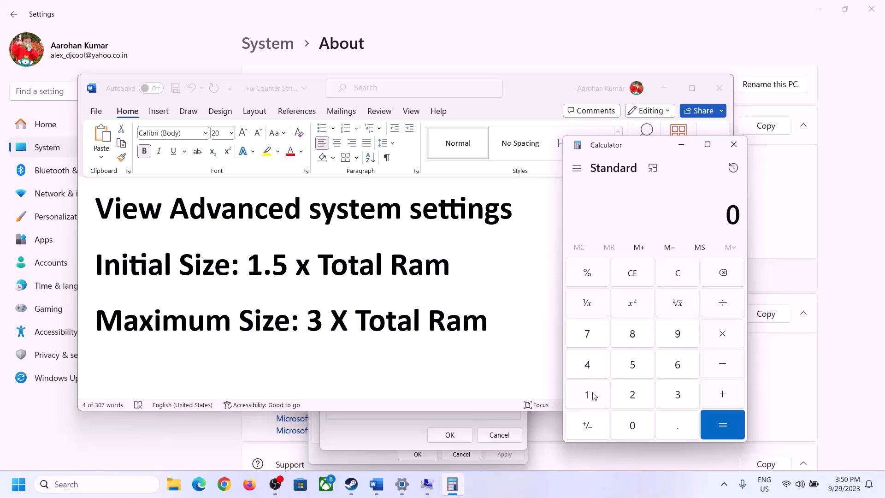
pyautogui.click(595, 397)
pyautogui.click(664, 371)
pyautogui.click(721, 342)
pyautogui.click(587, 397)
pyautogui.click(632, 428)
pyautogui.click(622, 392)
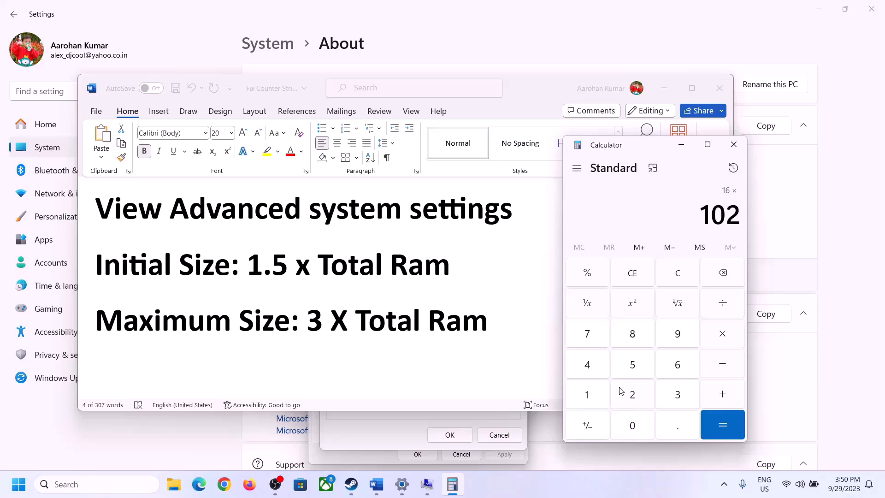
pyautogui.click(594, 370)
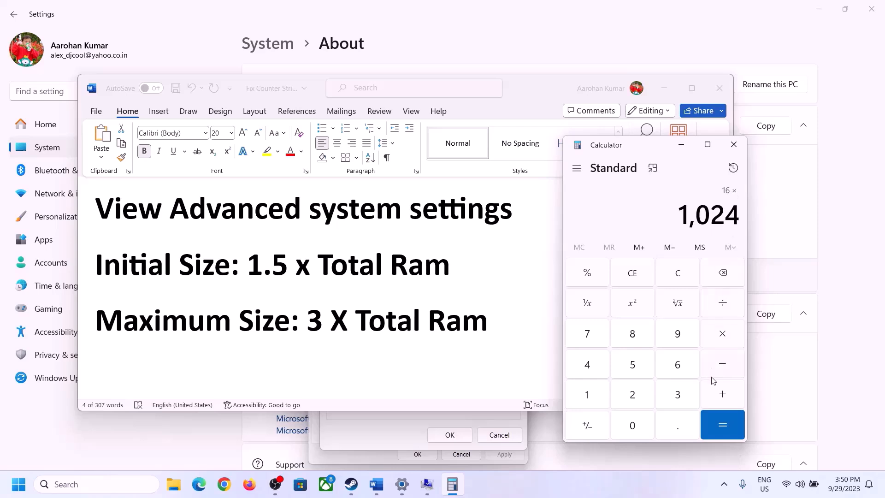
pyautogui.click(722, 425)
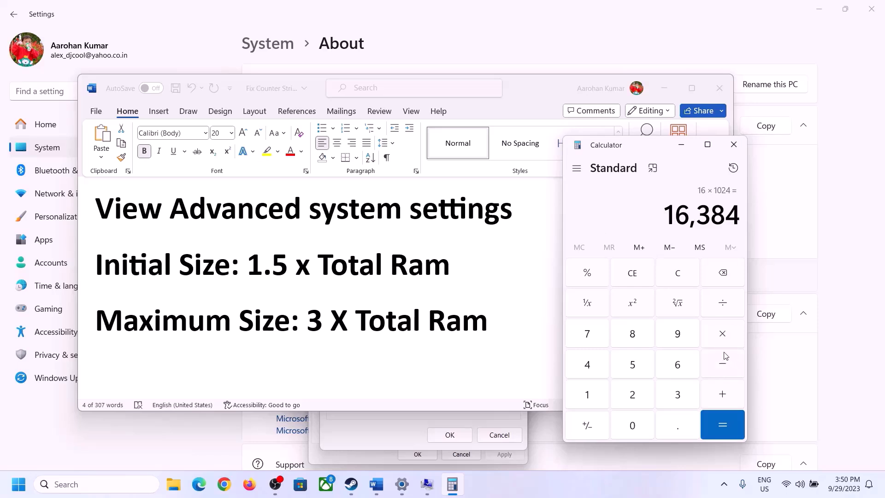
# Multiply the RAM amount in megabytes by 1.5 in Calculator for the initial size
pyautogui.click(722, 334)
pyautogui.click(589, 395)
pyautogui.click(674, 426)
pyautogui.click(638, 369)
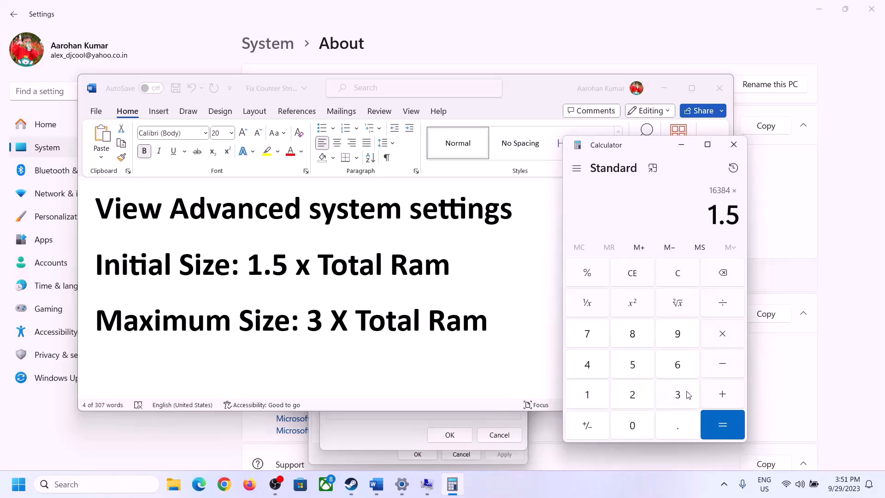
pyautogui.click(722, 424)
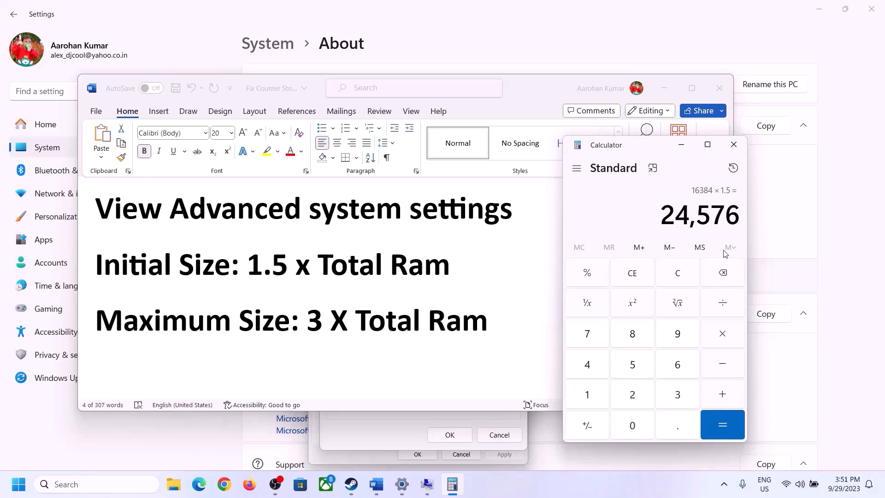
# Set the initial paging file size for drive C: to 24576 MB in the Virtual Memory dialog
pyautogui.click(402, 421)
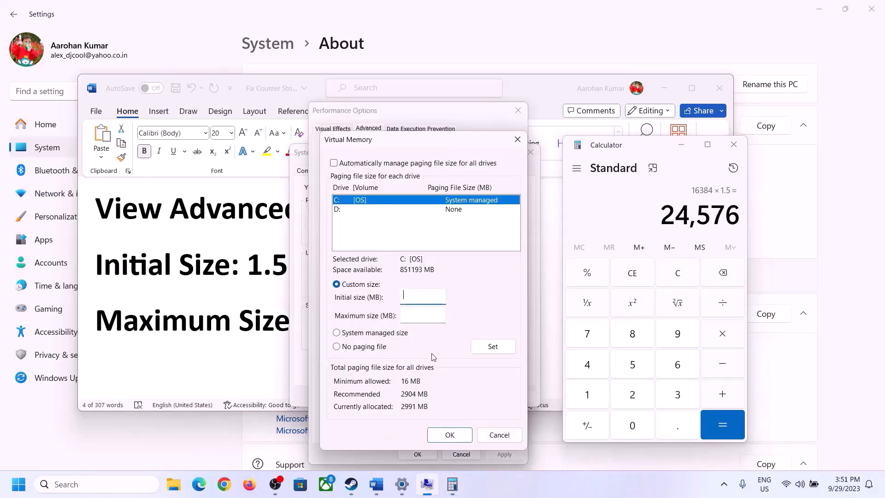
pyautogui.write('24576')
pyautogui.click(444, 314)
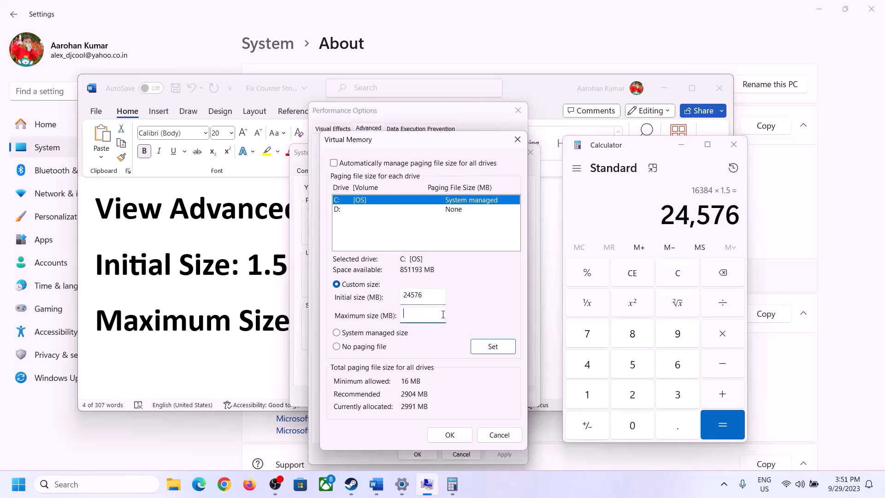
# Check the Maximum Size formula in Word and the installed RAM in Settings, with Calculator cleared
pyautogui.click(263, 324)
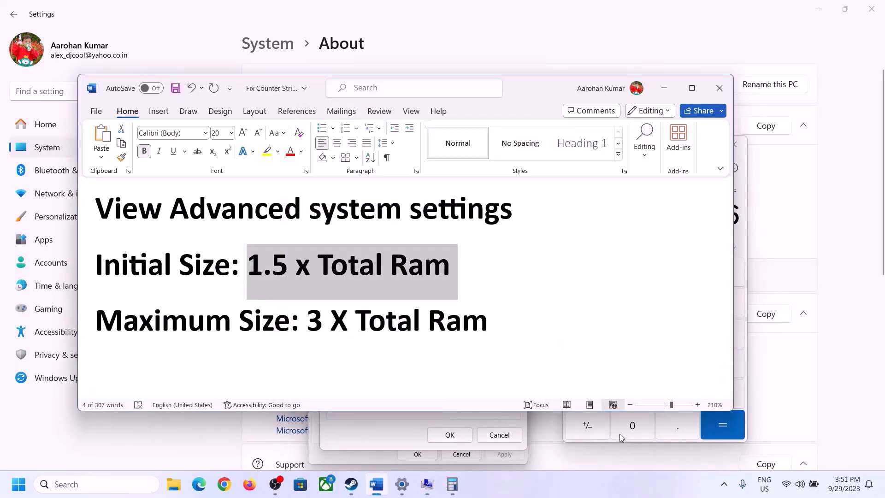
pyautogui.click(743, 239)
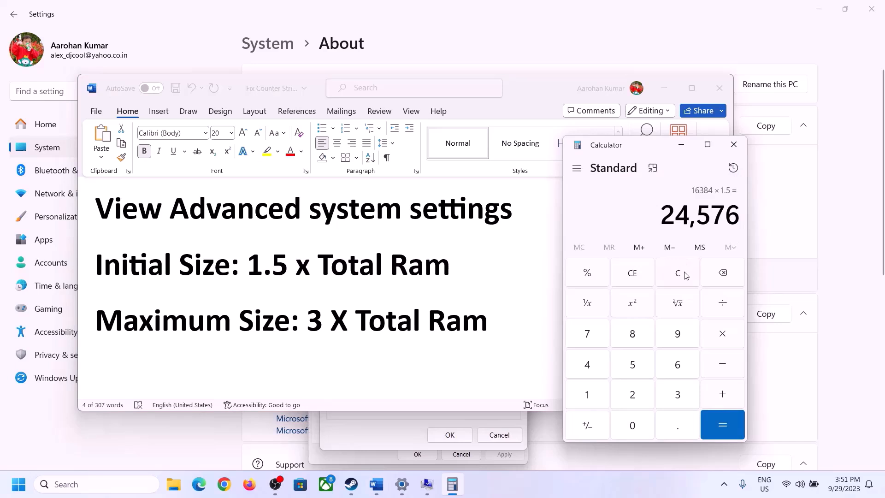
pyautogui.click(677, 276)
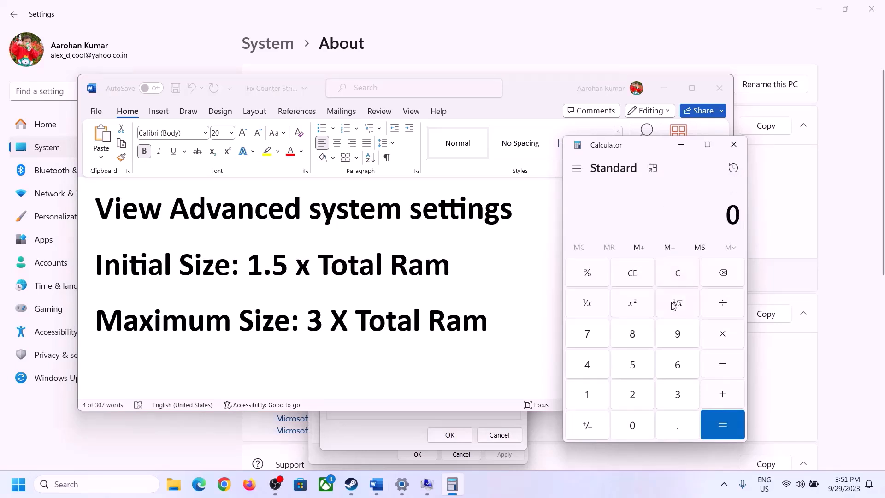
pyautogui.click(402, 484)
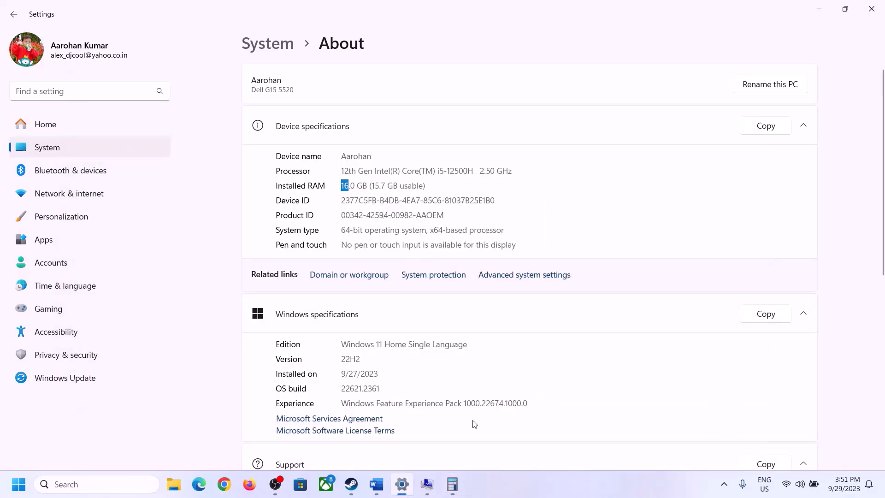
pyautogui.click(453, 484)
# Convert the 16 GB of installed RAM to megabytes again by calculating 16 × 1024 in Calculator
pyautogui.click(595, 391)
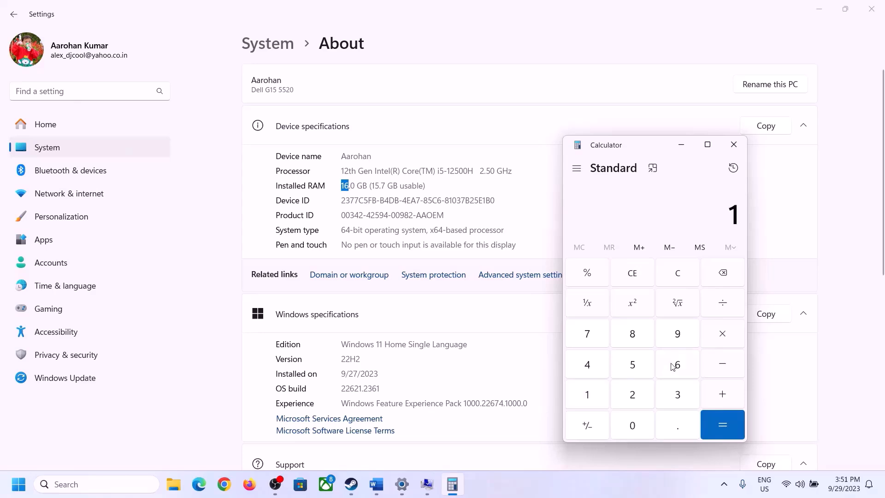
pyautogui.click(672, 367)
pyautogui.click(716, 333)
pyautogui.click(593, 390)
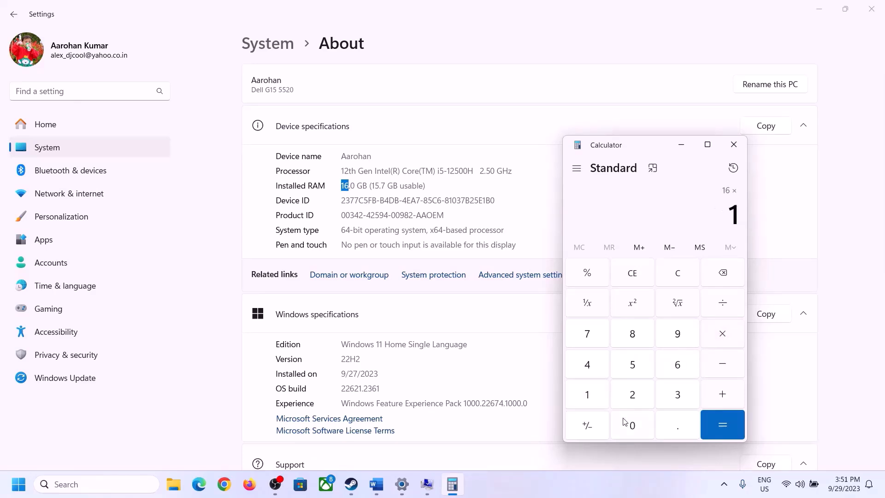
pyautogui.click(626, 423)
pyautogui.click(633, 394)
pyautogui.click(589, 366)
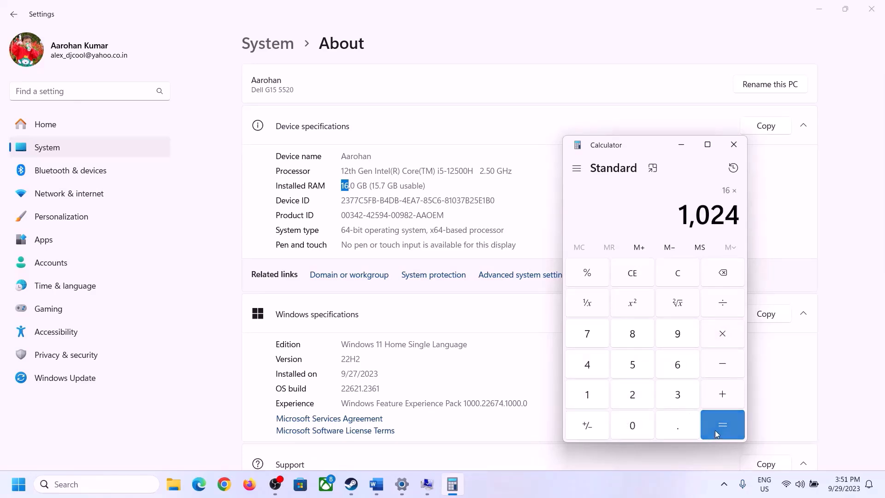
pyautogui.click(715, 430)
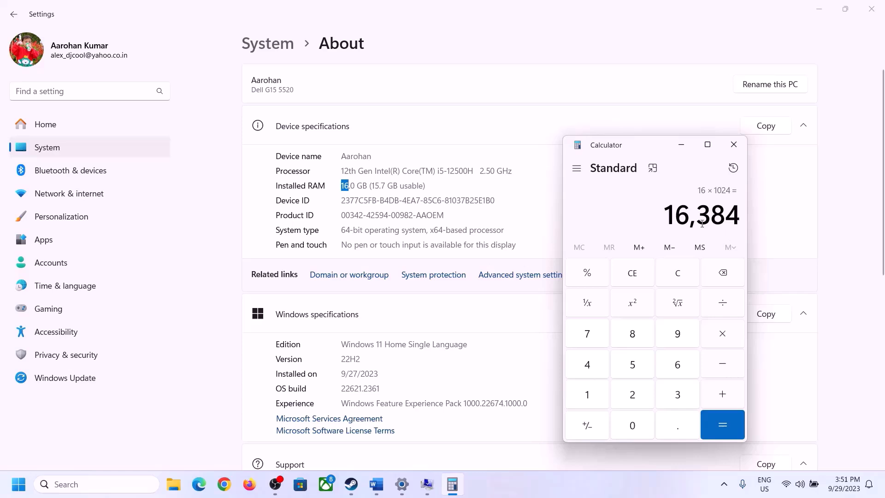
# Review the 3 X Total Ram formula in Word and multiply the converted RAM amount by 3 in Calculator
pyautogui.click(377, 484)
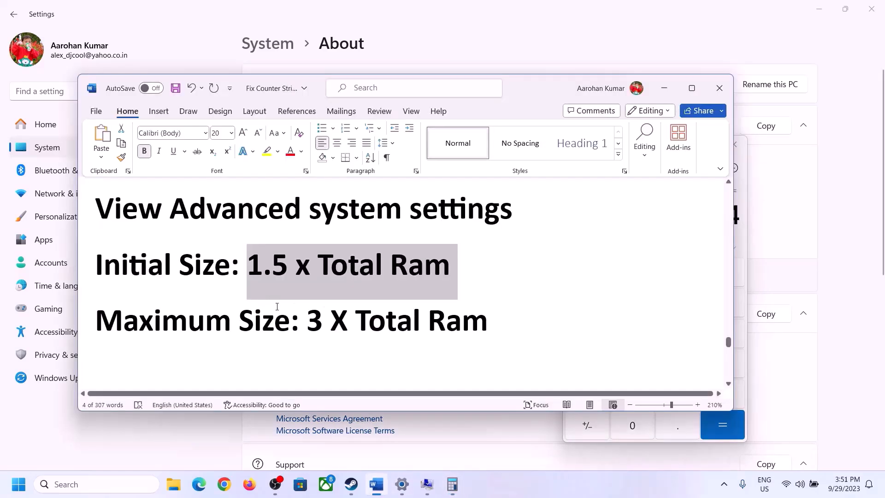
pyautogui.click(452, 484)
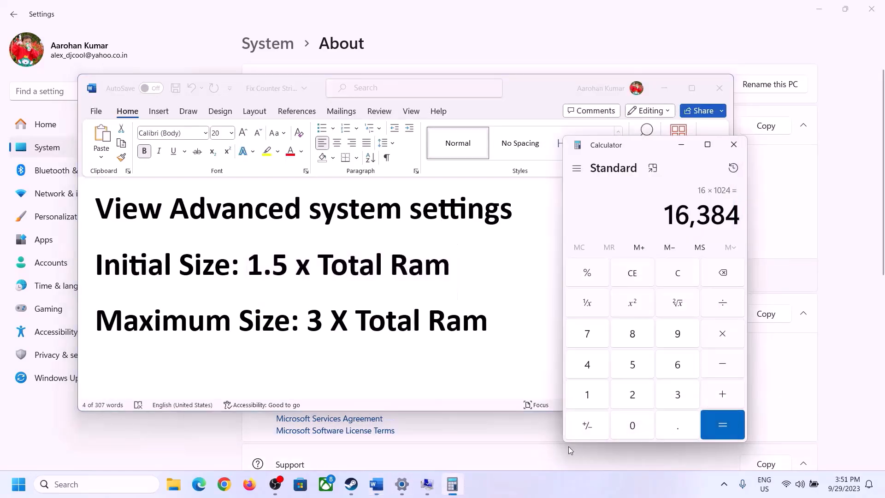
pyautogui.click(722, 337)
pyautogui.click(665, 400)
pyautogui.click(729, 423)
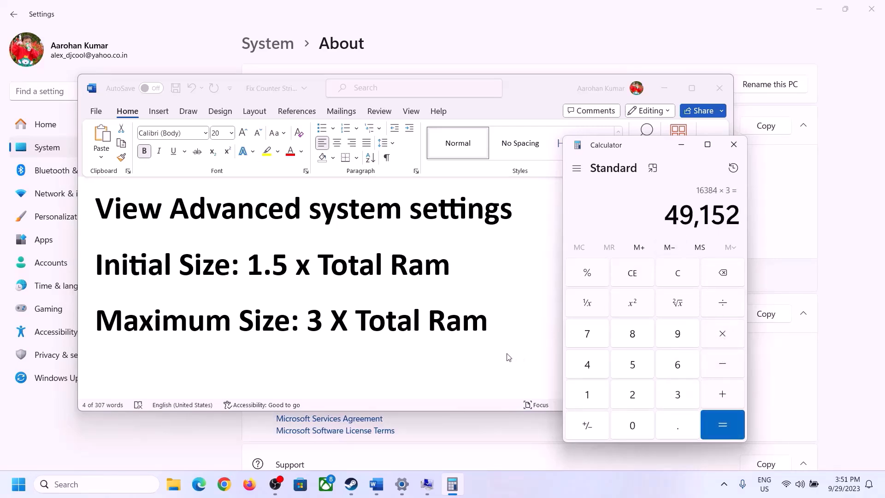
# Set the maximum paging file size for drive C: to 49152 MB and apply the custom size
pyautogui.click(427, 486)
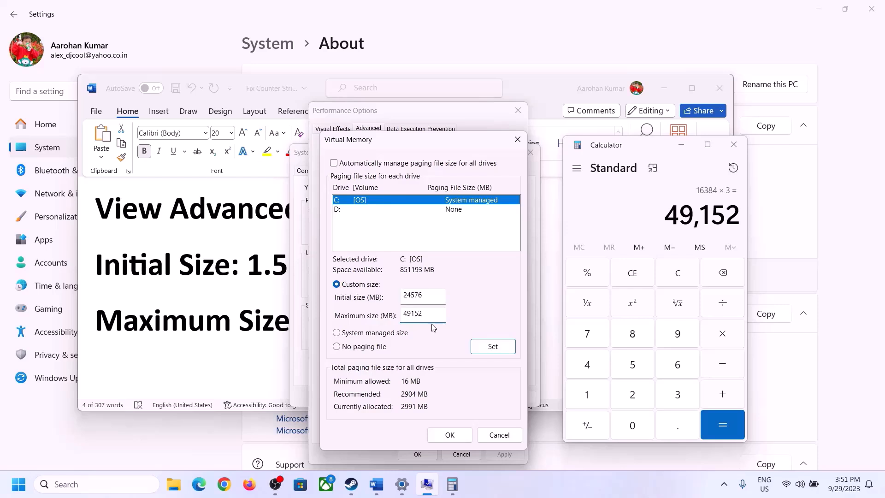
pyautogui.click(492, 349)
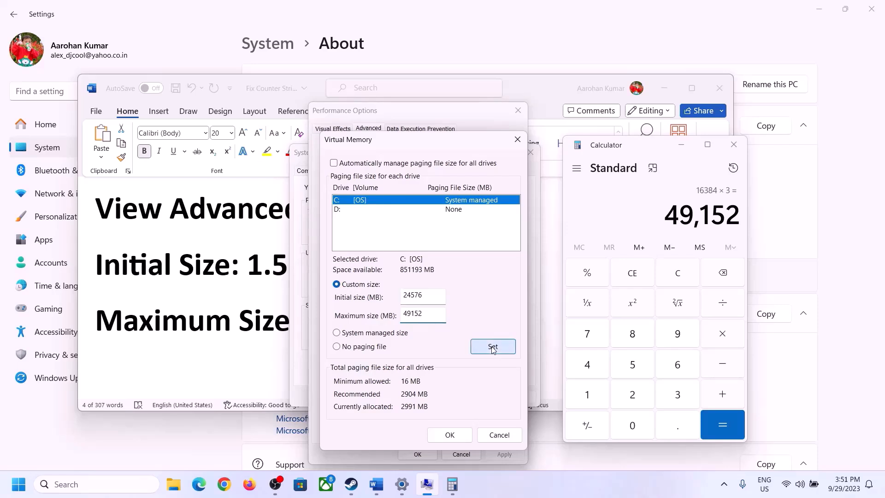
# Confirm the custom paging file settings, close Performance Options and System Properties, and dismiss the restart prompt without restarting
pyautogui.click(454, 438)
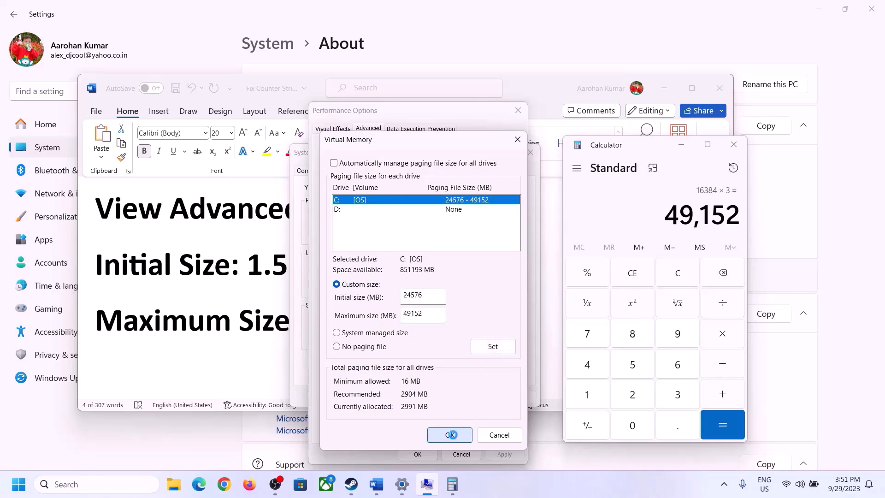
pyautogui.click(544, 288)
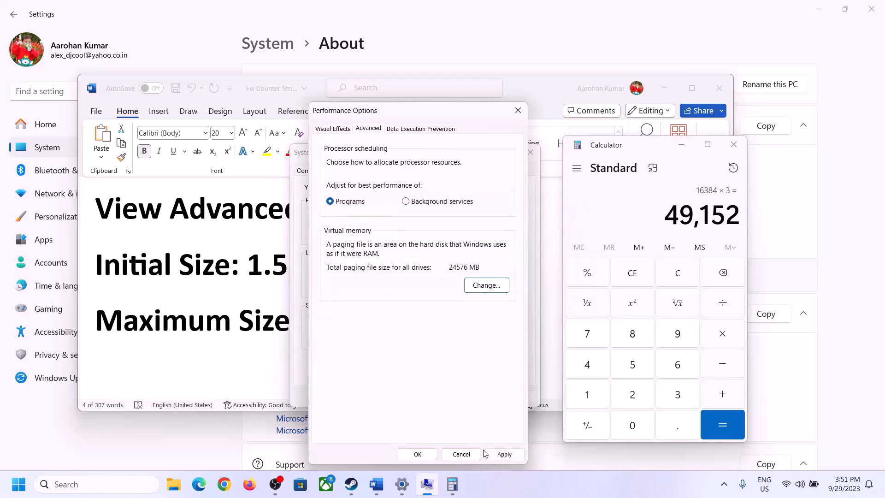
pyautogui.click(419, 456)
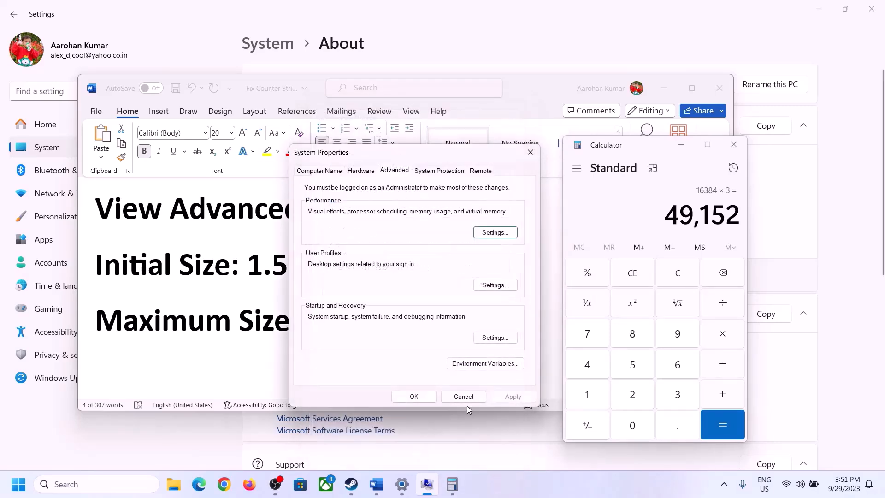
pyautogui.click(420, 395)
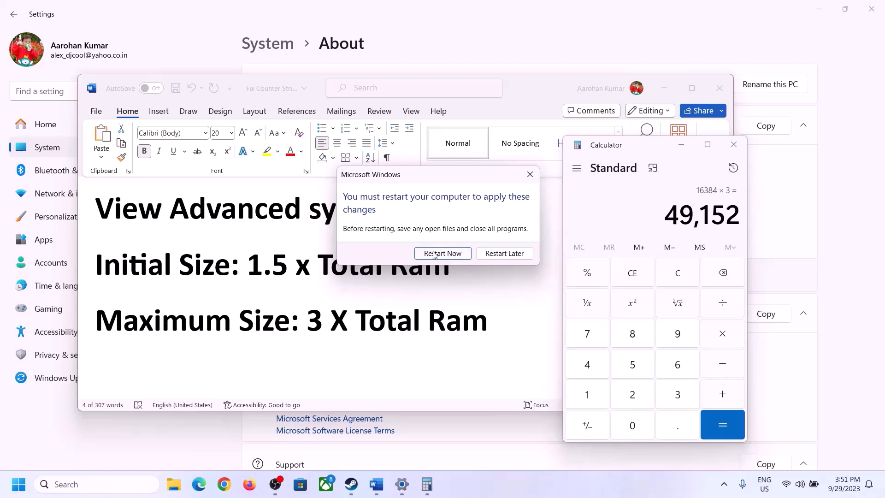
pyautogui.click(530, 174)
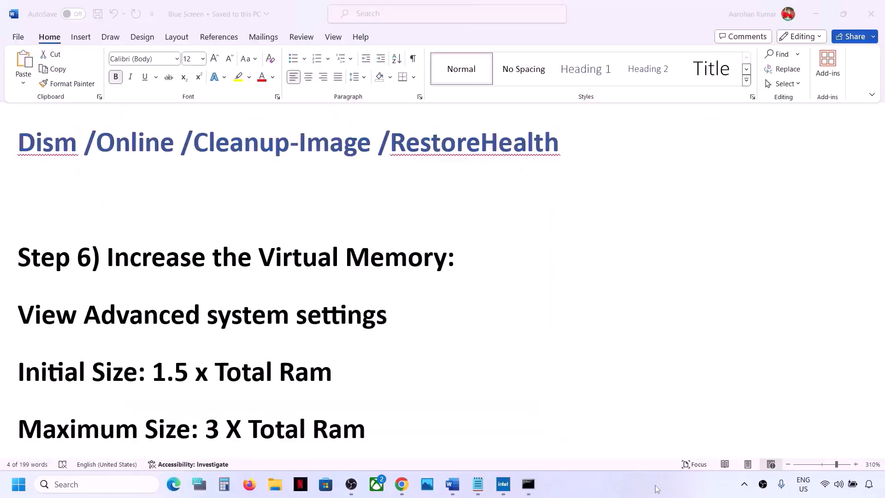
# Go to Step 7 in the Blue Screen document in Word and highlight Roll back Graphics Driver
pyautogui.scroll(-5, 355, 293)
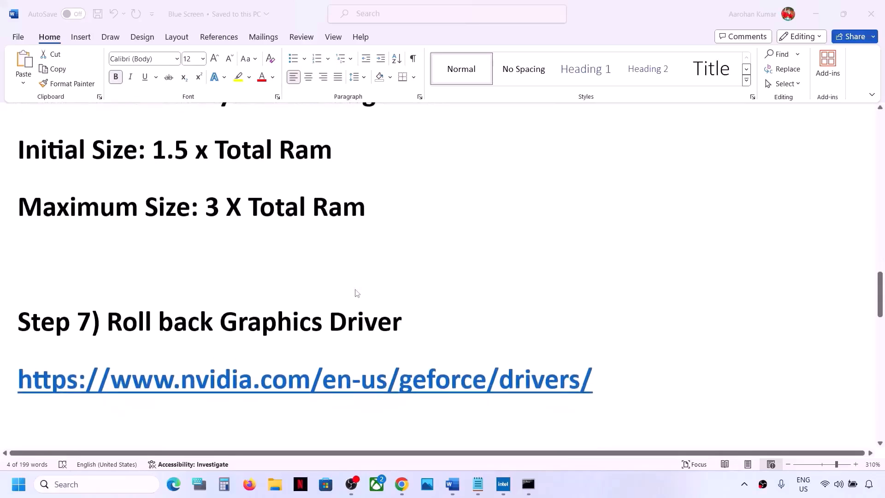
pyautogui.click(134, 322)
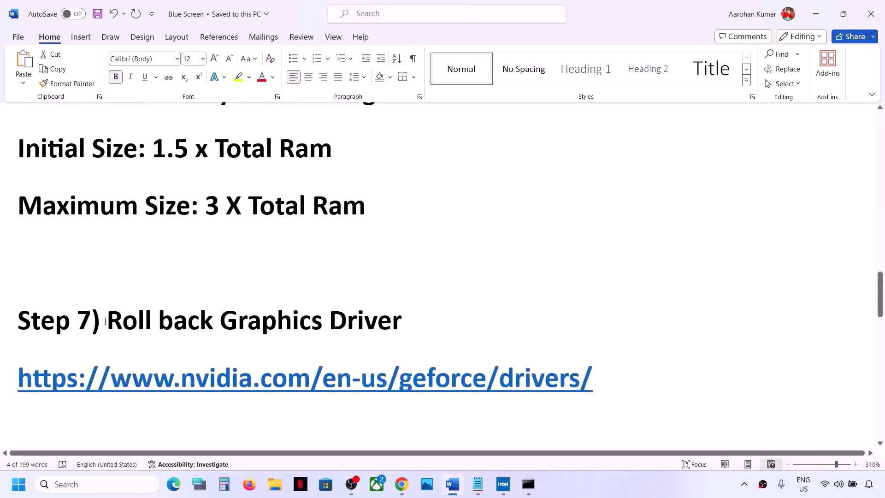
pyautogui.moveTo(105, 322); pyautogui.dragTo(374, 320)
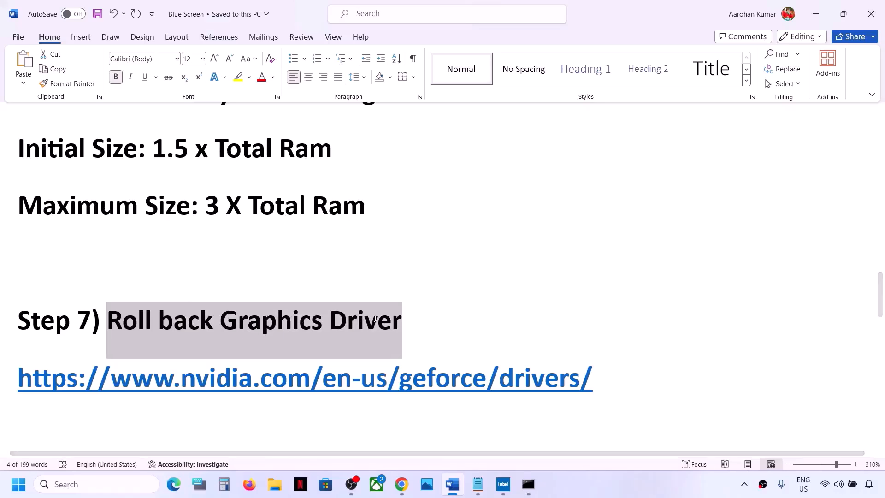
# Open Device Manager and check the Roll Back Driver option in the Intel(R) Iris(R) Xe Graphics driver properties
pyautogui.rightClick(15, 493)
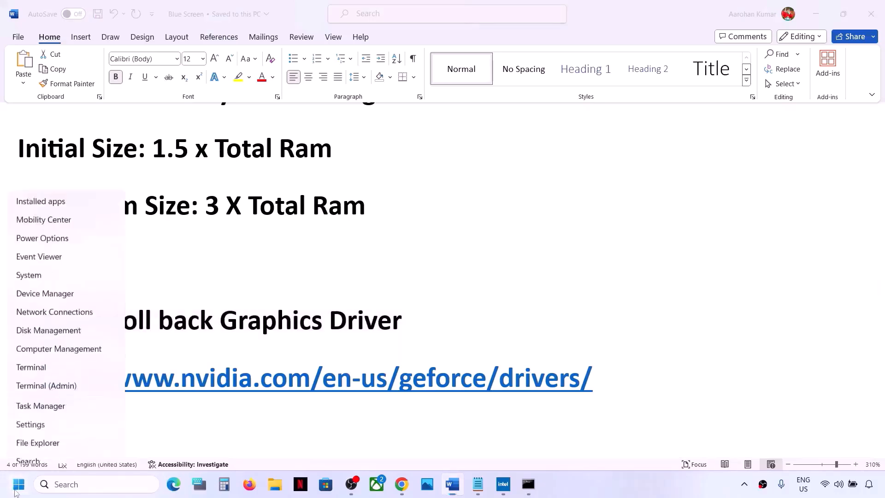
pyautogui.click(45, 228)
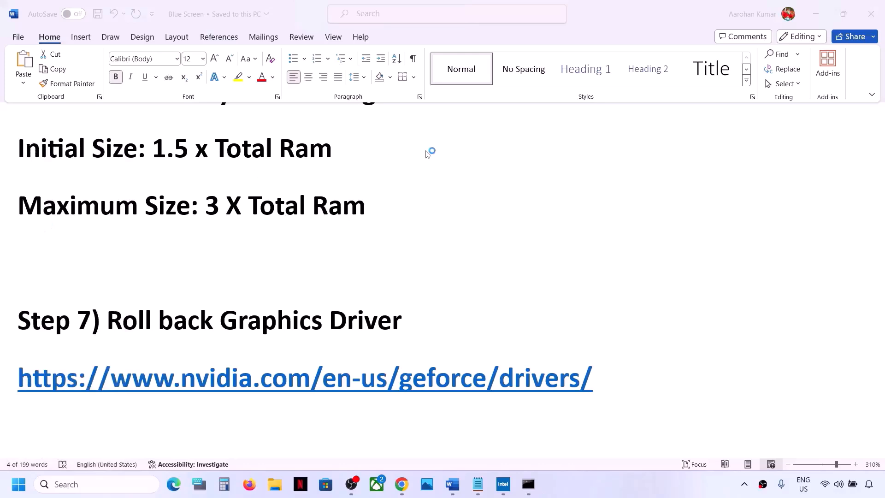
pyautogui.moveTo(369, 41); pyautogui.dragTo(528, 53)
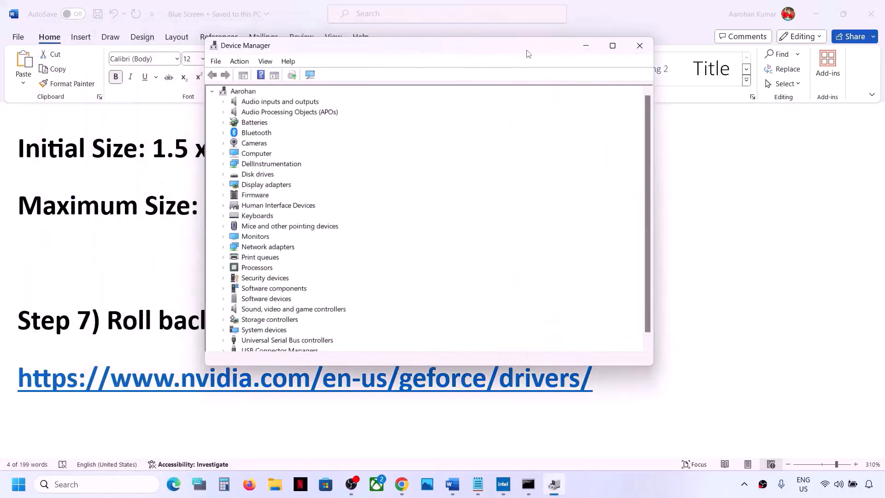
pyautogui.click(223, 184)
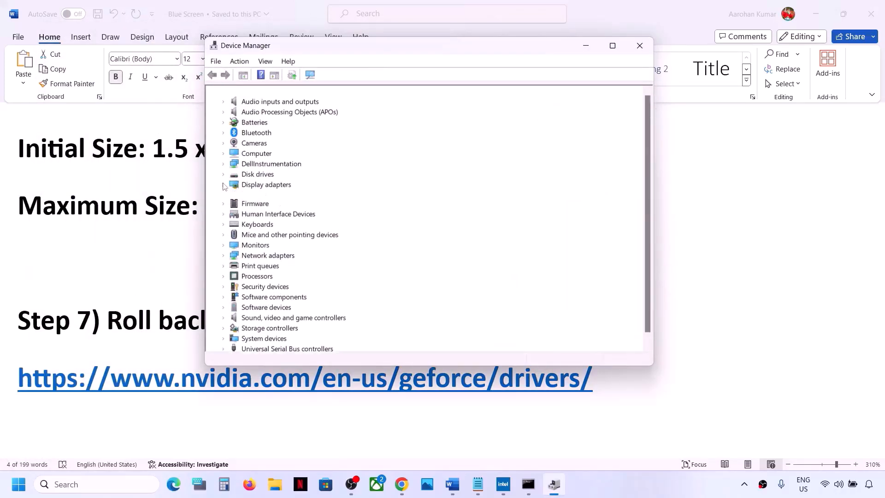
pyautogui.click(291, 197)
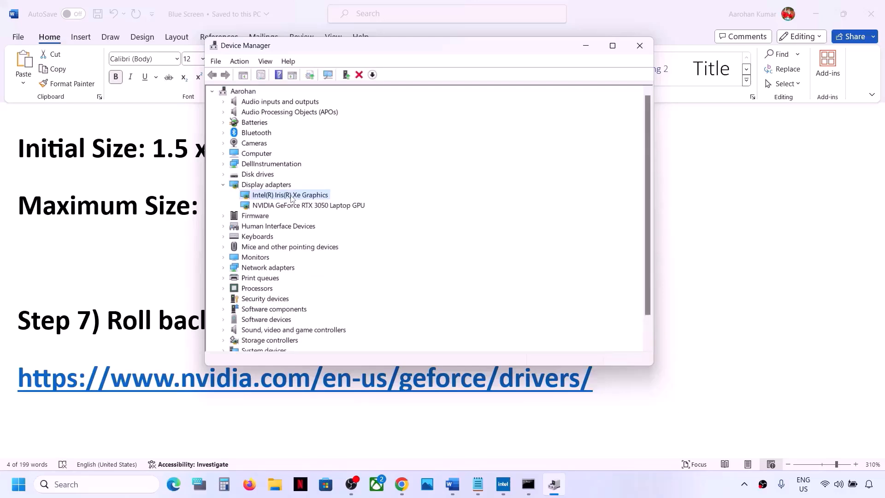
pyautogui.rightClick(291, 198)
pyautogui.click(327, 266)
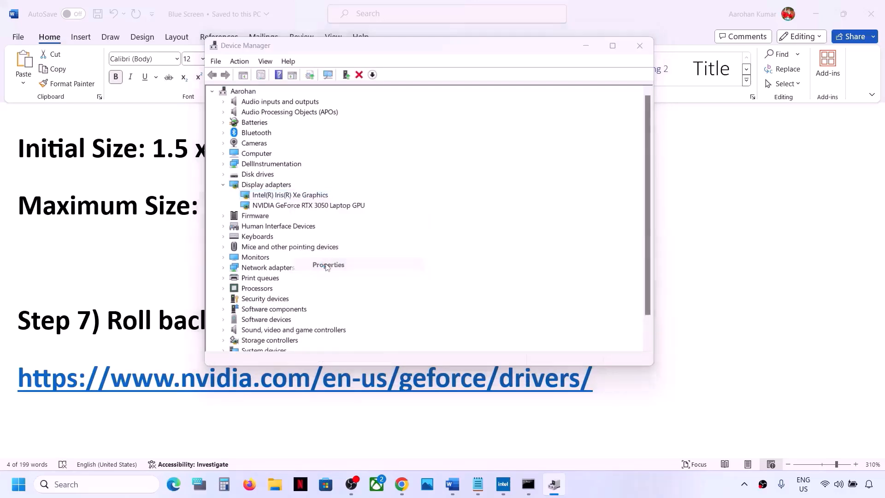
pyautogui.click(359, 98)
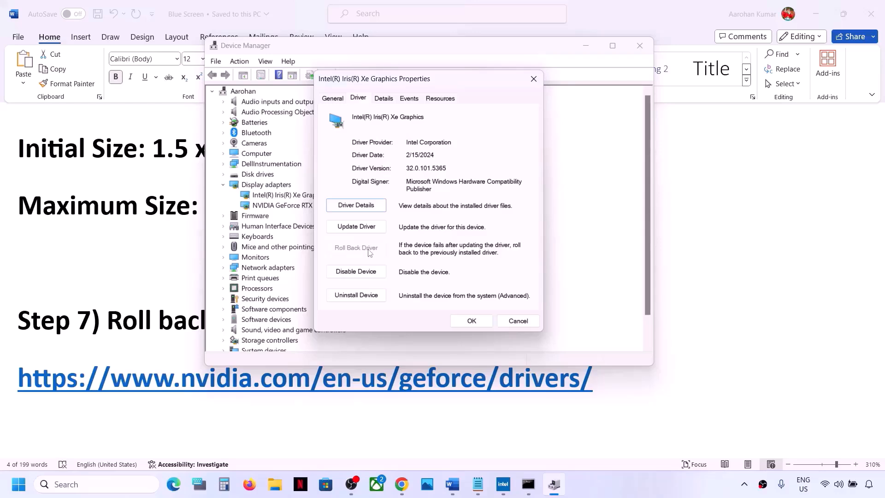
pyautogui.click(507, 322)
# Check the Roll Back Driver option for the NVIDIA GeForce RTX 3050 Laptop GPU, then close Device Manager
pyautogui.click(311, 207)
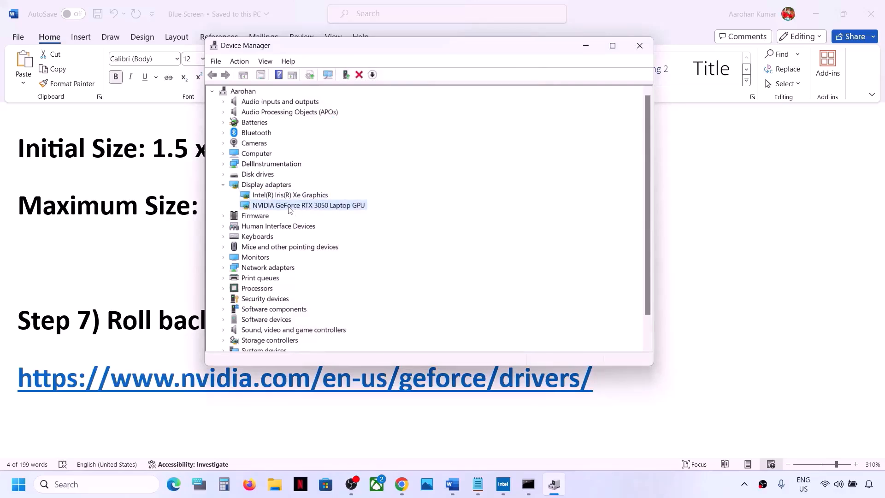
pyautogui.rightClick(289, 209)
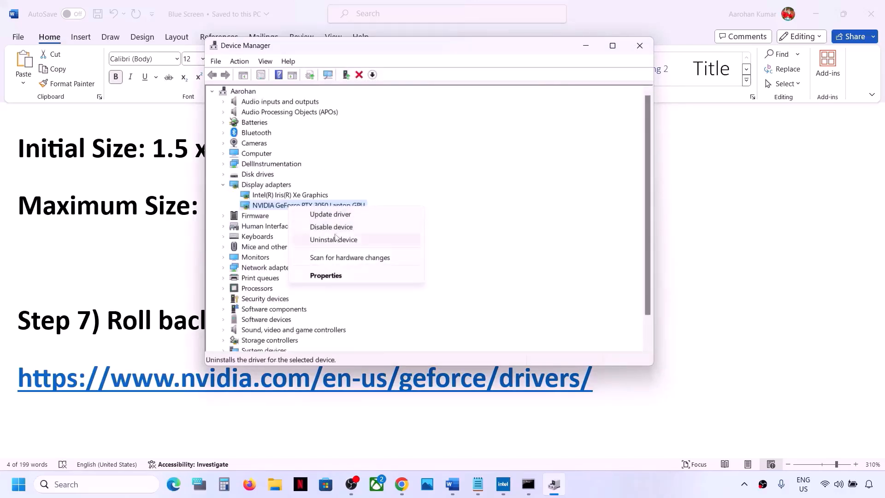
pyautogui.click(326, 275)
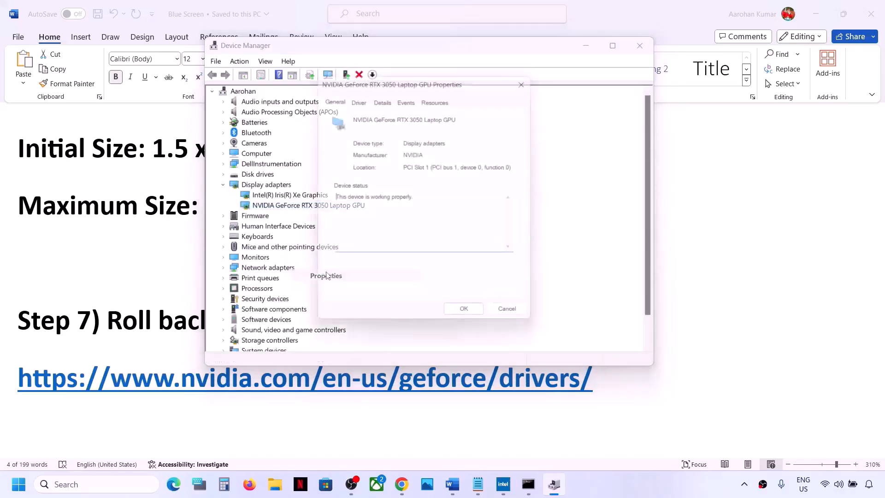
pyautogui.click(358, 100)
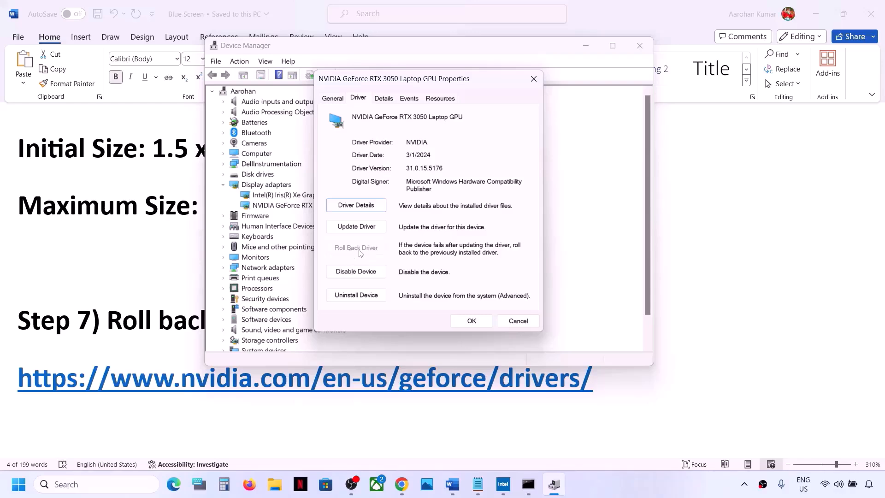
pyautogui.click(514, 321)
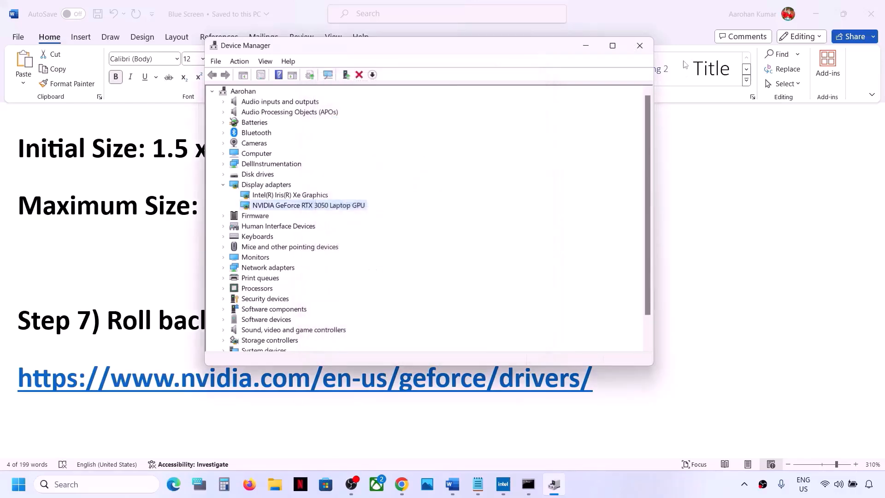
pyautogui.click(645, 53)
# Review Step 8 in the Word document, highlighting the instruction to uninstall the recently installed Windows Update
pyautogui.scroll(-4, 341, 263)
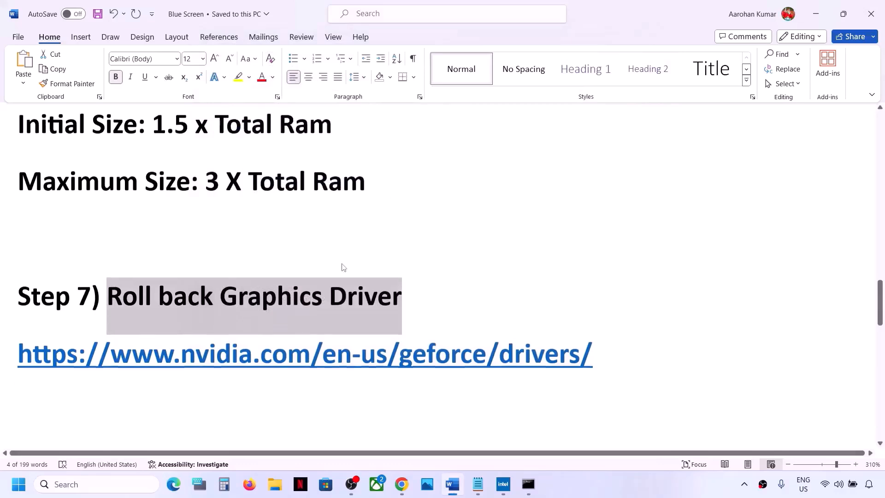
pyautogui.scroll(1, 283, 277)
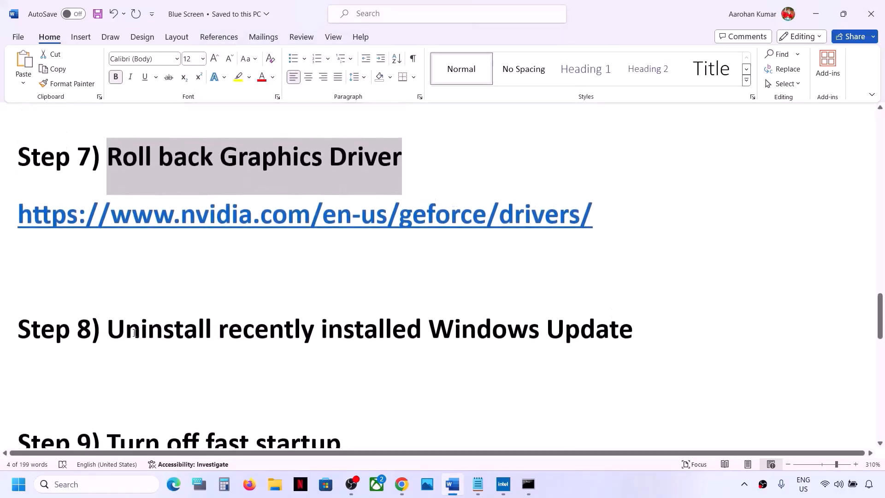
pyautogui.moveTo(120, 332); pyautogui.dragTo(645, 327)
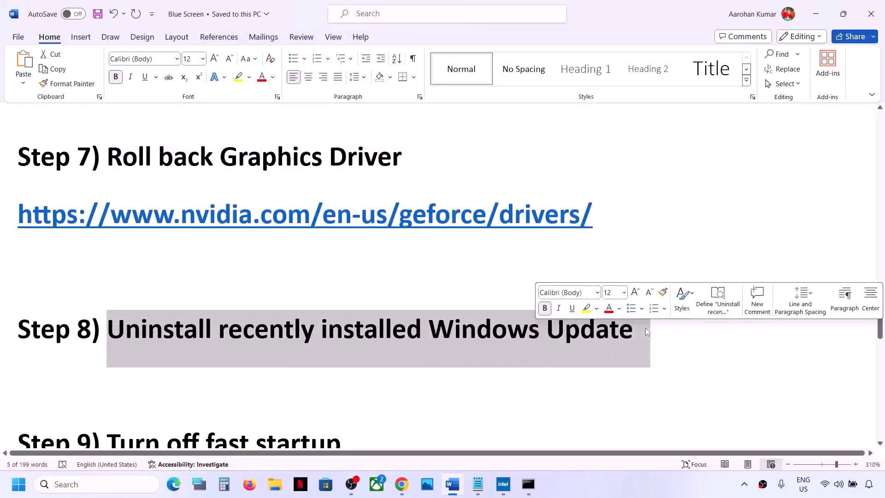
pyautogui.click(381, 332)
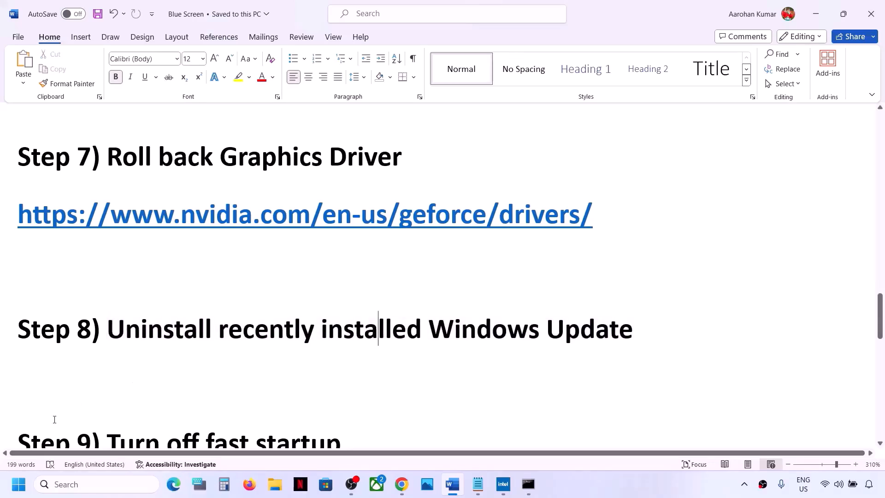
pyautogui.moveTo(136, 325); pyautogui.dragTo(417, 328)
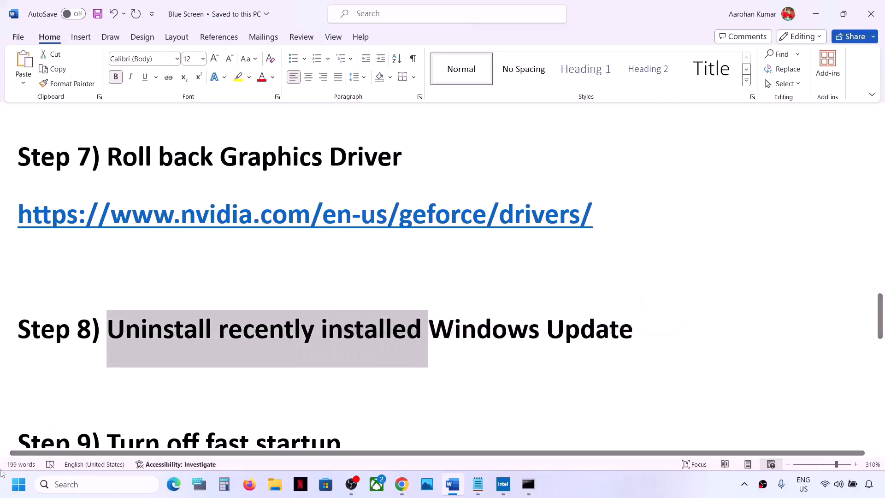
# Open the Uninstall updates page from the Windows Update history in Settings
pyautogui.click(18, 490)
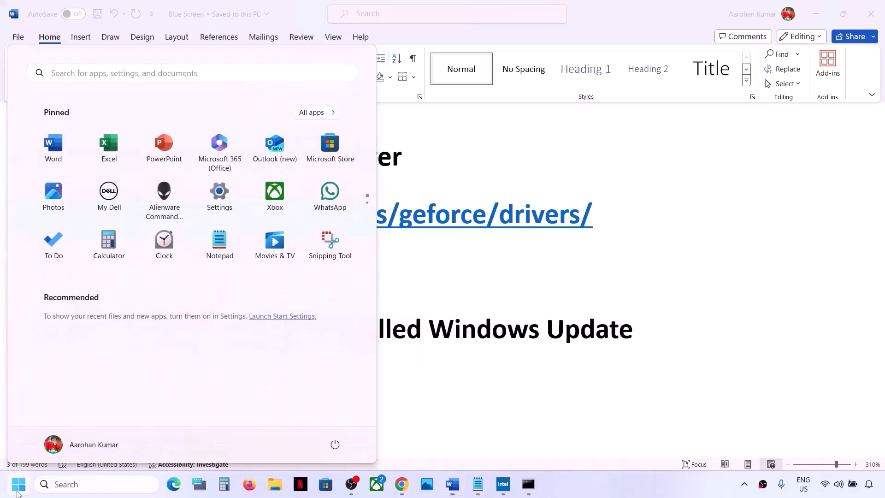
pyautogui.click(220, 191)
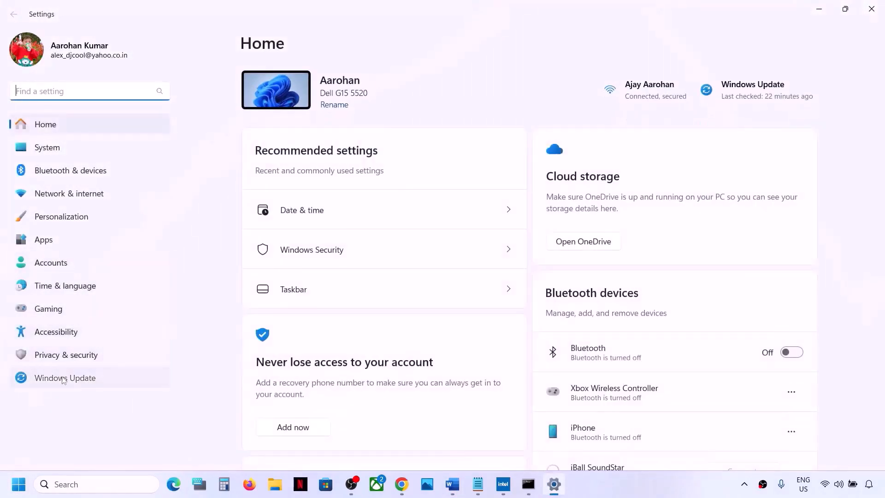
pyautogui.click(64, 378)
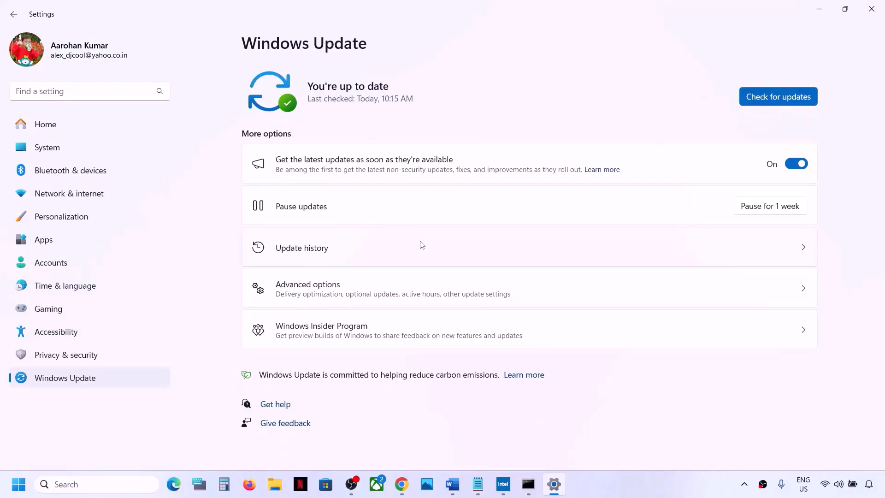
pyautogui.click(310, 259)
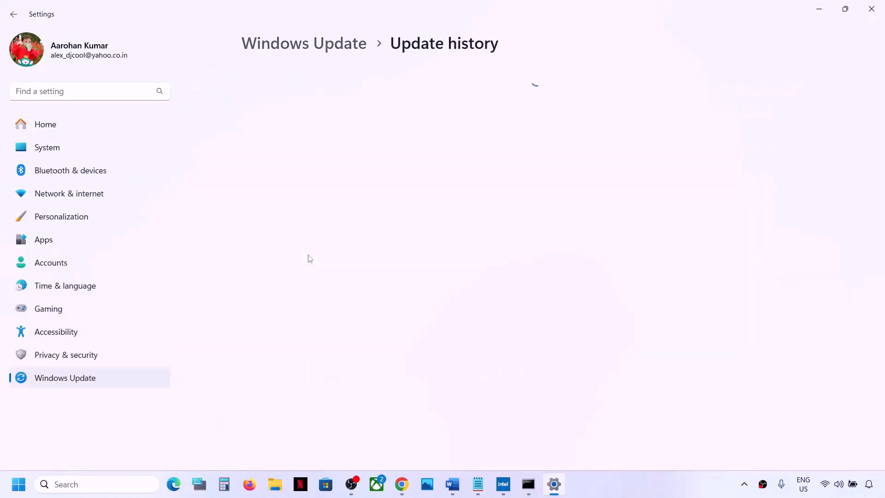
pyautogui.scroll(-10, 308, 255)
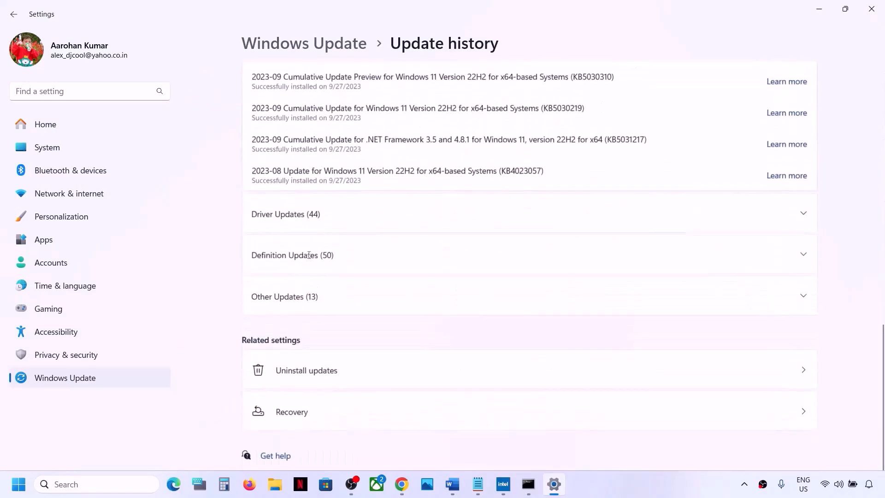
pyautogui.click(260, 375)
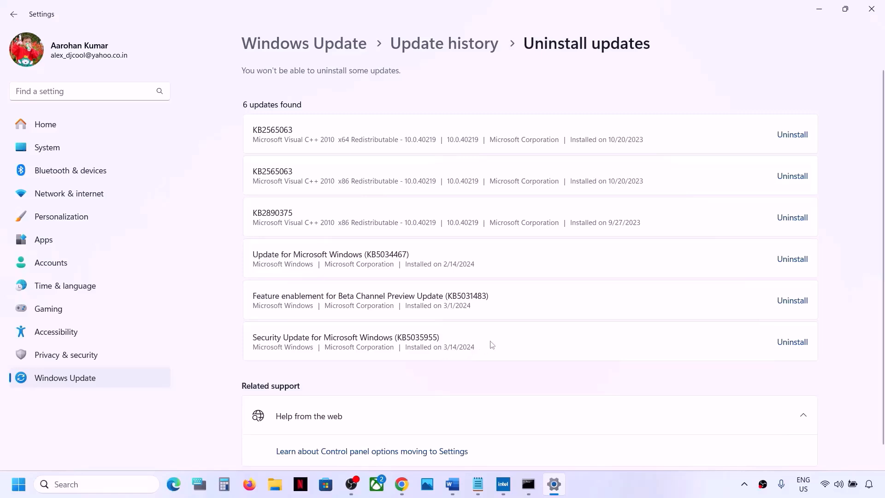
# Uninstall the Security Update for Microsoft Windows (KB5035955) and display the computer's restart and shutdown options
pyautogui.click(796, 347)
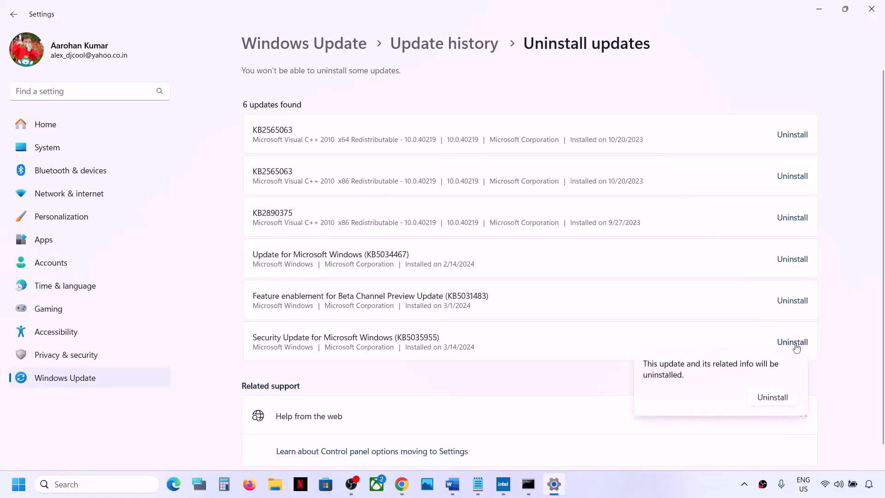
pyautogui.click(763, 398)
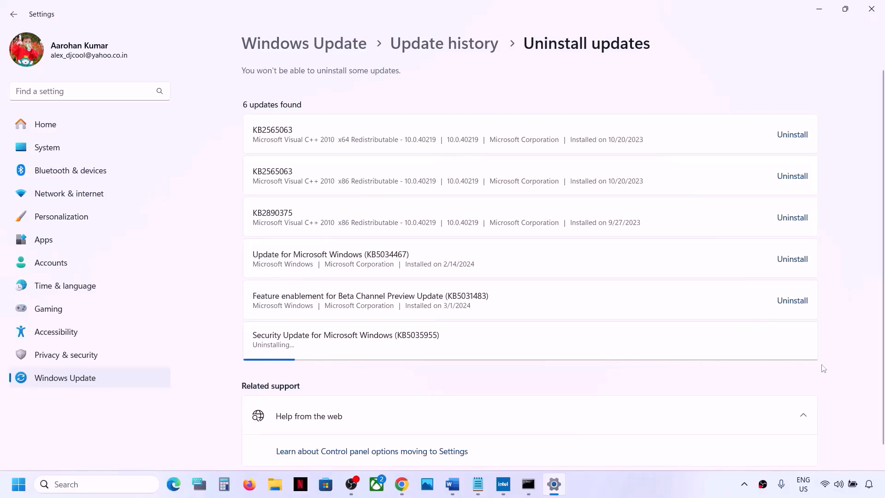
pyautogui.click(18, 484)
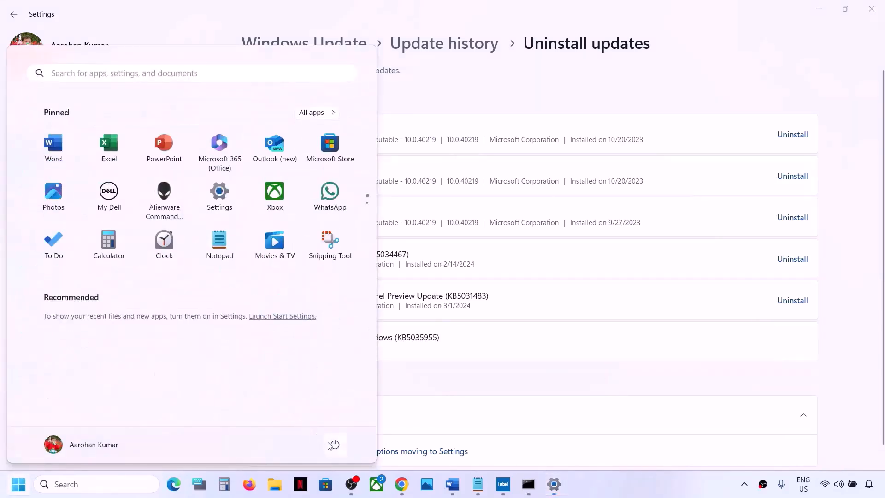
pyautogui.click(332, 444)
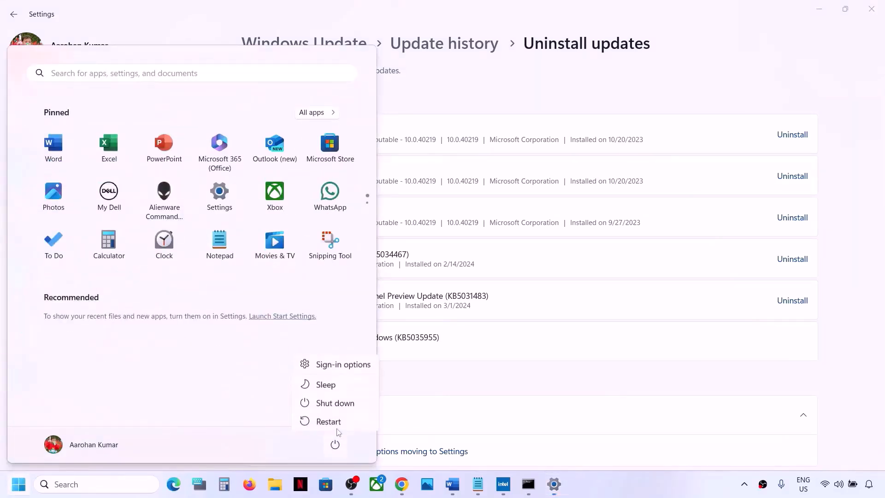
# Return to the Blue Screen document in Word and review Step 9 about turning off fast startup, highlighting part of it
pyautogui.click(844, 337)
pyautogui.click(454, 485)
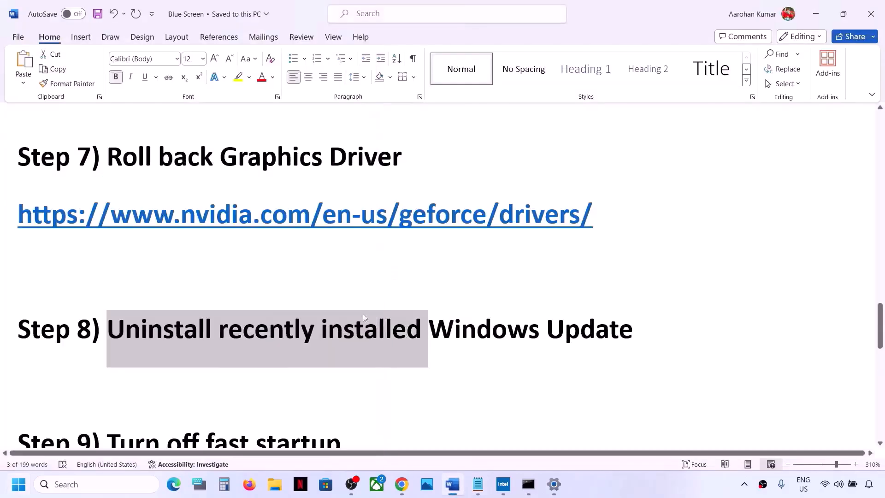
pyautogui.scroll(-3, 320, 308)
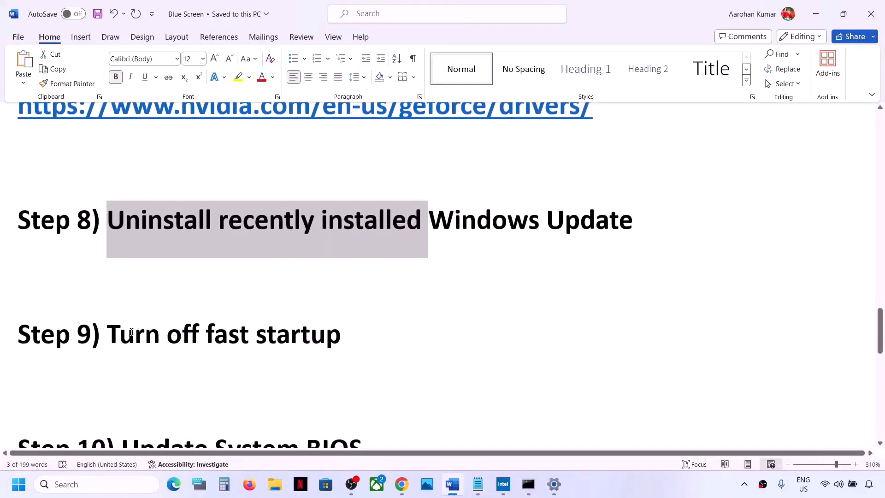
pyautogui.moveTo(131, 332); pyautogui.dragTo(21, 284)
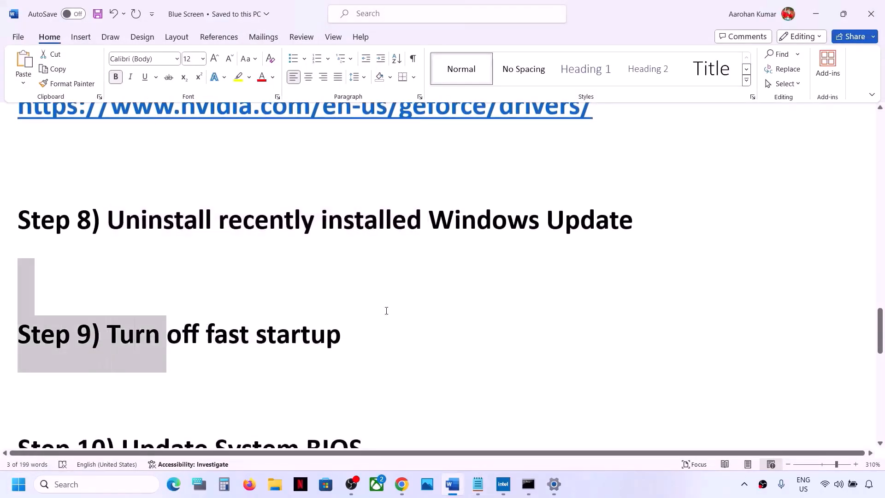
# Open Control Panel's Power Options settings for choosing what the power button does
pyautogui.click(95, 483)
pyautogui.write('control')
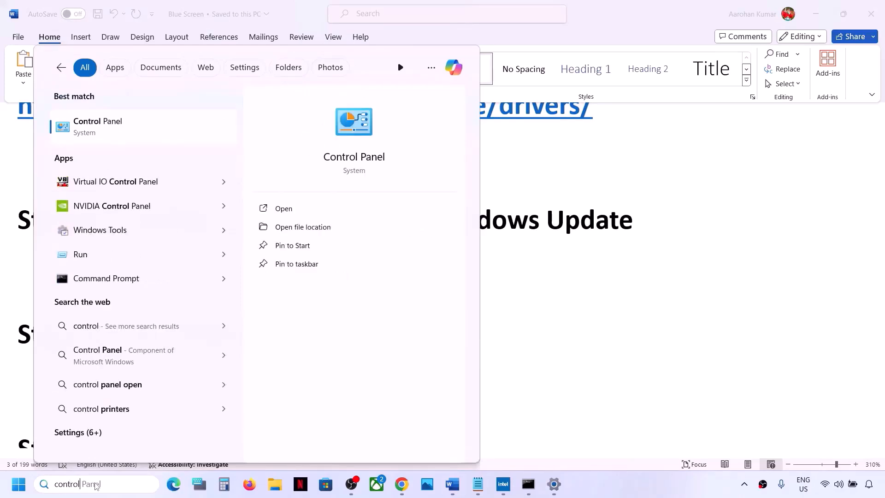
pyautogui.press('Return')
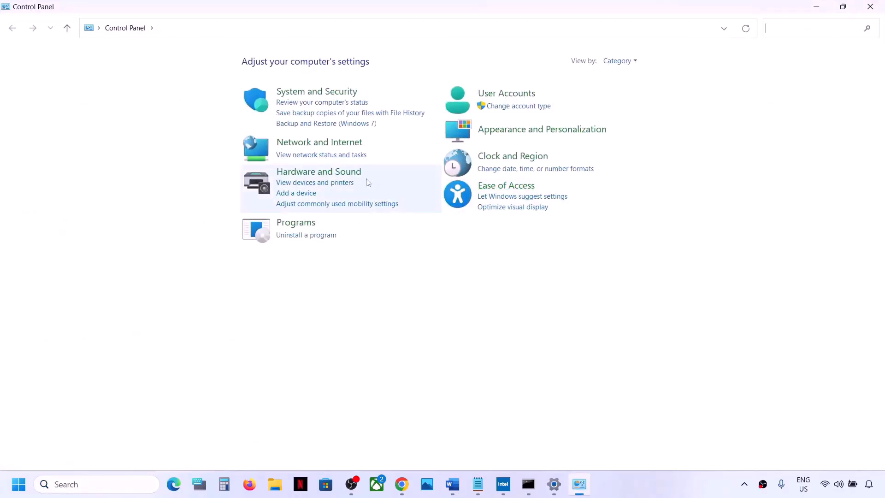
pyautogui.click(322, 174)
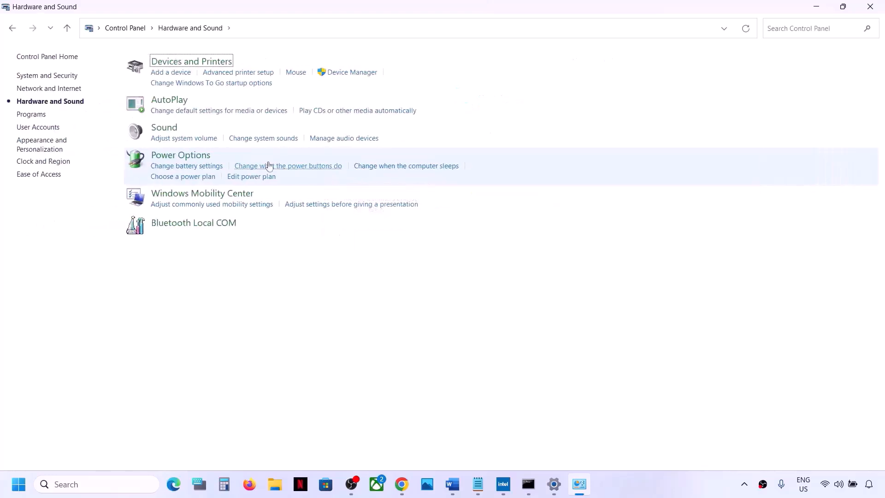
pyautogui.click(181, 157)
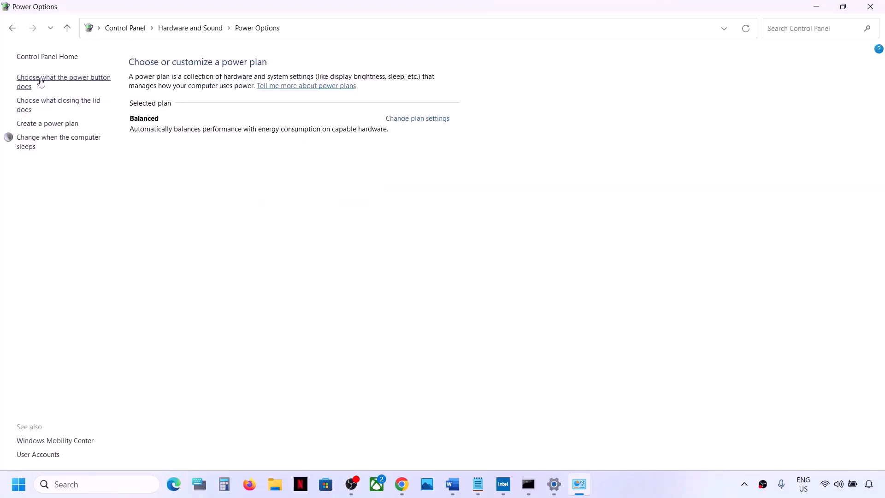
pyautogui.click(87, 81)
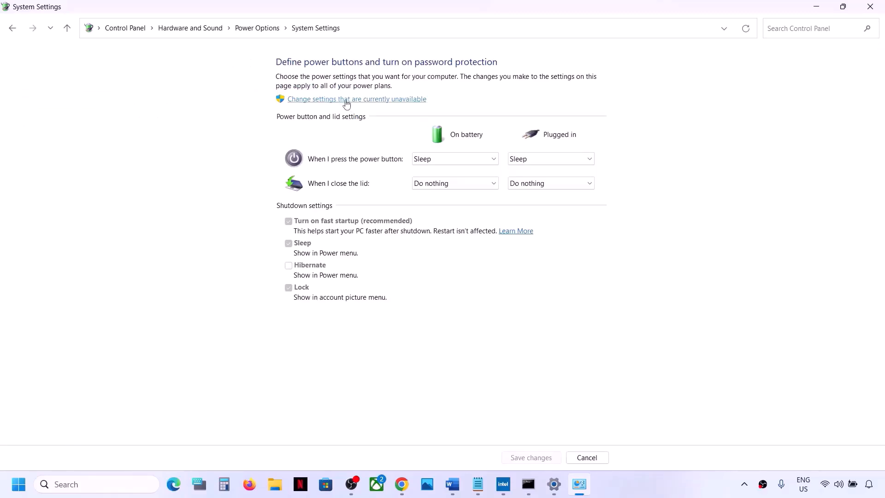
# Unlock the unavailable shutdown settings and turn off fast startup, saving the changes and closing Control Panel
pyautogui.click(403, 102)
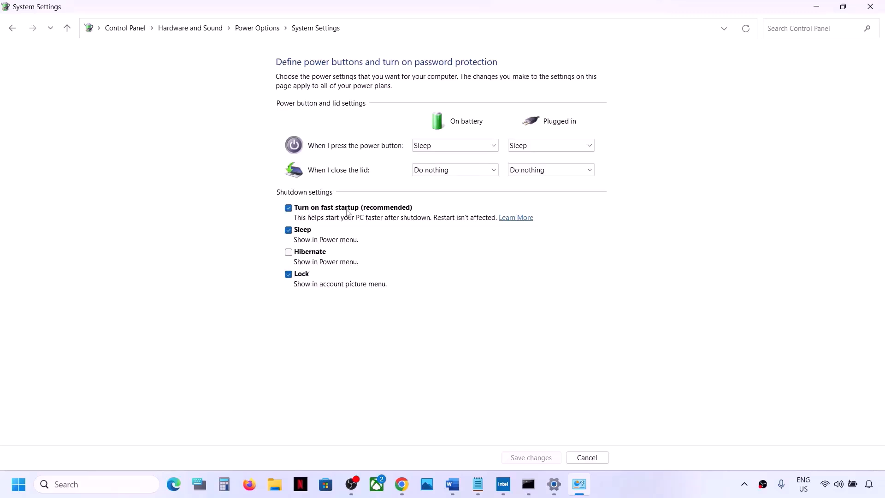
pyautogui.click(292, 210)
pyautogui.click(554, 458)
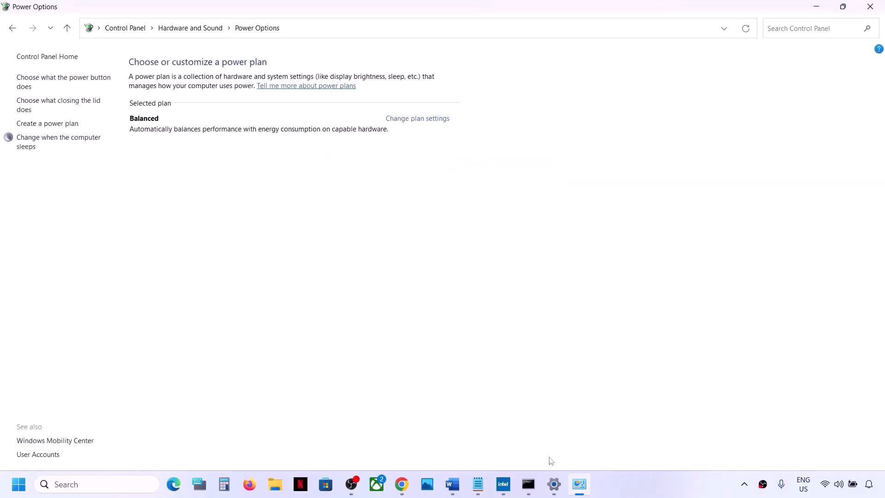
pyautogui.click(863, 11)
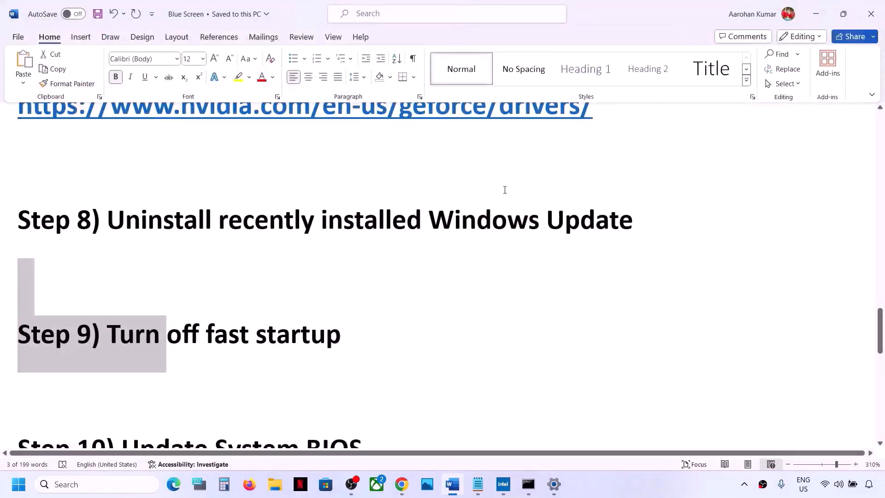
# Review Step 10 in the Word document, highlighting the instruction to update the system BIOS
pyautogui.scroll(-2, 235, 301)
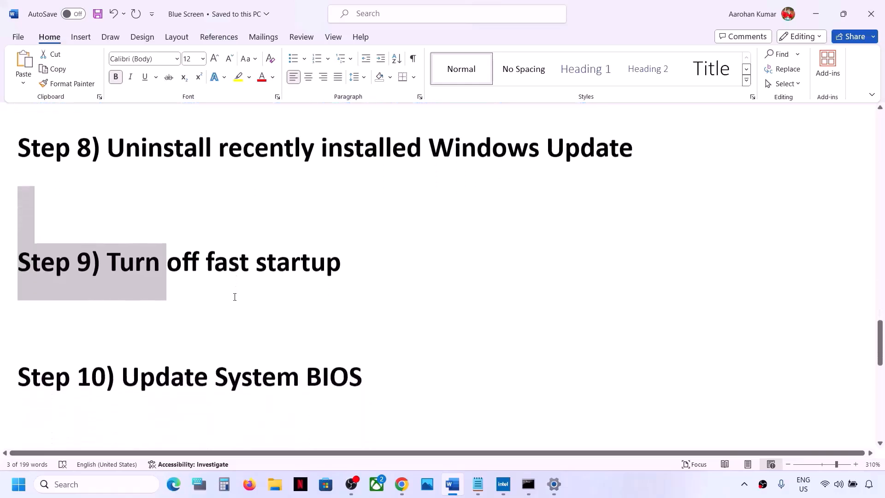
pyautogui.moveTo(122, 339); pyautogui.dragTo(362, 341)
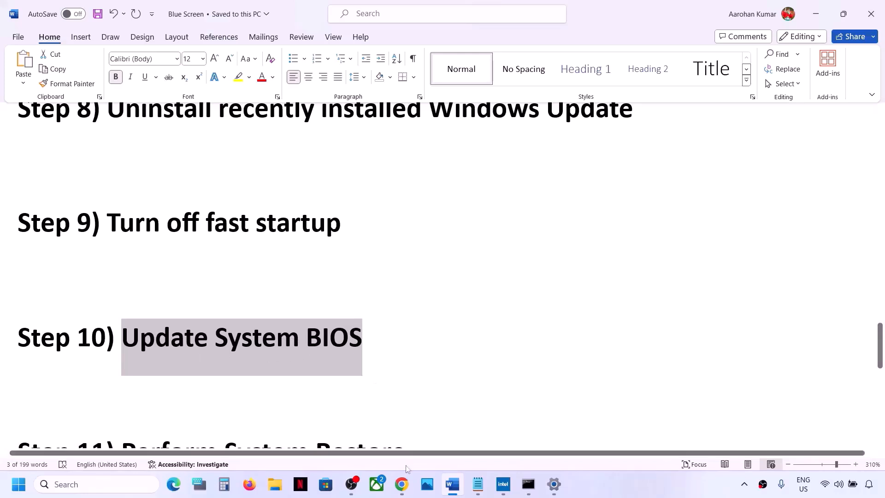
pyautogui.click(403, 489)
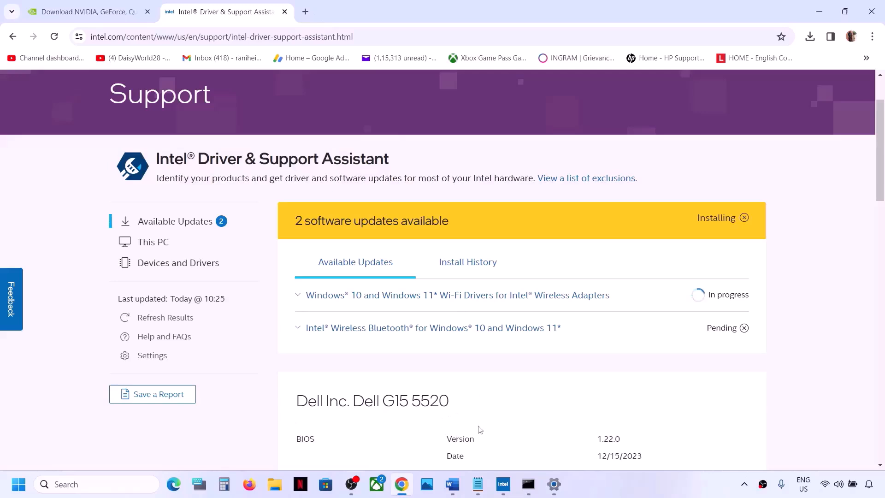
pyautogui.click(453, 493)
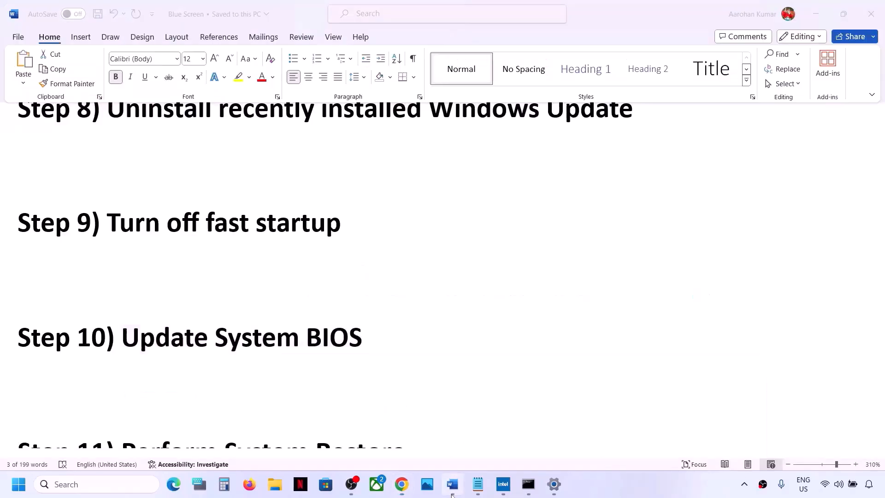
pyautogui.click(380, 343)
pyautogui.press('Return')
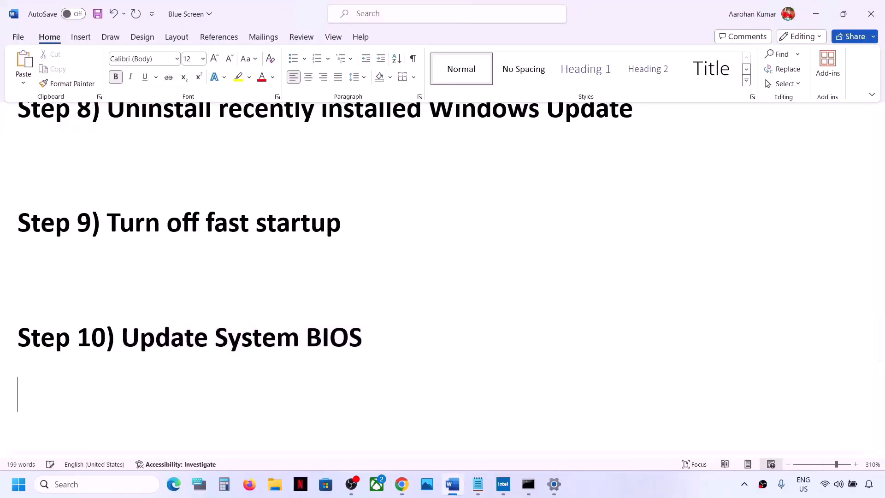
pyautogui.write('Dee')
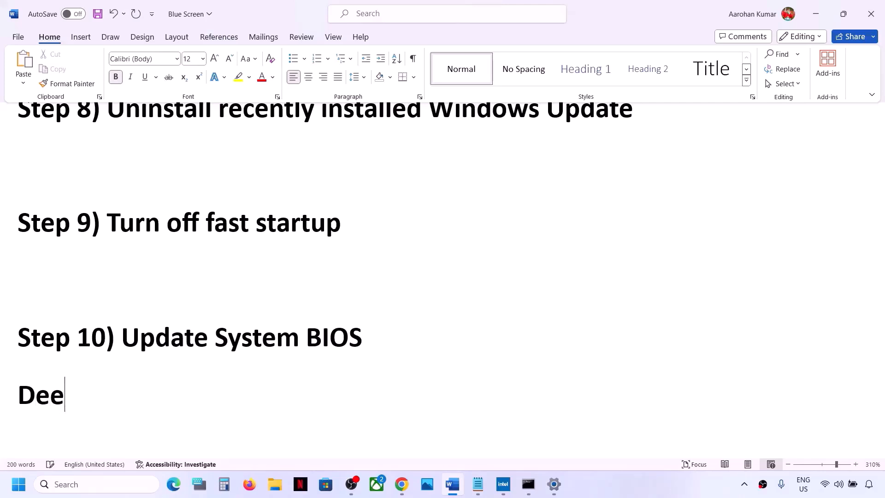
pyautogui.press('BackSpace')
pyautogui.write('ll')
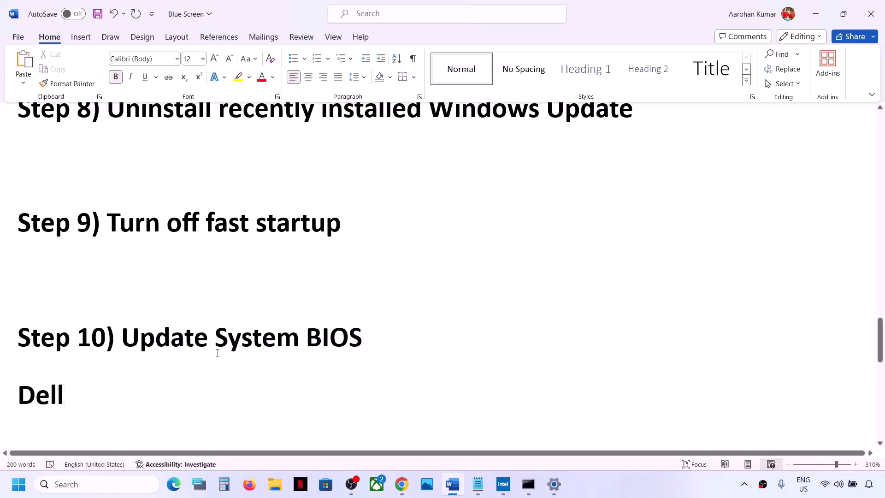
pyautogui.moveTo(78, 397); pyautogui.dragTo(18, 397)
pyautogui.press('BackSpace')
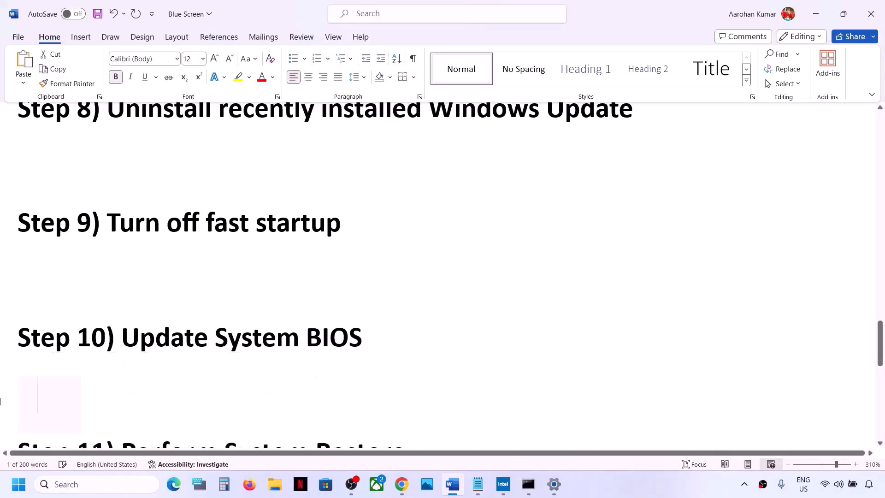
# Switch to Chrome, search Google for Dell in a new tab and open Dell's Drivers & Downloads page
pyautogui.moveTo(402, 484)
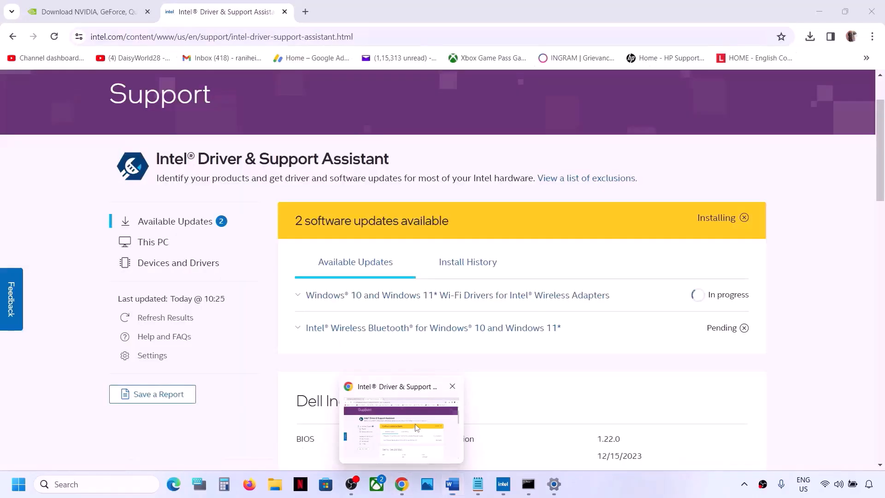
pyautogui.click(416, 428)
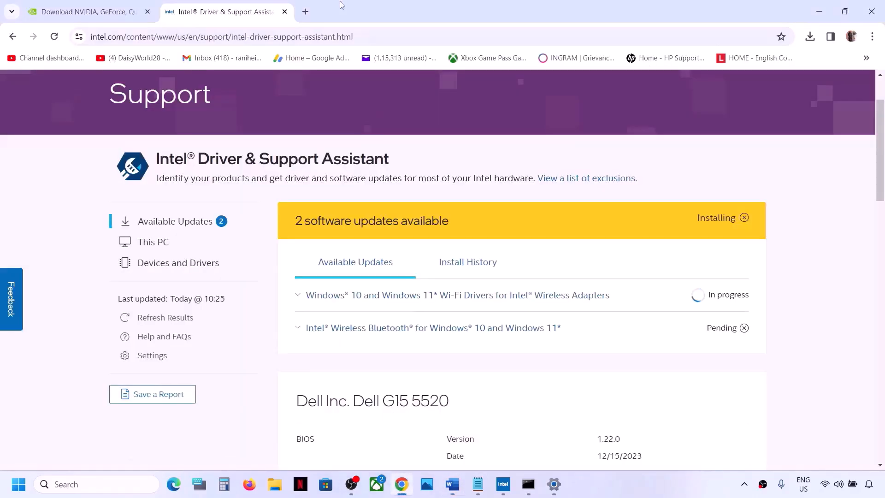
pyautogui.click(305, 11)
pyautogui.write('Dell')
pyautogui.press('Return')
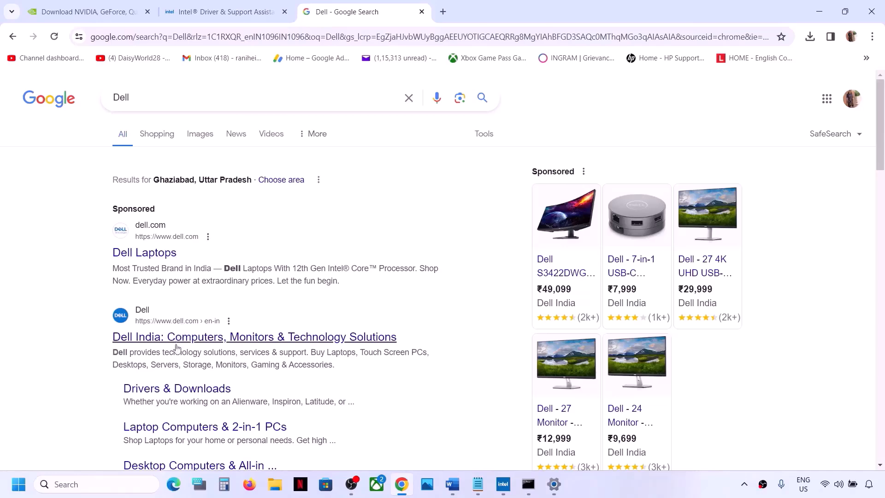
pyautogui.click(169, 396)
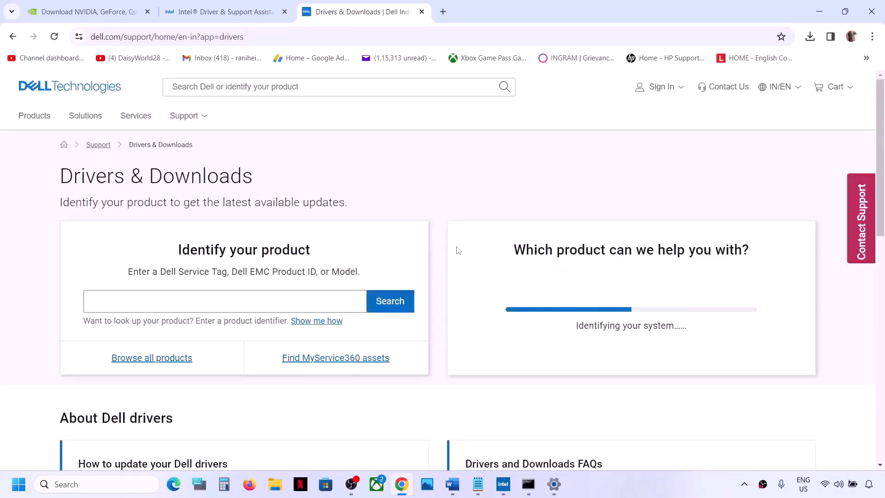
pyautogui.scroll(-2, 388, 224)
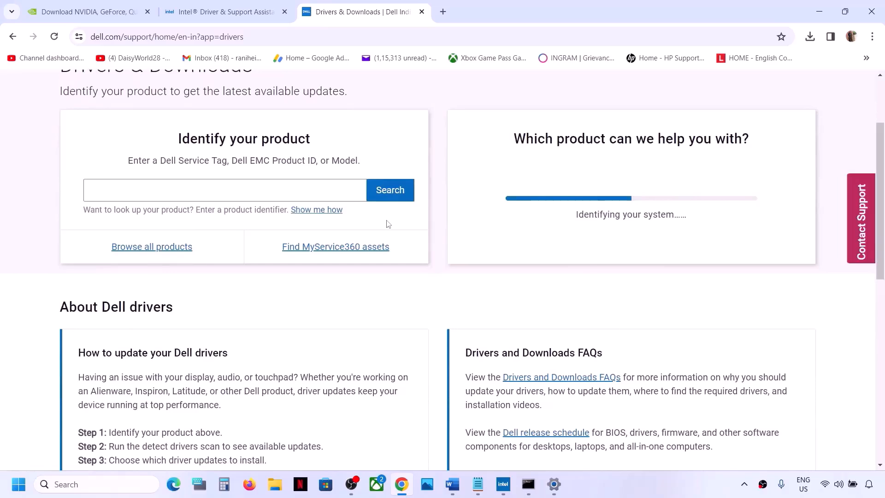
pyautogui.scroll(1, 388, 224)
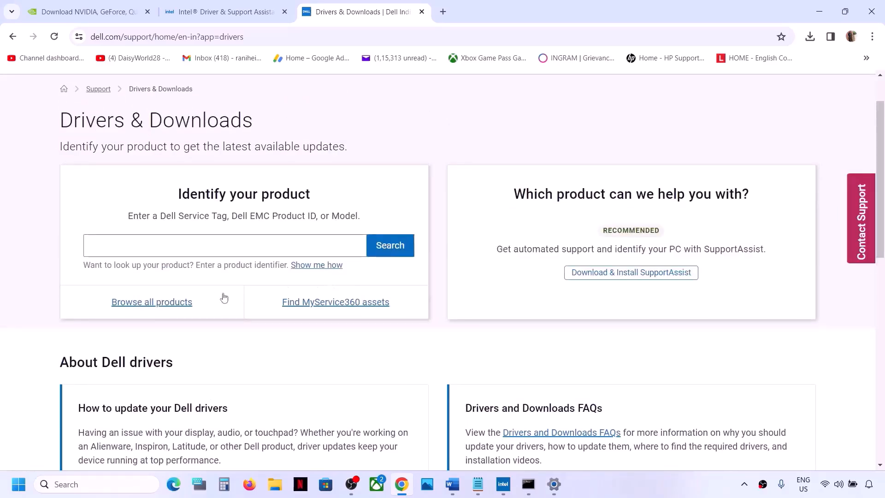
pyautogui.click(161, 303)
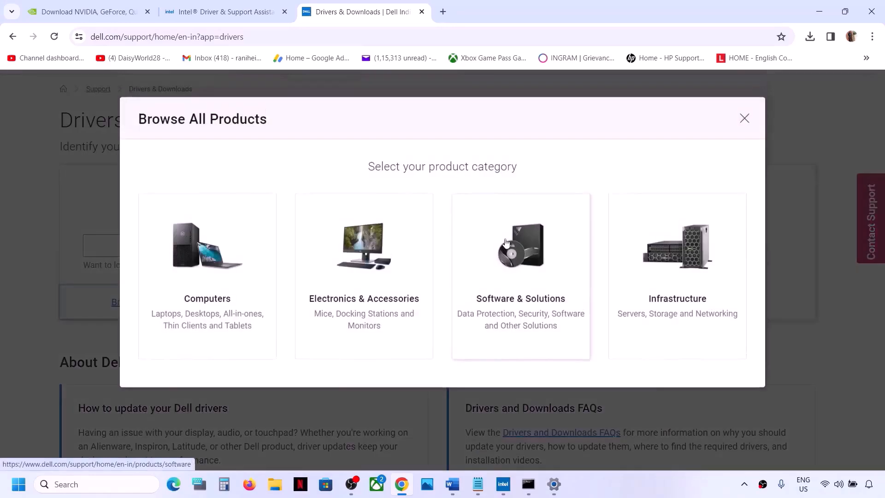
pyautogui.click(193, 273)
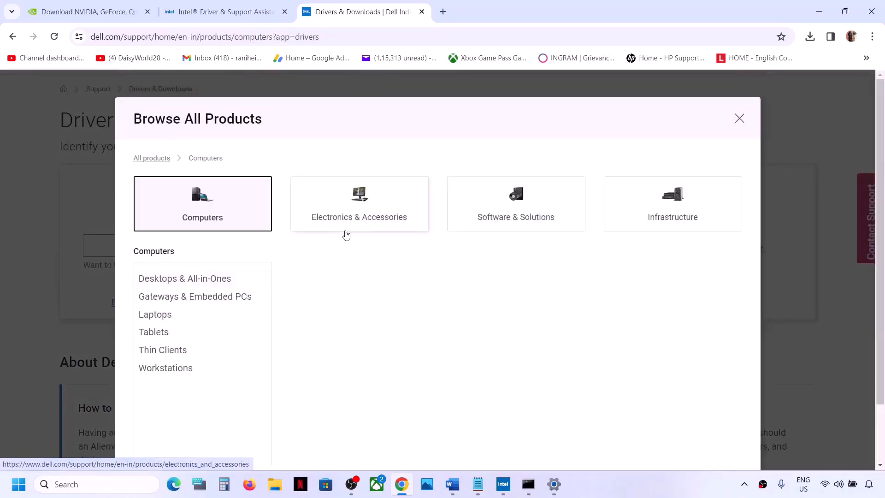
pyautogui.click(164, 315)
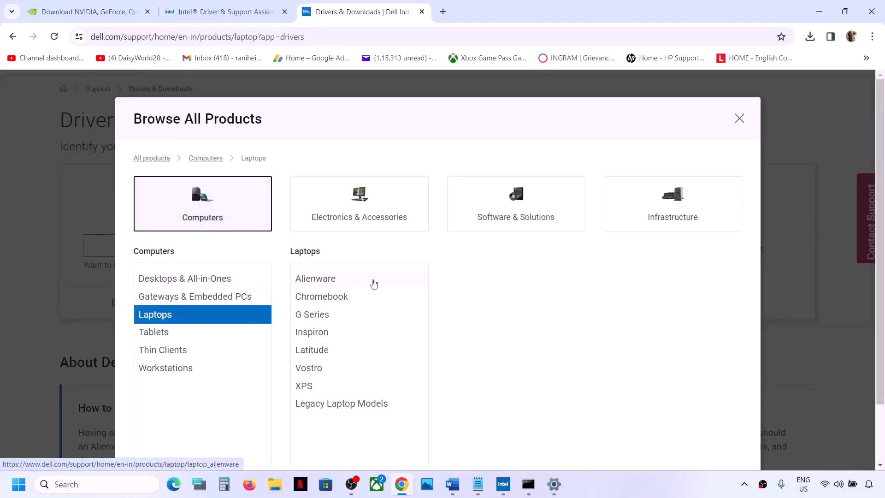
pyautogui.click(329, 318)
pyautogui.click(511, 299)
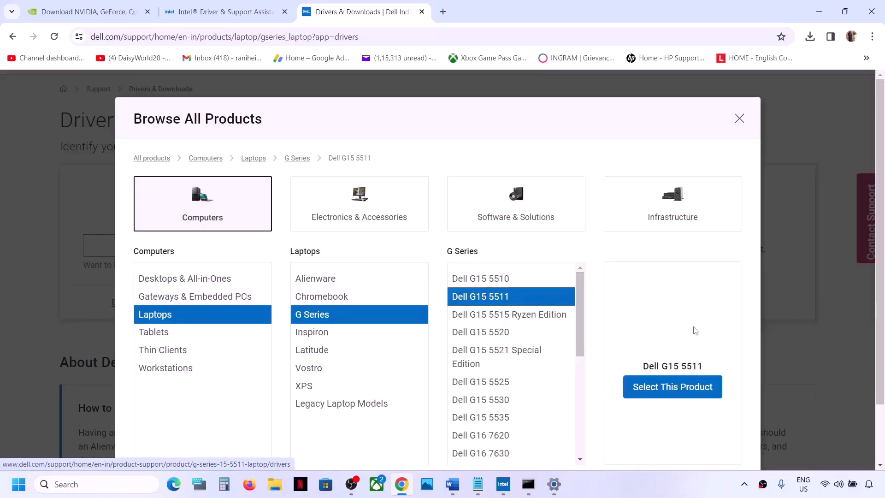
pyautogui.click(682, 388)
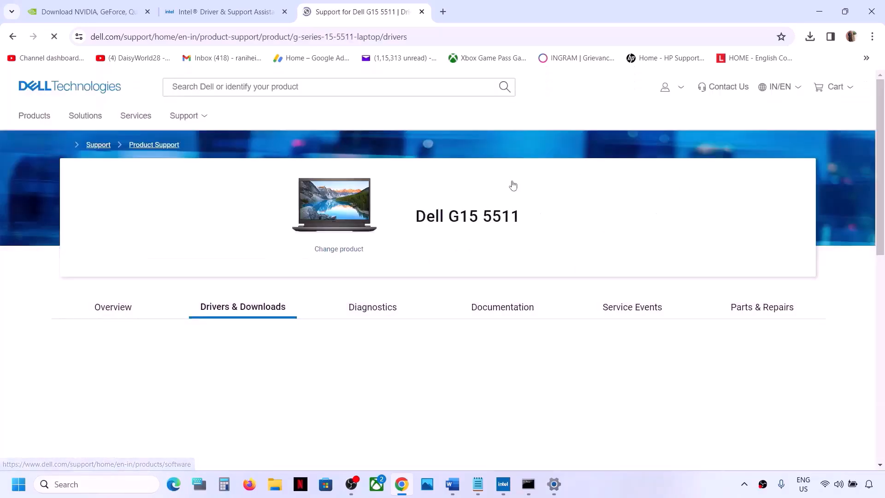
# Expand the complete list of drivers and downloads for the Dell G15 5511 and filter the download type to System BIOS
pyautogui.scroll(-3, 404, 289)
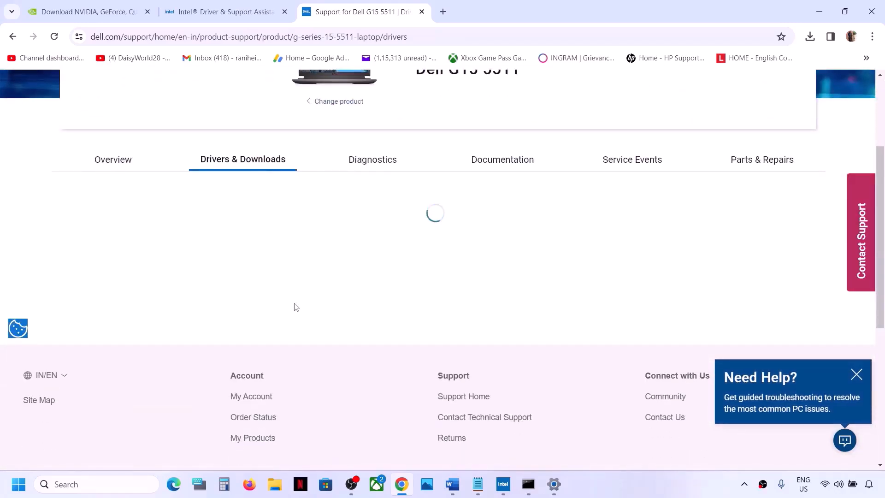
pyautogui.scroll(-1, 295, 303)
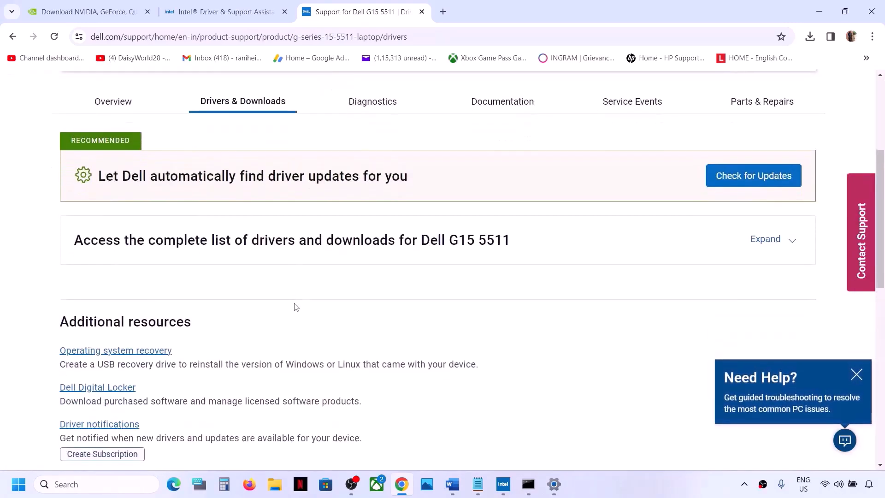
pyautogui.scroll(1, 296, 304)
pyautogui.click(790, 317)
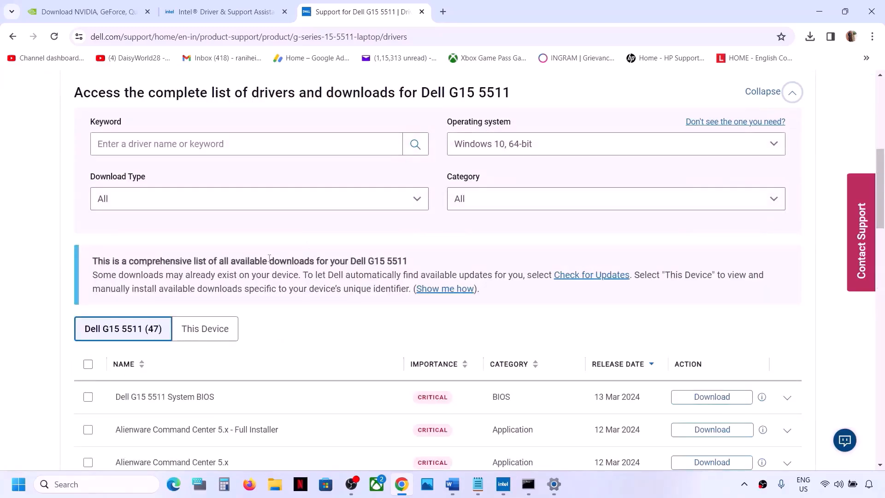
pyautogui.scroll(-2, 270, 258)
pyautogui.click(352, 104)
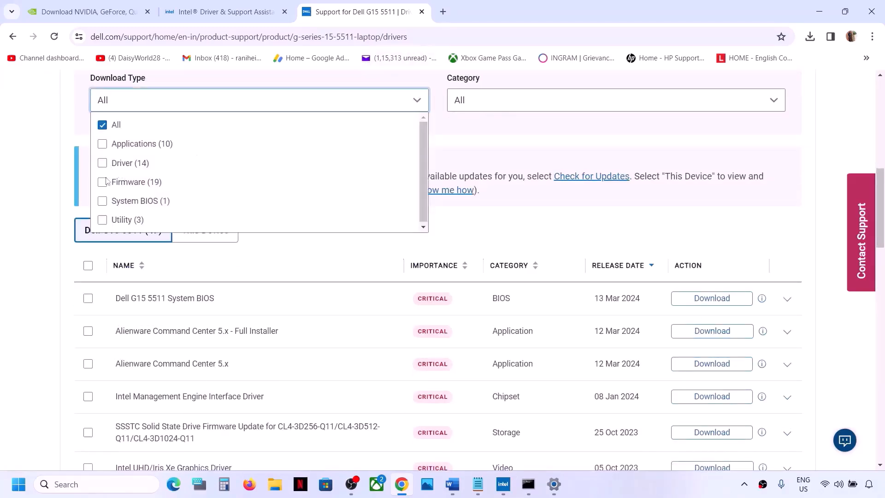
pyautogui.click(102, 201)
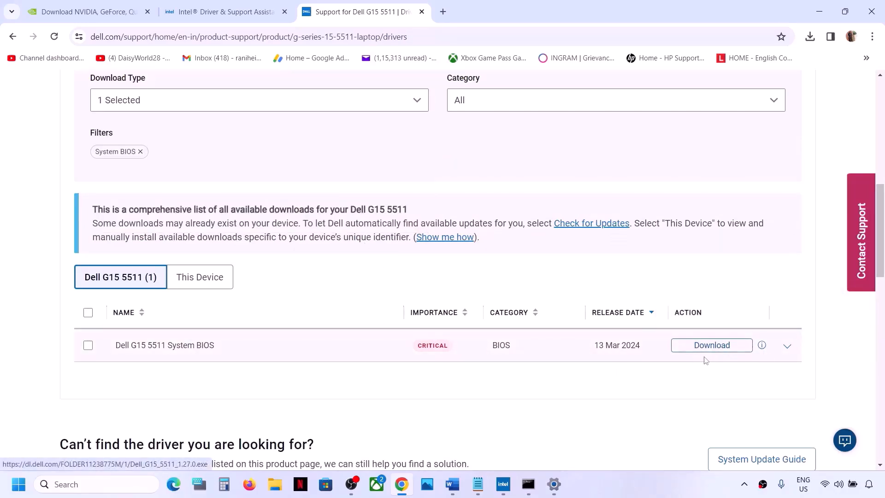
# Check the laptop's battery status, return to the Word document and copy "System Restore" from the Step 11 heading
pyautogui.click(852, 491)
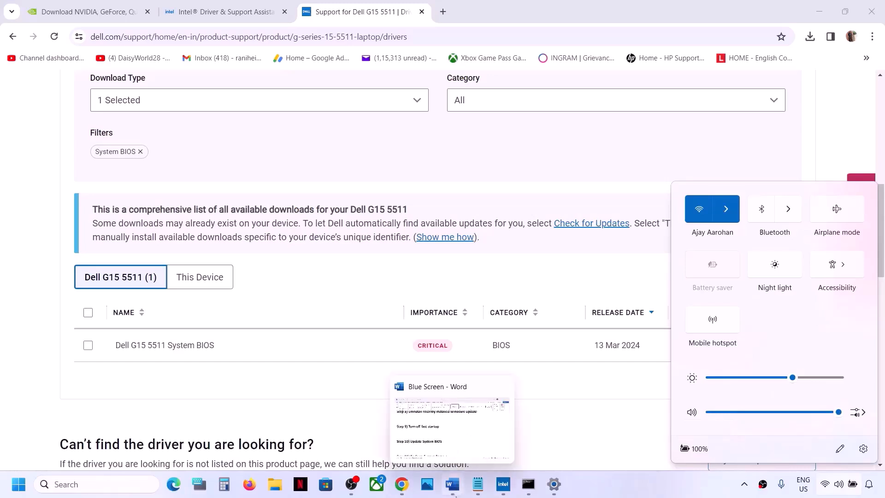
pyautogui.click(452, 484)
pyautogui.scroll(-3, 292, 358)
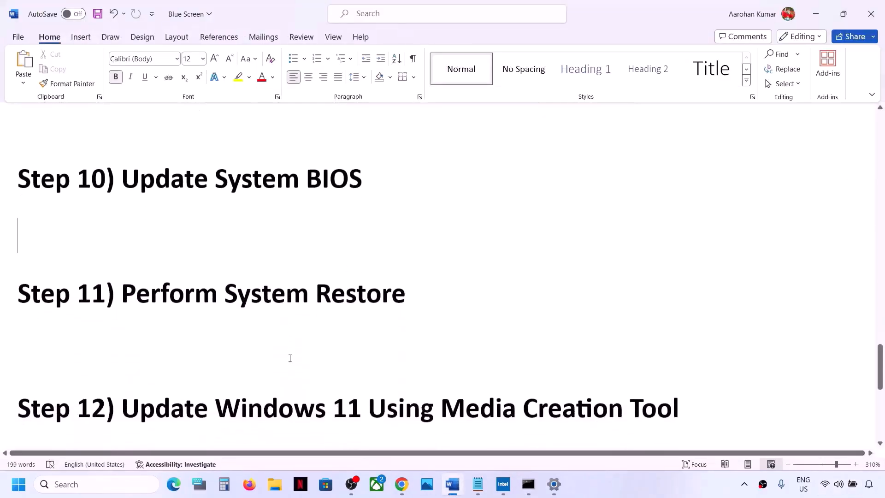
pyautogui.scroll(2, 293, 358)
pyautogui.moveTo(129, 387); pyautogui.dragTo(265, 381)
pyautogui.hotkey('ctrl', 'c')
pyautogui.click(404, 387)
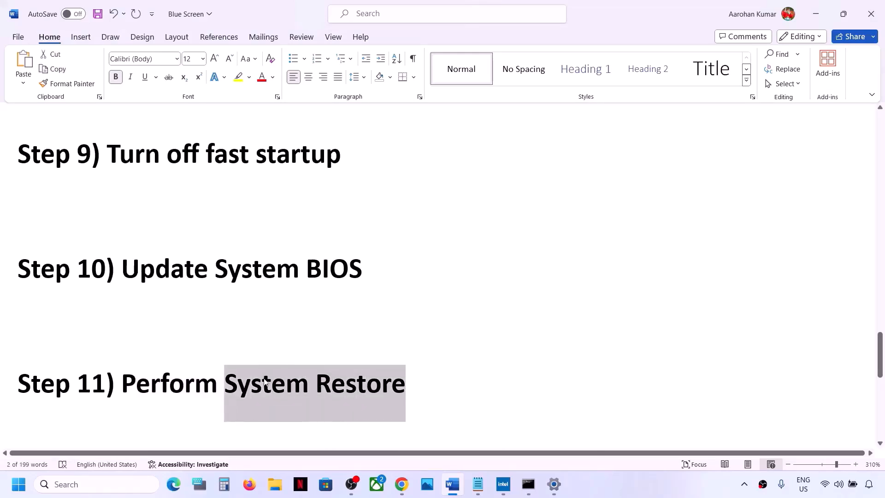
# Search Windows for System Restore, open the restore point settings and launch the System Restore wizard
pyautogui.click(124, 489)
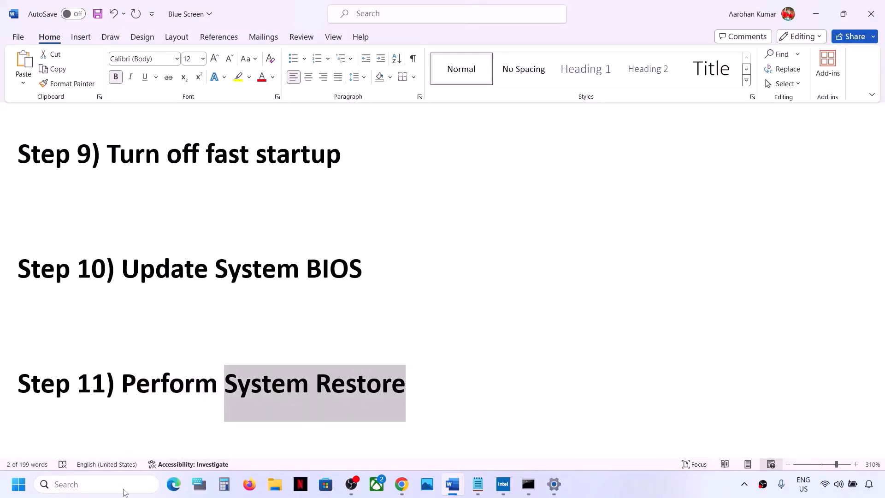
pyautogui.hotkey('ctrl', 'v')
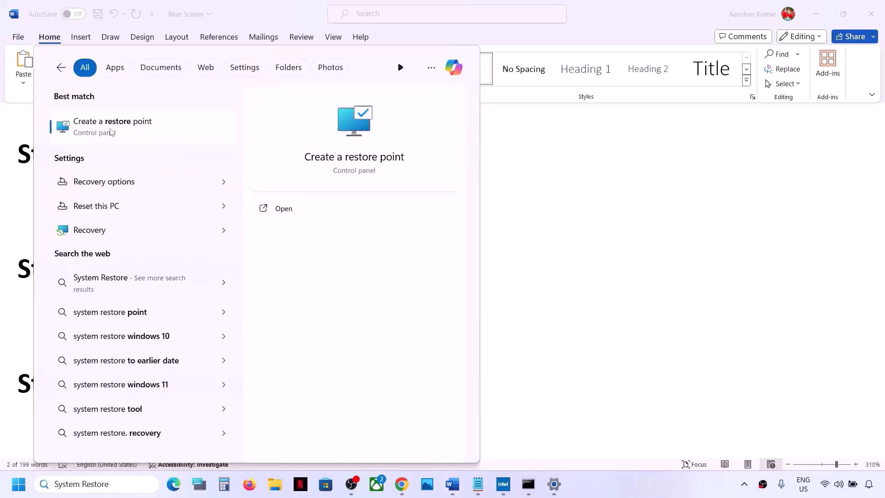
pyautogui.click(140, 132)
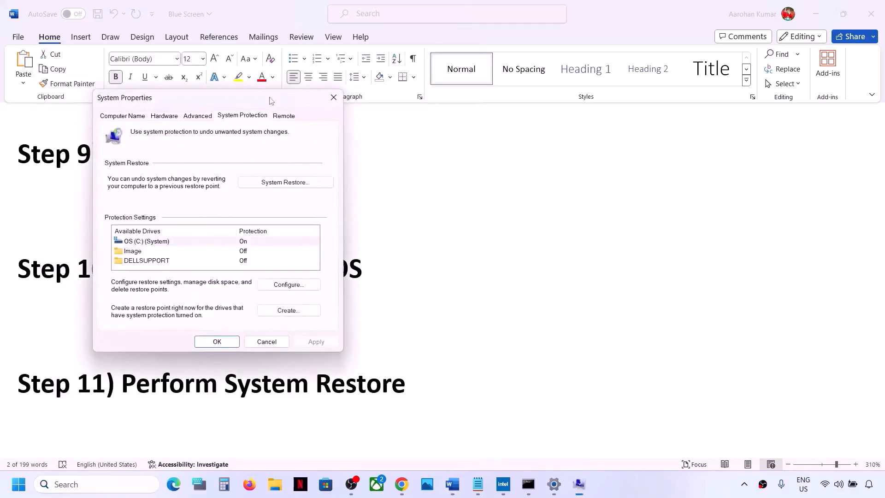
pyautogui.moveTo(270, 97); pyautogui.dragTo(531, 150)
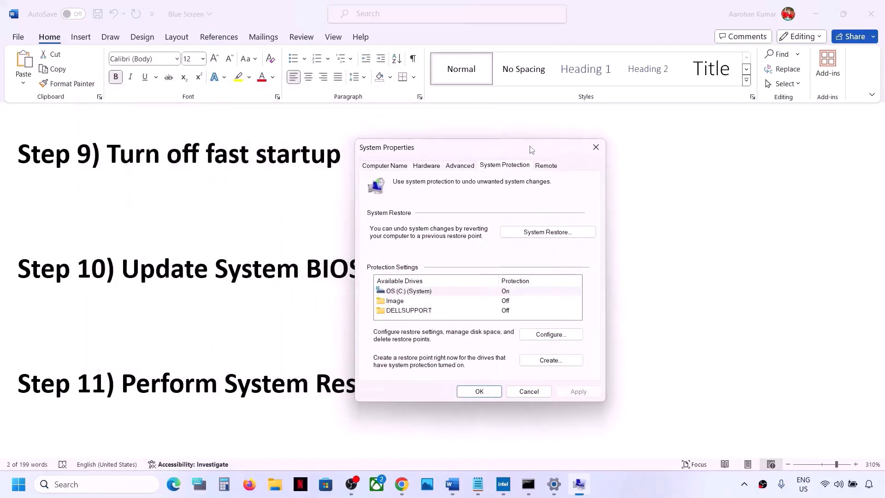
pyautogui.click(538, 234)
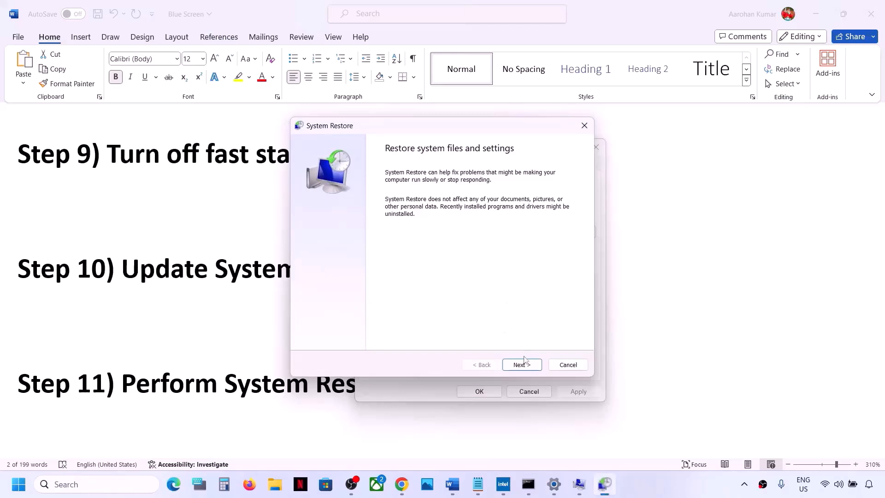
# Try the 3/12/2024 12:48:30 PM Language Pack Removal restore point up to its confirmation, cancel the restore and close System Properties
pyautogui.click(522, 364)
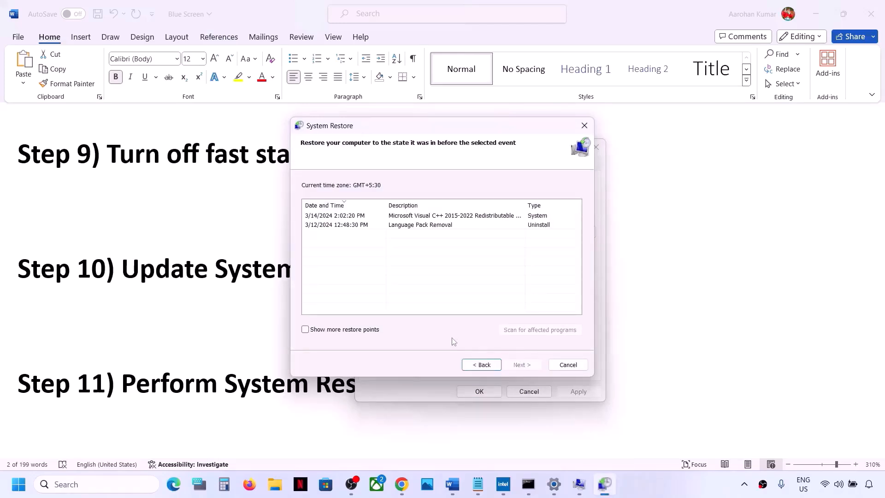
pyautogui.click(482, 366)
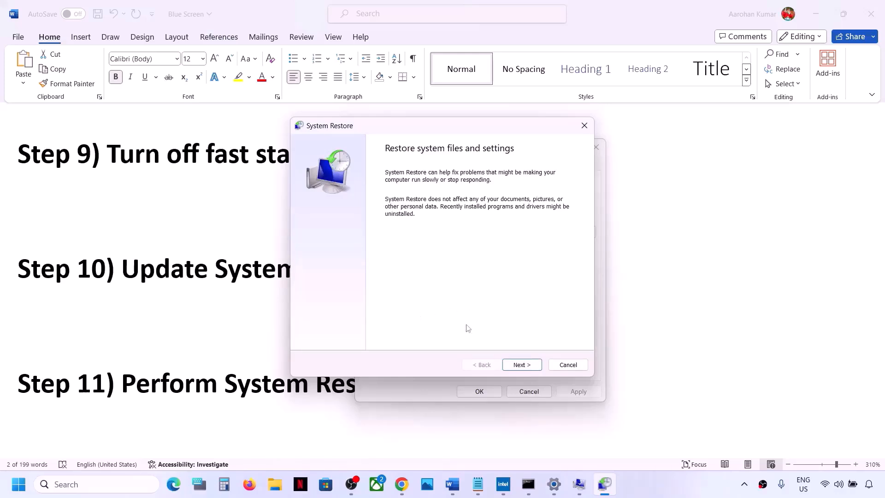
pyautogui.click(515, 364)
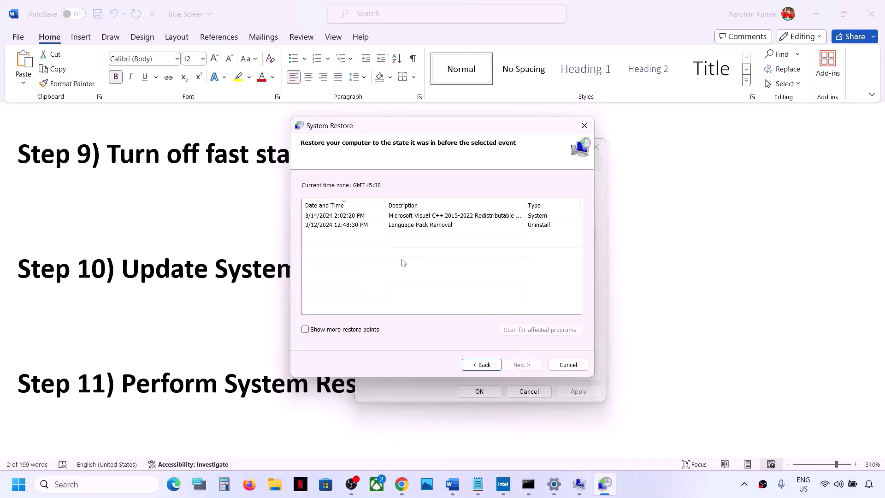
pyautogui.click(349, 226)
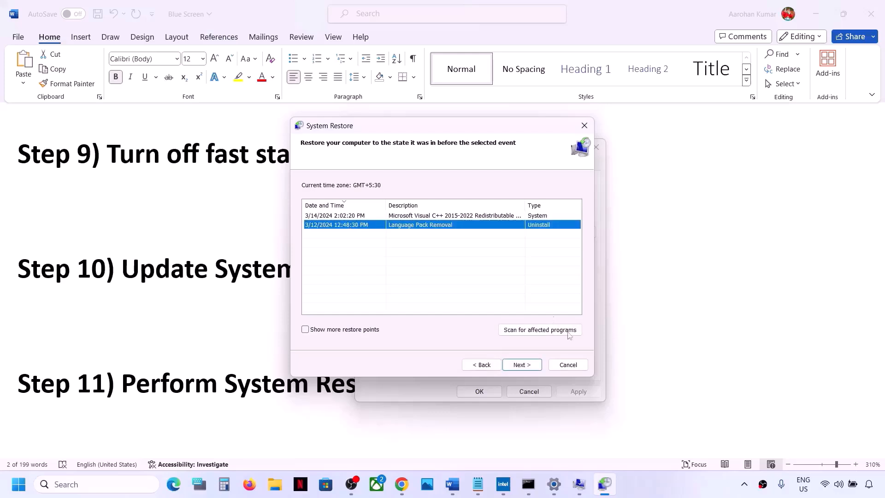
pyautogui.click(525, 365)
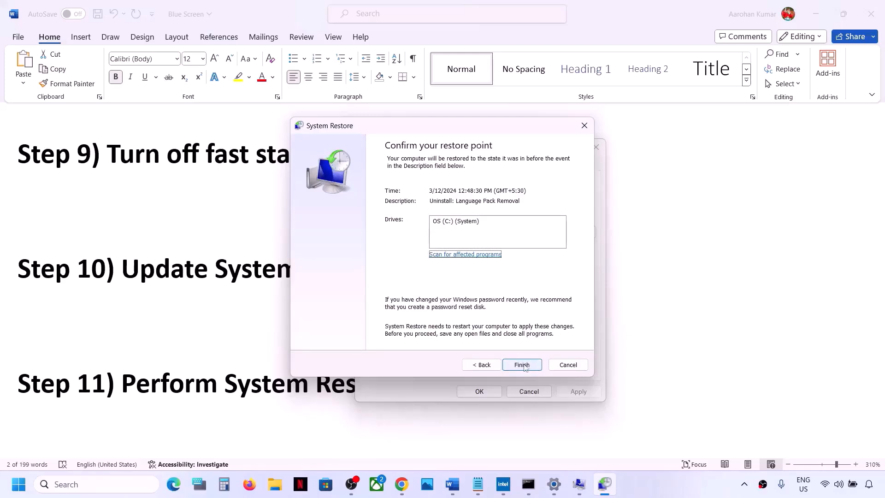
pyautogui.click(568, 364)
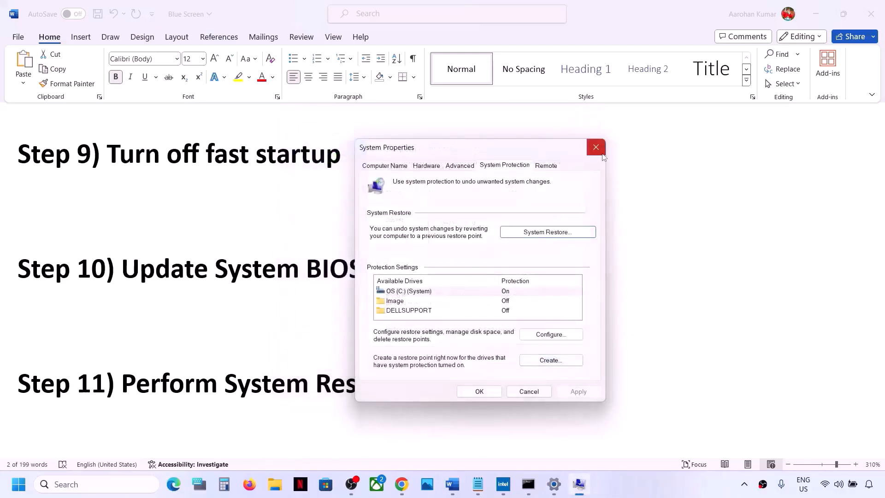
pyautogui.click(601, 153)
# Review Step 12 in the Word document, highlighting the instruction to update Windows 11 using Media Creation Tool
pyautogui.scroll(-5, 226, 311)
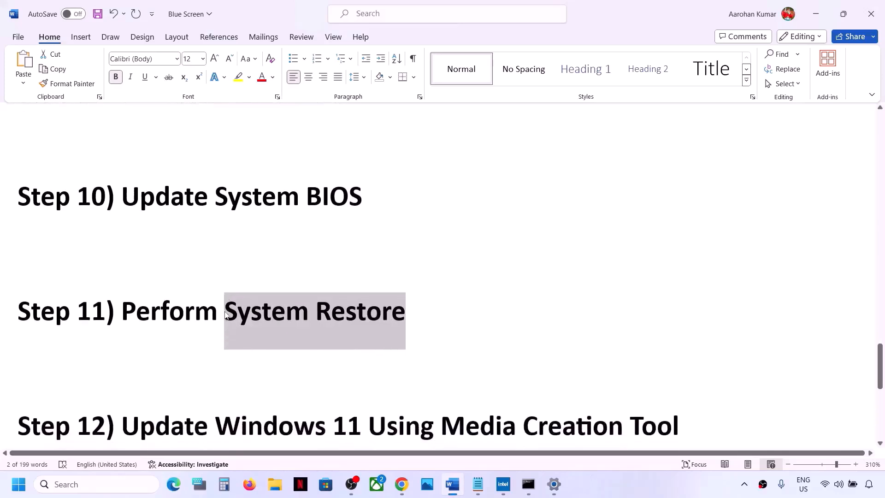
pyautogui.moveTo(128, 330); pyautogui.dragTo(702, 320)
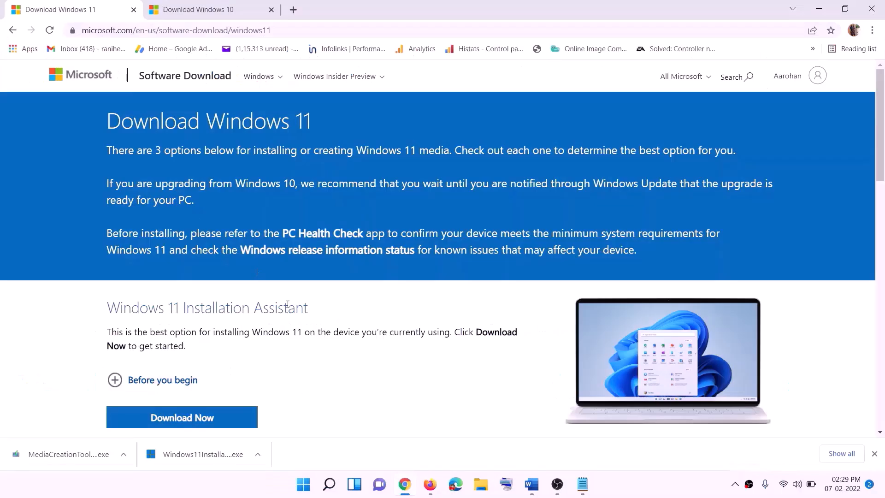
pyautogui.scroll(-1, 275, 321)
pyautogui.scroll(-4, 276, 320)
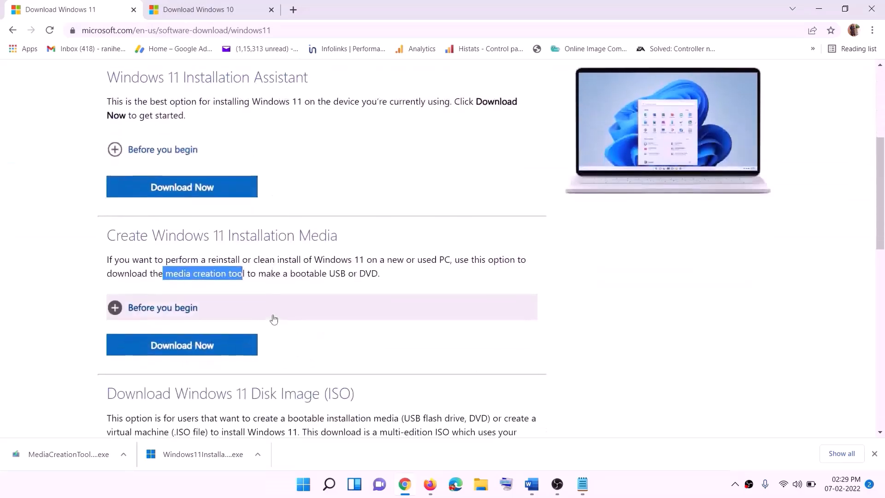
# Download the media creation tool offered under Create Windows 11 Installation Media and run it
pyautogui.moveTo(165, 274); pyautogui.dragTo(256, 273)
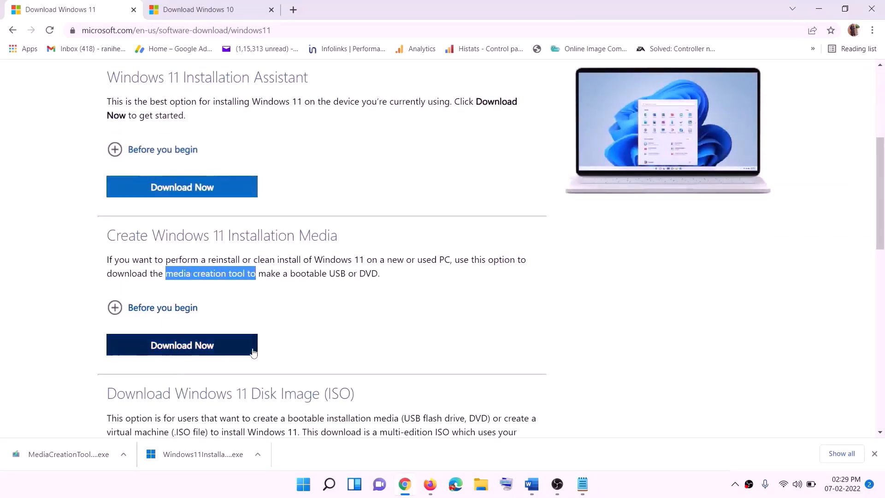
pyautogui.click(176, 350)
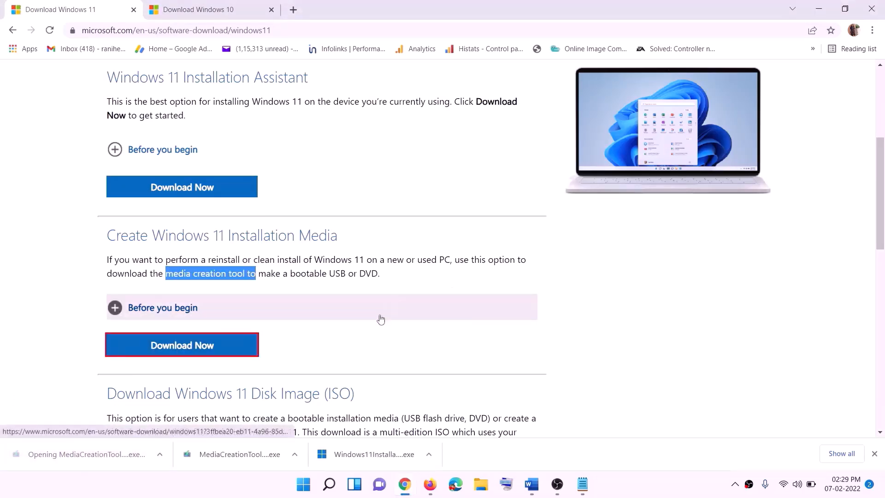
pyautogui.click(391, 341)
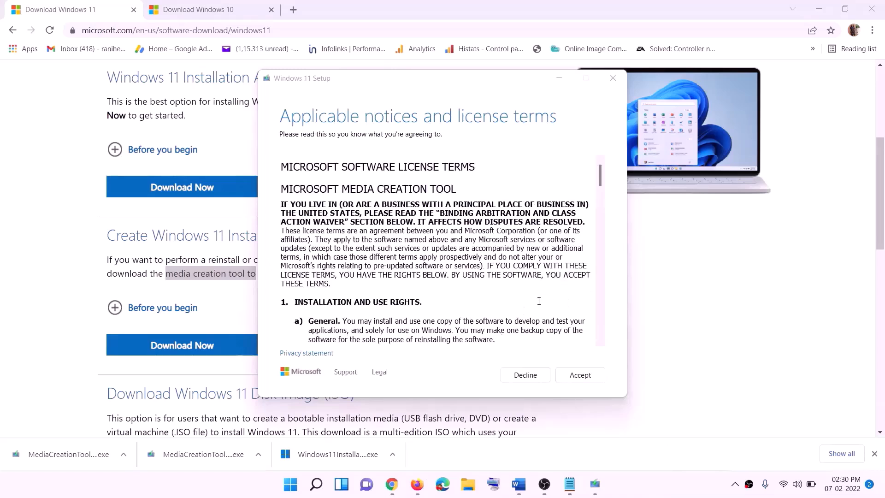
# Accept the license terms, keep the recommended language and edition, and save the media to the Desktop as an ISO file named Windows
pyautogui.click(576, 375)
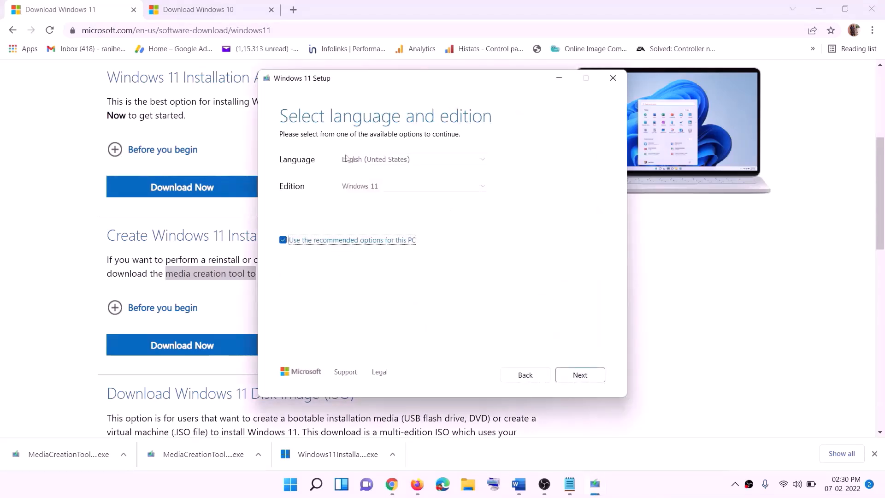
pyautogui.click(574, 374)
pyautogui.click(289, 199)
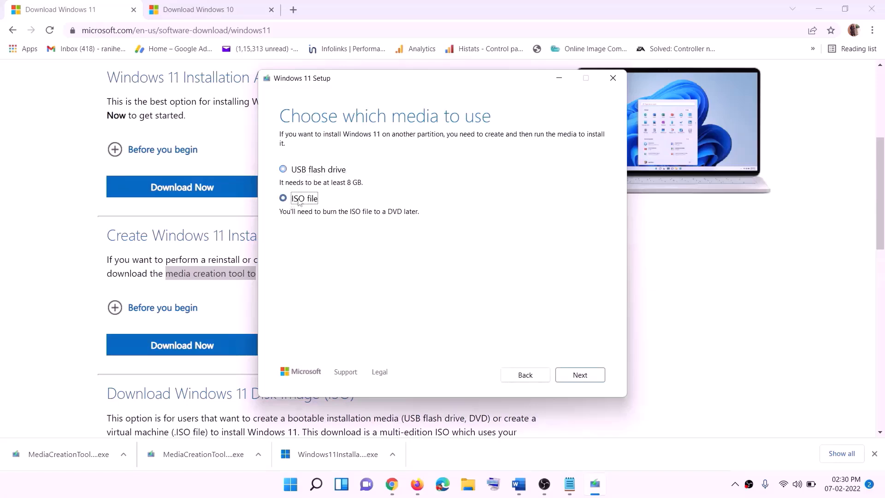
pyautogui.click(580, 374)
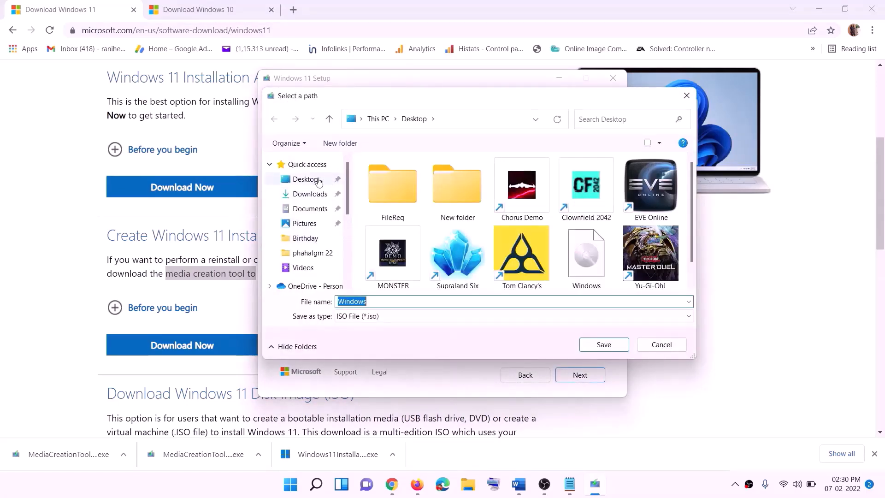
pyautogui.click(284, 184)
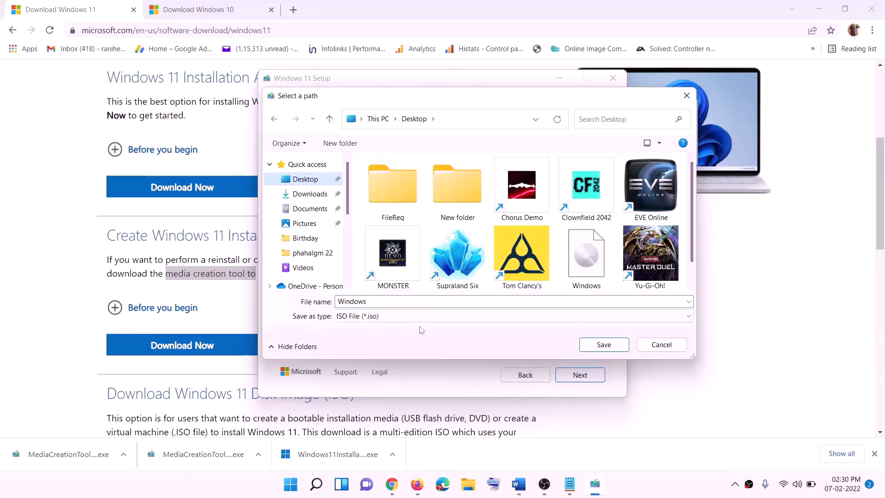
pyautogui.click(607, 346)
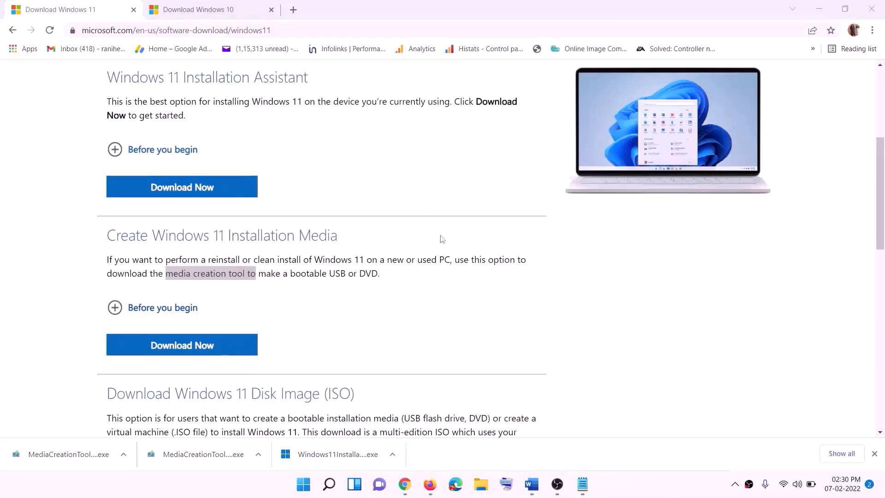
# Show the desktop, move the Windows disc image to another spot among the icons and mount it
pyautogui.press('super+d')
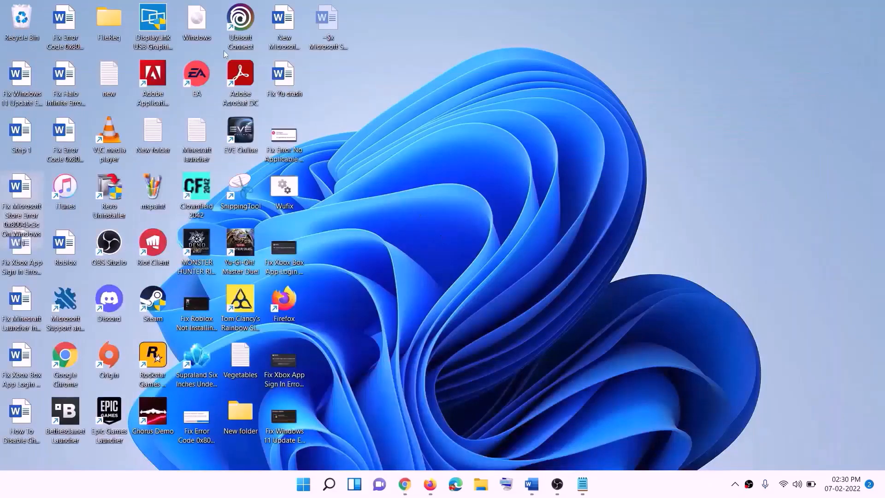
pyautogui.moveTo(210, 25); pyautogui.dragTo(356, 337)
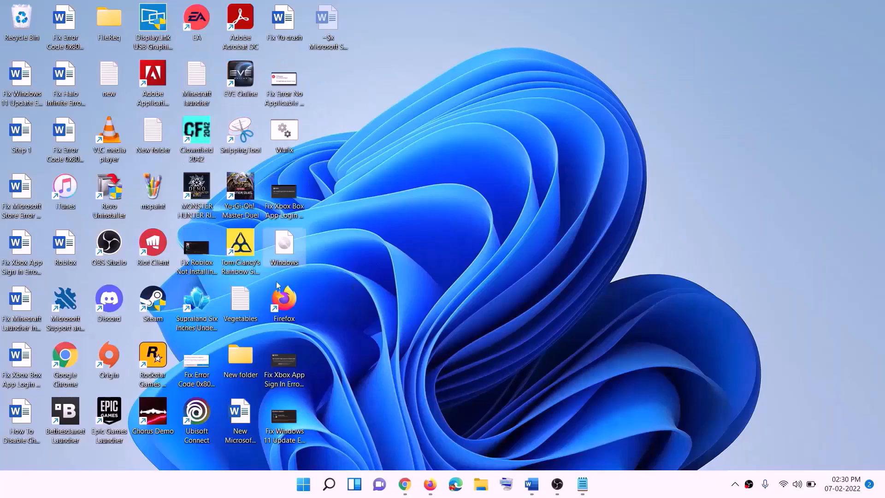
pyautogui.doubleClick(294, 242)
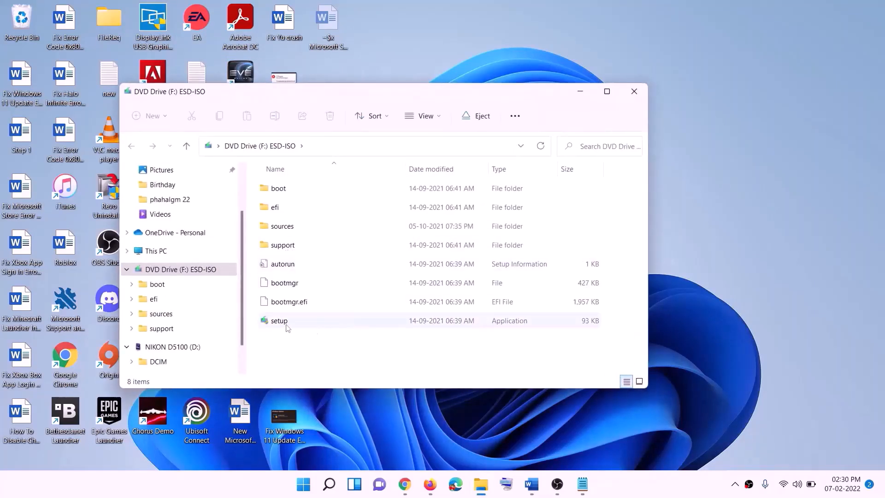
# Run setup from the mounted ESD-ISO drive, allow it to make changes and continue past the Install Windows 11 page
pyautogui.click(280, 323)
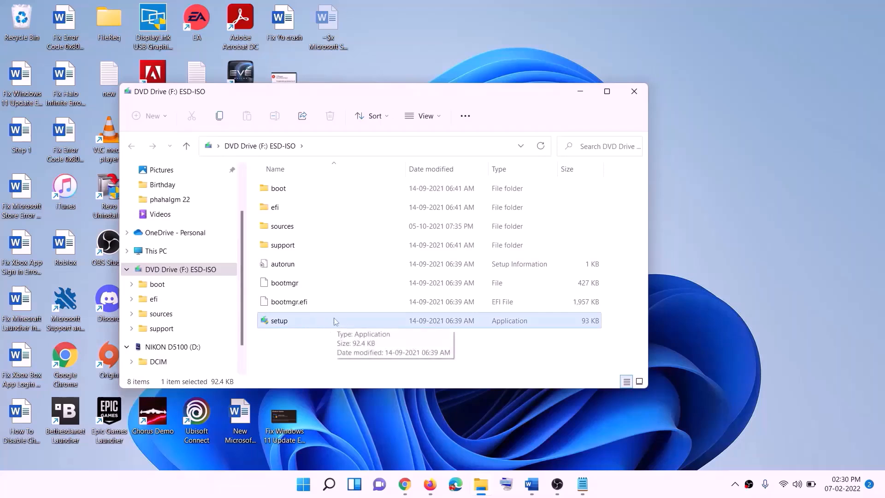
pyautogui.doubleClick(304, 323)
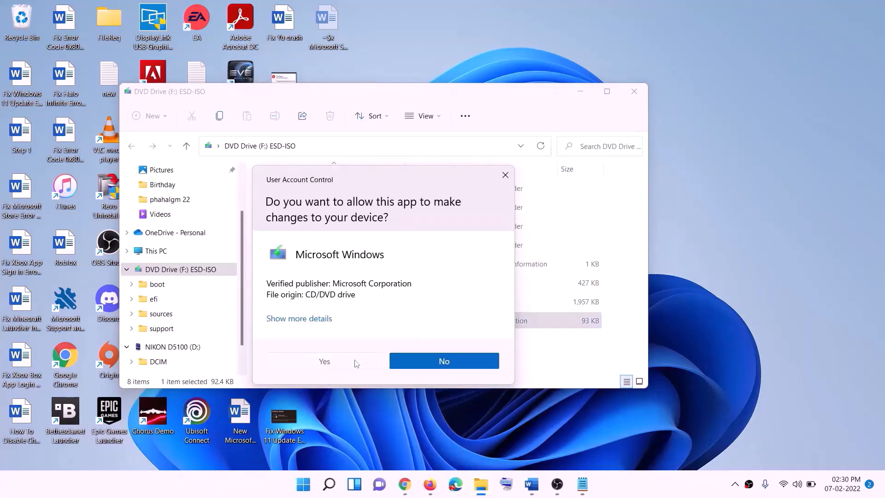
pyautogui.click(355, 361)
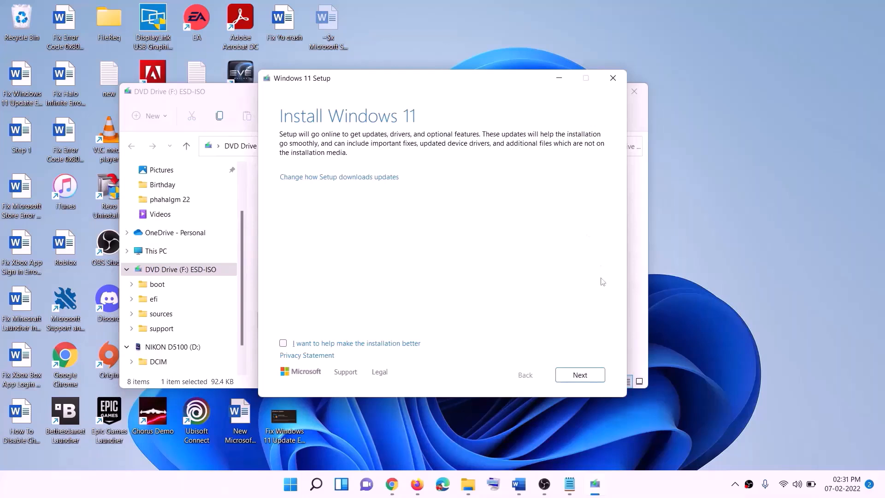
pyautogui.click(584, 376)
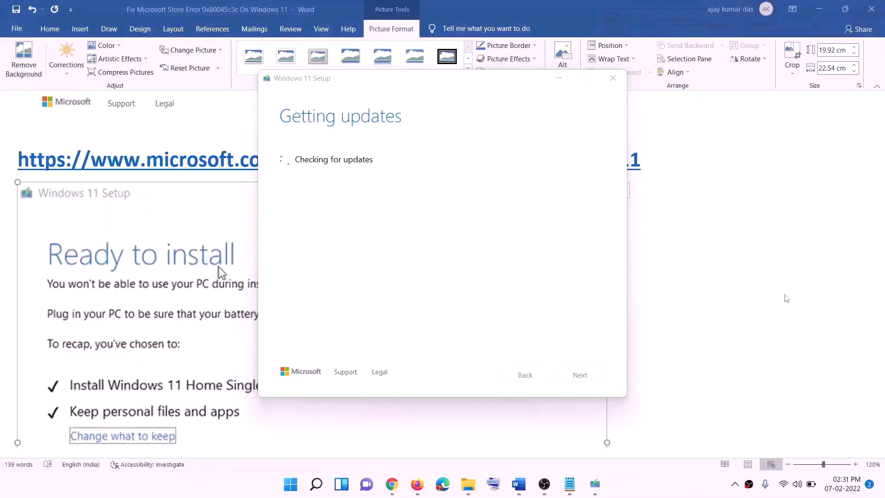
# Review the Ready to install screenshot in the Word document, examining the recap of what is installed and kept
pyautogui.click(704, 287)
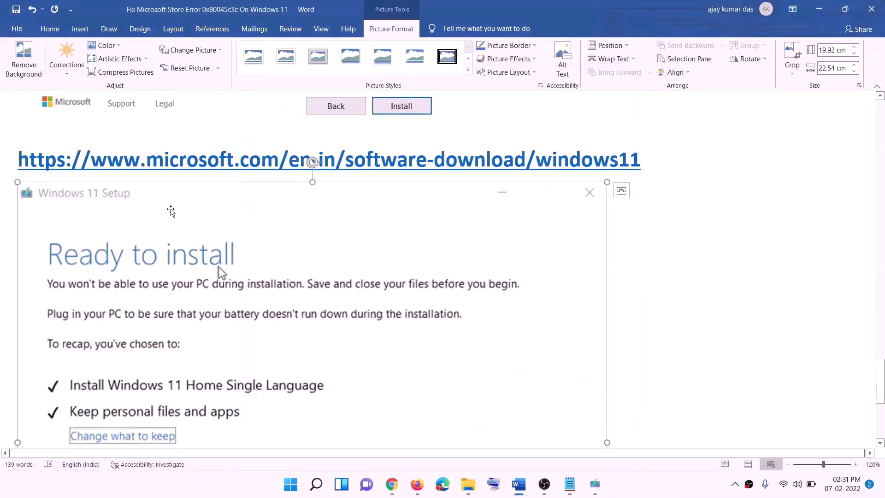
pyautogui.scroll(-5, 205, 230)
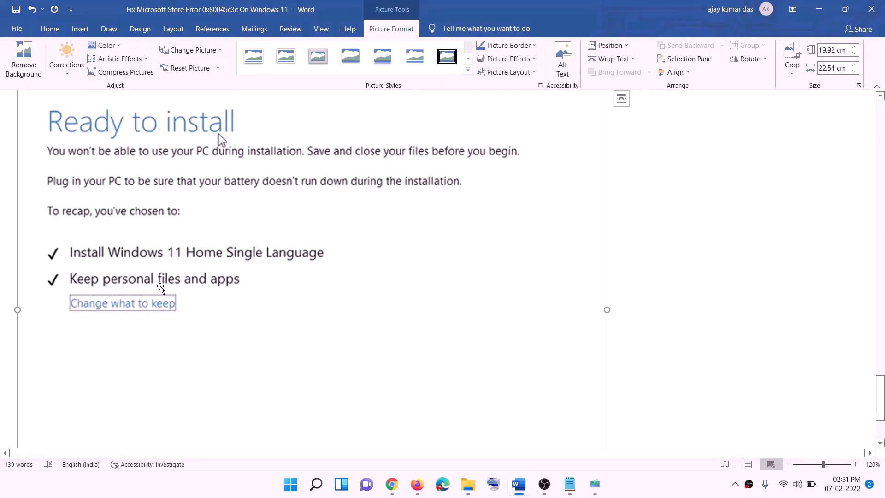
pyautogui.scroll(-4, 346, 290)
pyautogui.scroll(9, 470, 346)
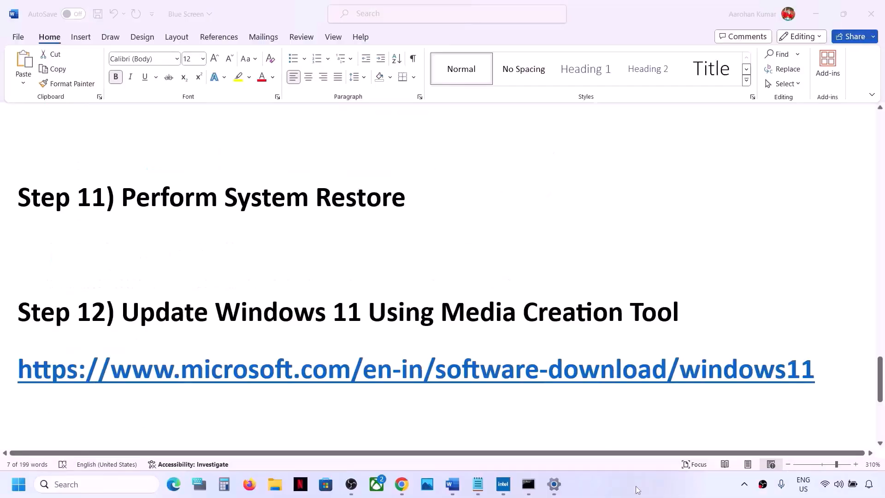
# Review Step 13 in the document, highlighting the clean installation heading and the red note on data loss and backup
pyautogui.scroll(-1, 460, 367)
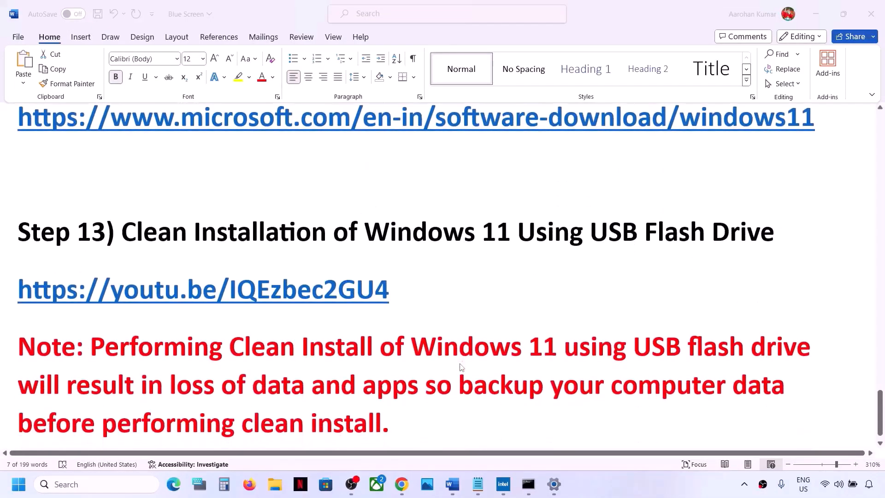
pyautogui.click(121, 215)
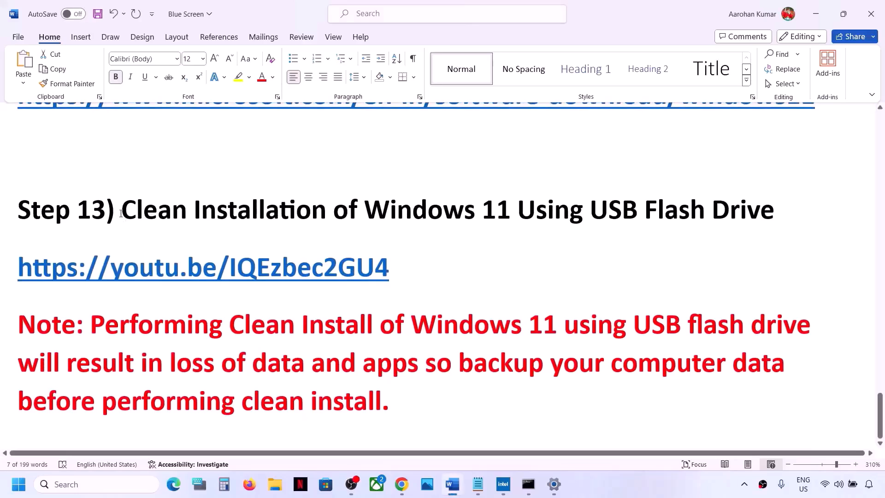
pyautogui.moveTo(126, 213); pyautogui.dragTo(783, 215)
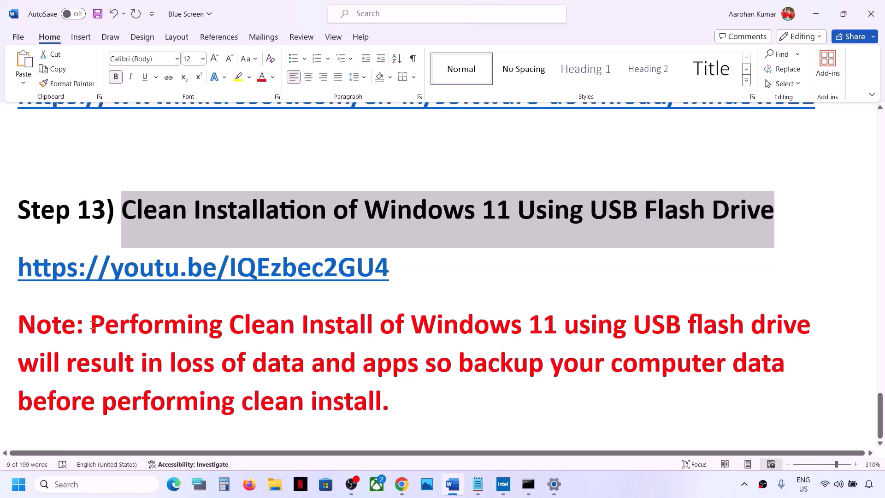
pyautogui.moveTo(91, 325); pyautogui.dragTo(391, 398)
pyautogui.click(655, 497)
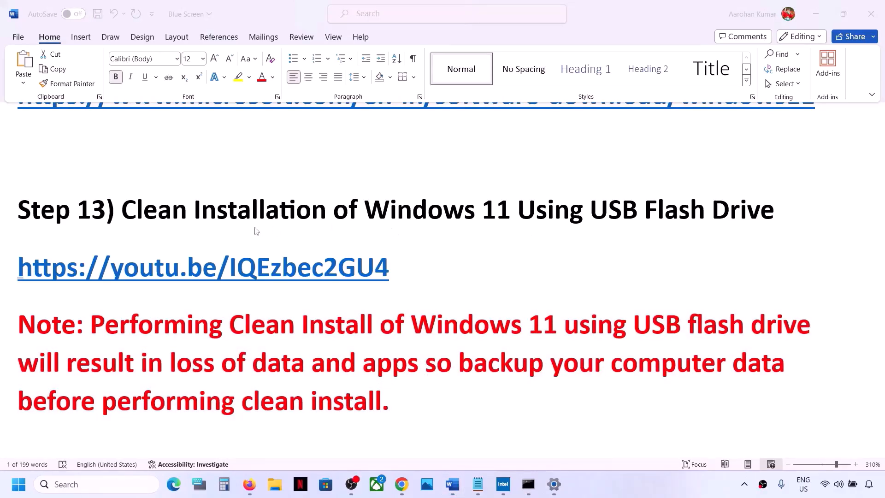
# Highlight the youtu.be link under Step 13, check the matching Windows 11 USB installation video in Chrome, and return to the Word document
pyautogui.click(406, 269)
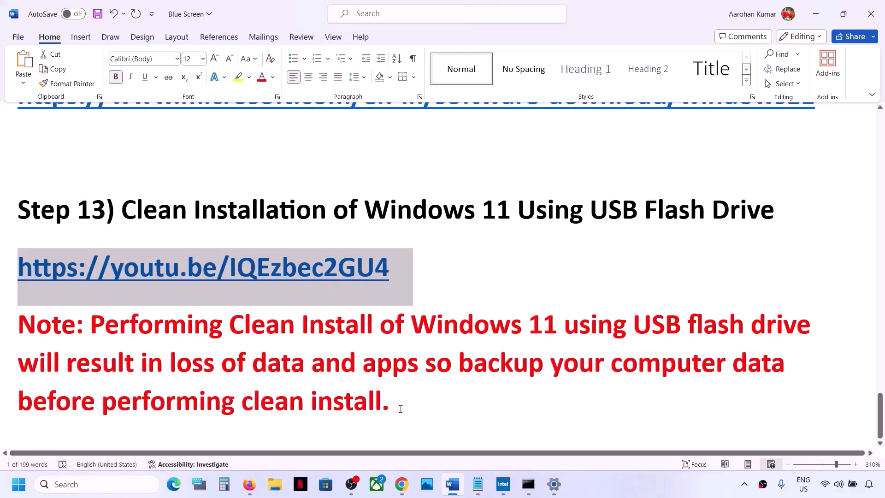
pyautogui.click(402, 484)
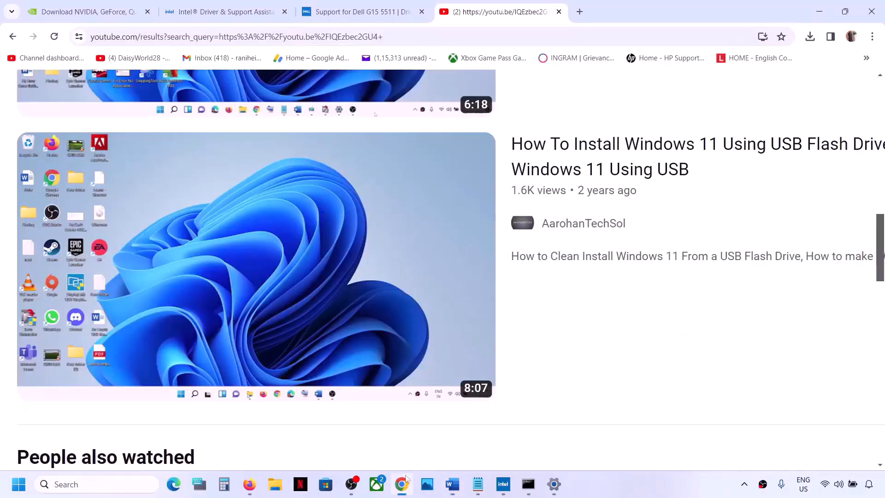
pyautogui.moveTo(566, 158)
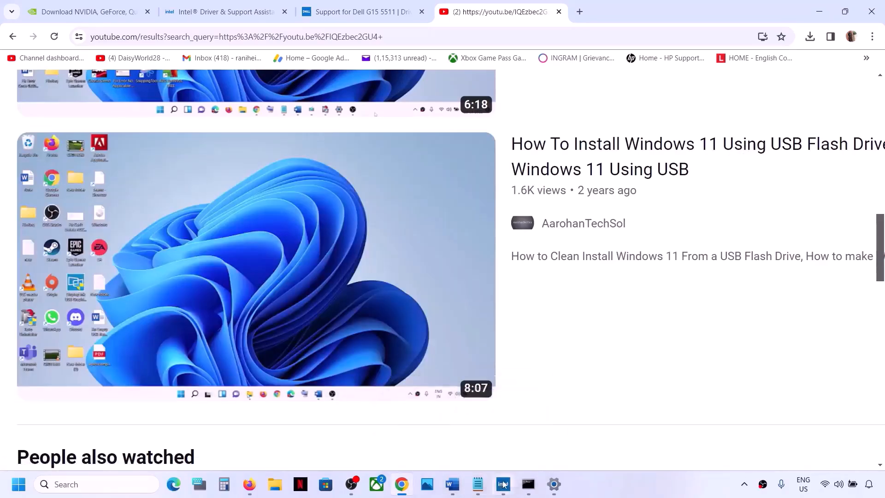
pyautogui.moveTo(503, 484)
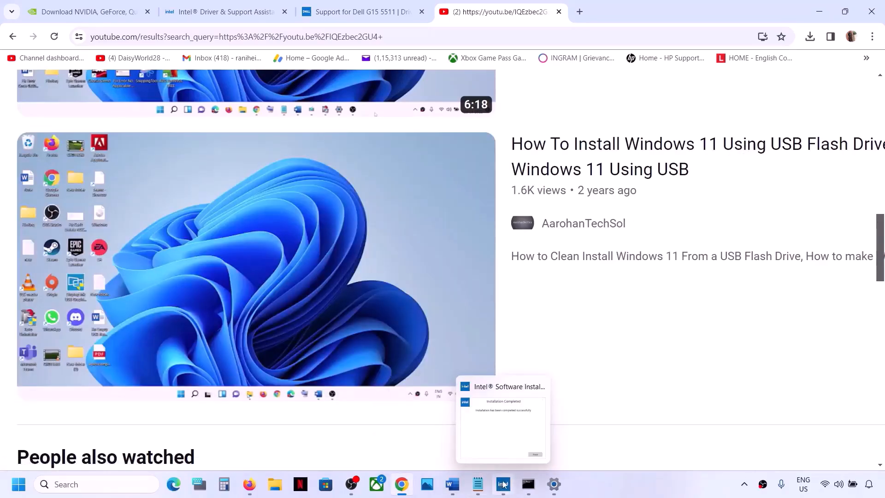
pyautogui.click(454, 486)
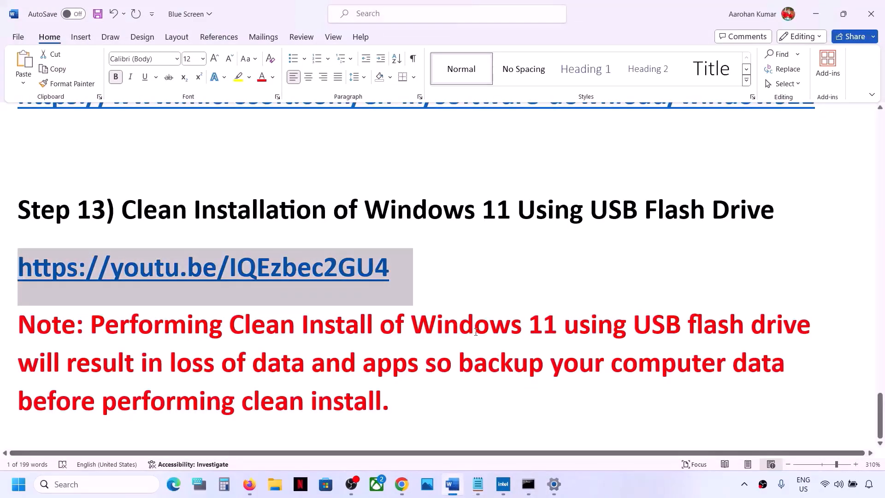